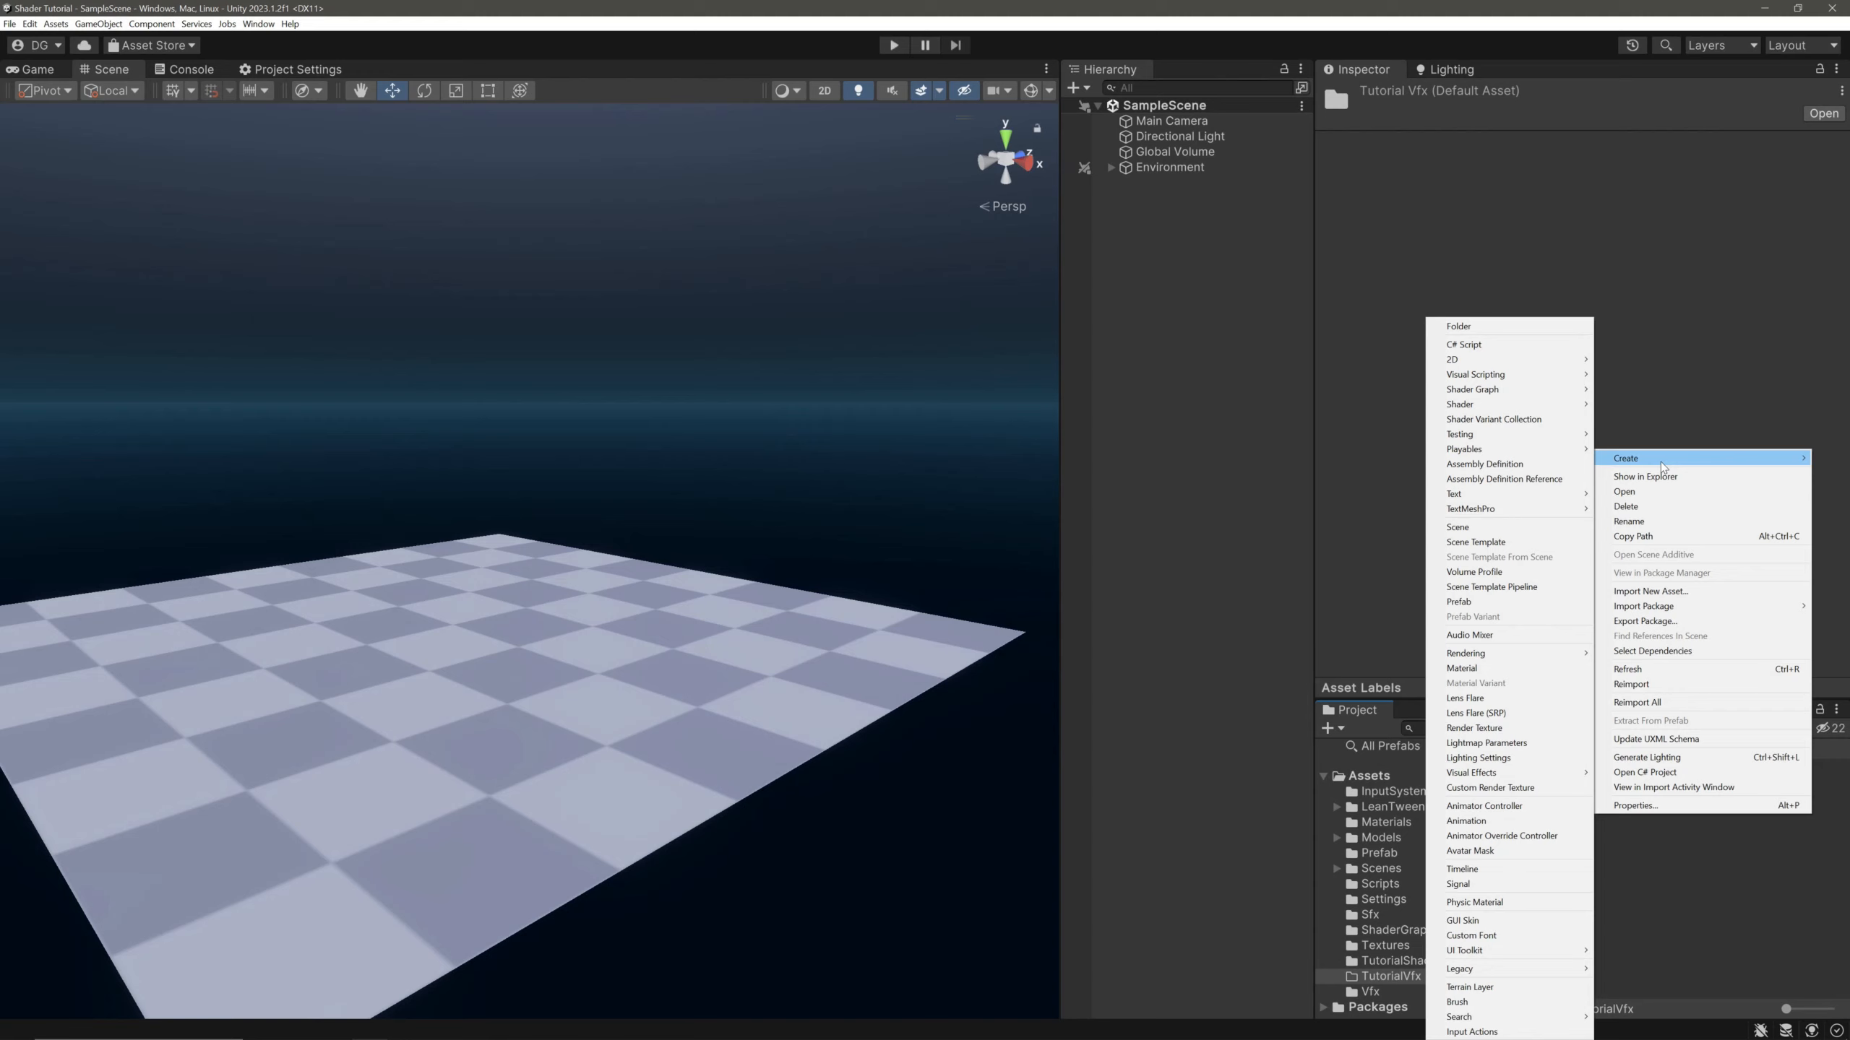
Create a Visual Effect Graph asset named WatergunVFX in the TutorialVfx folder
mouse_move(1573, 772)
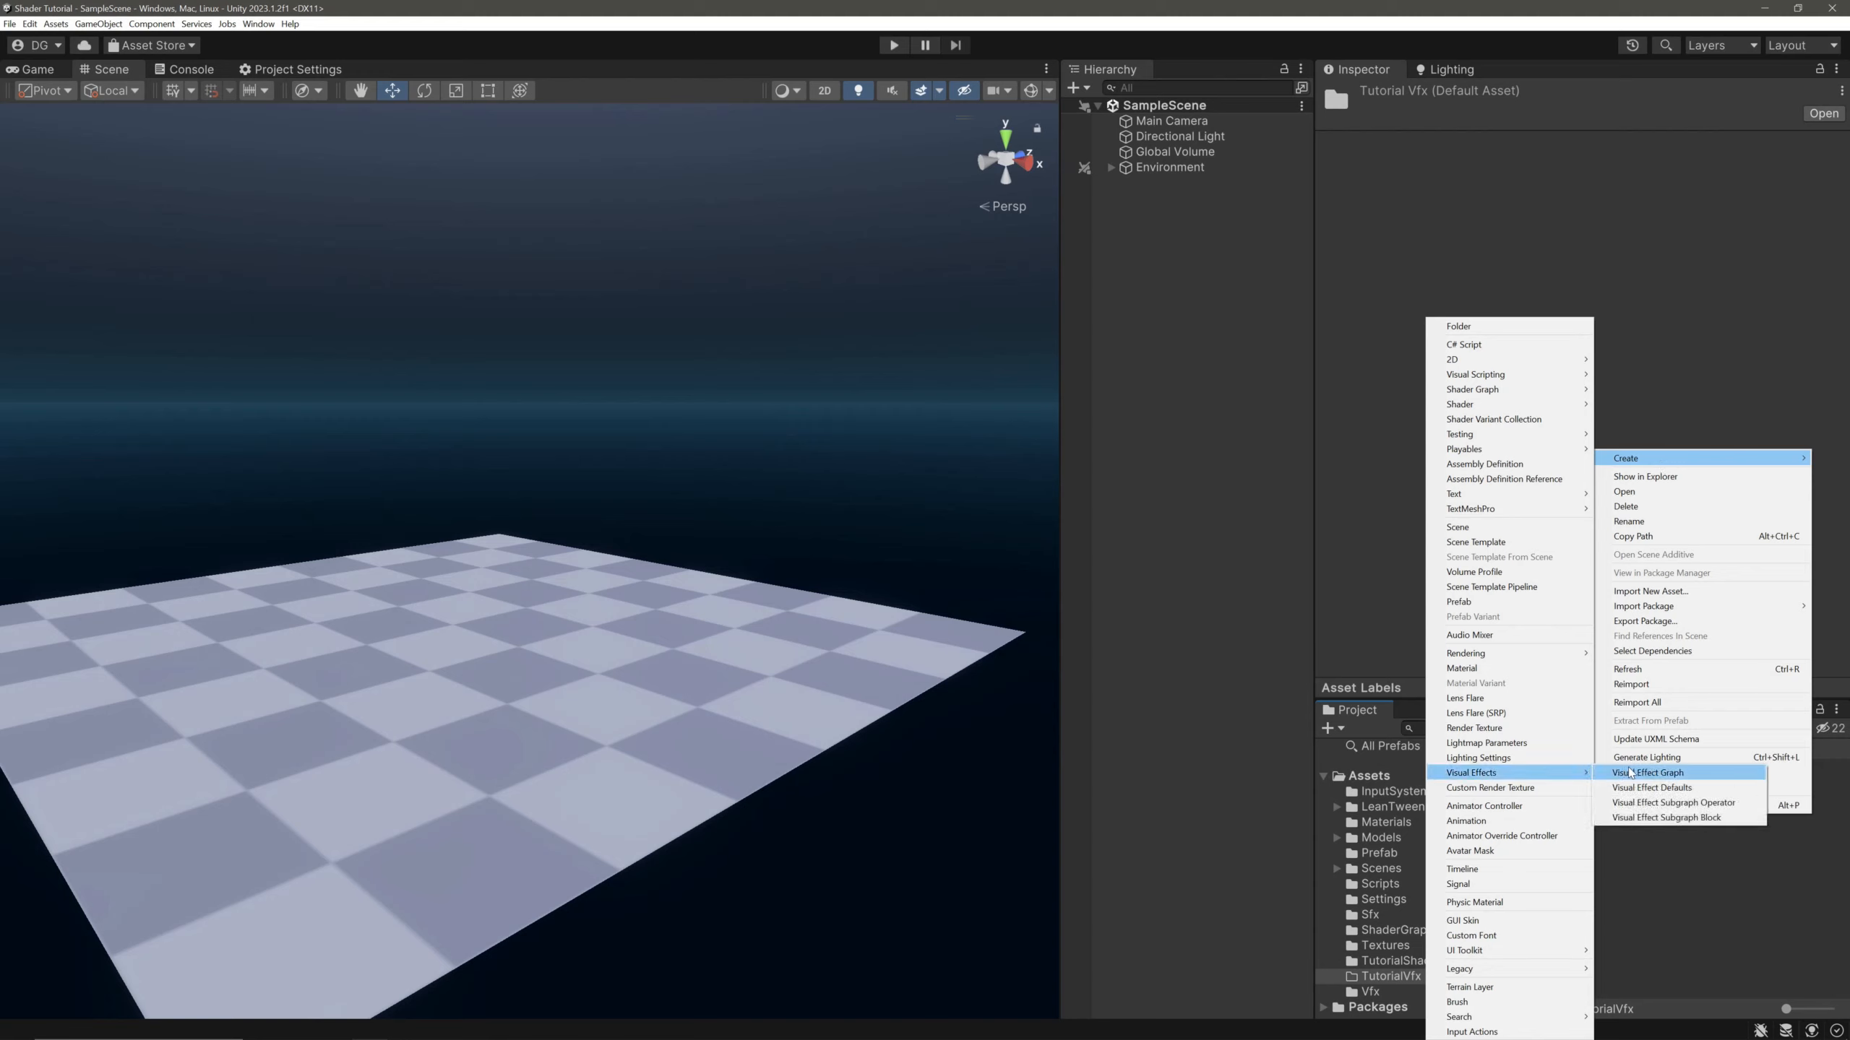
click(1635, 773)
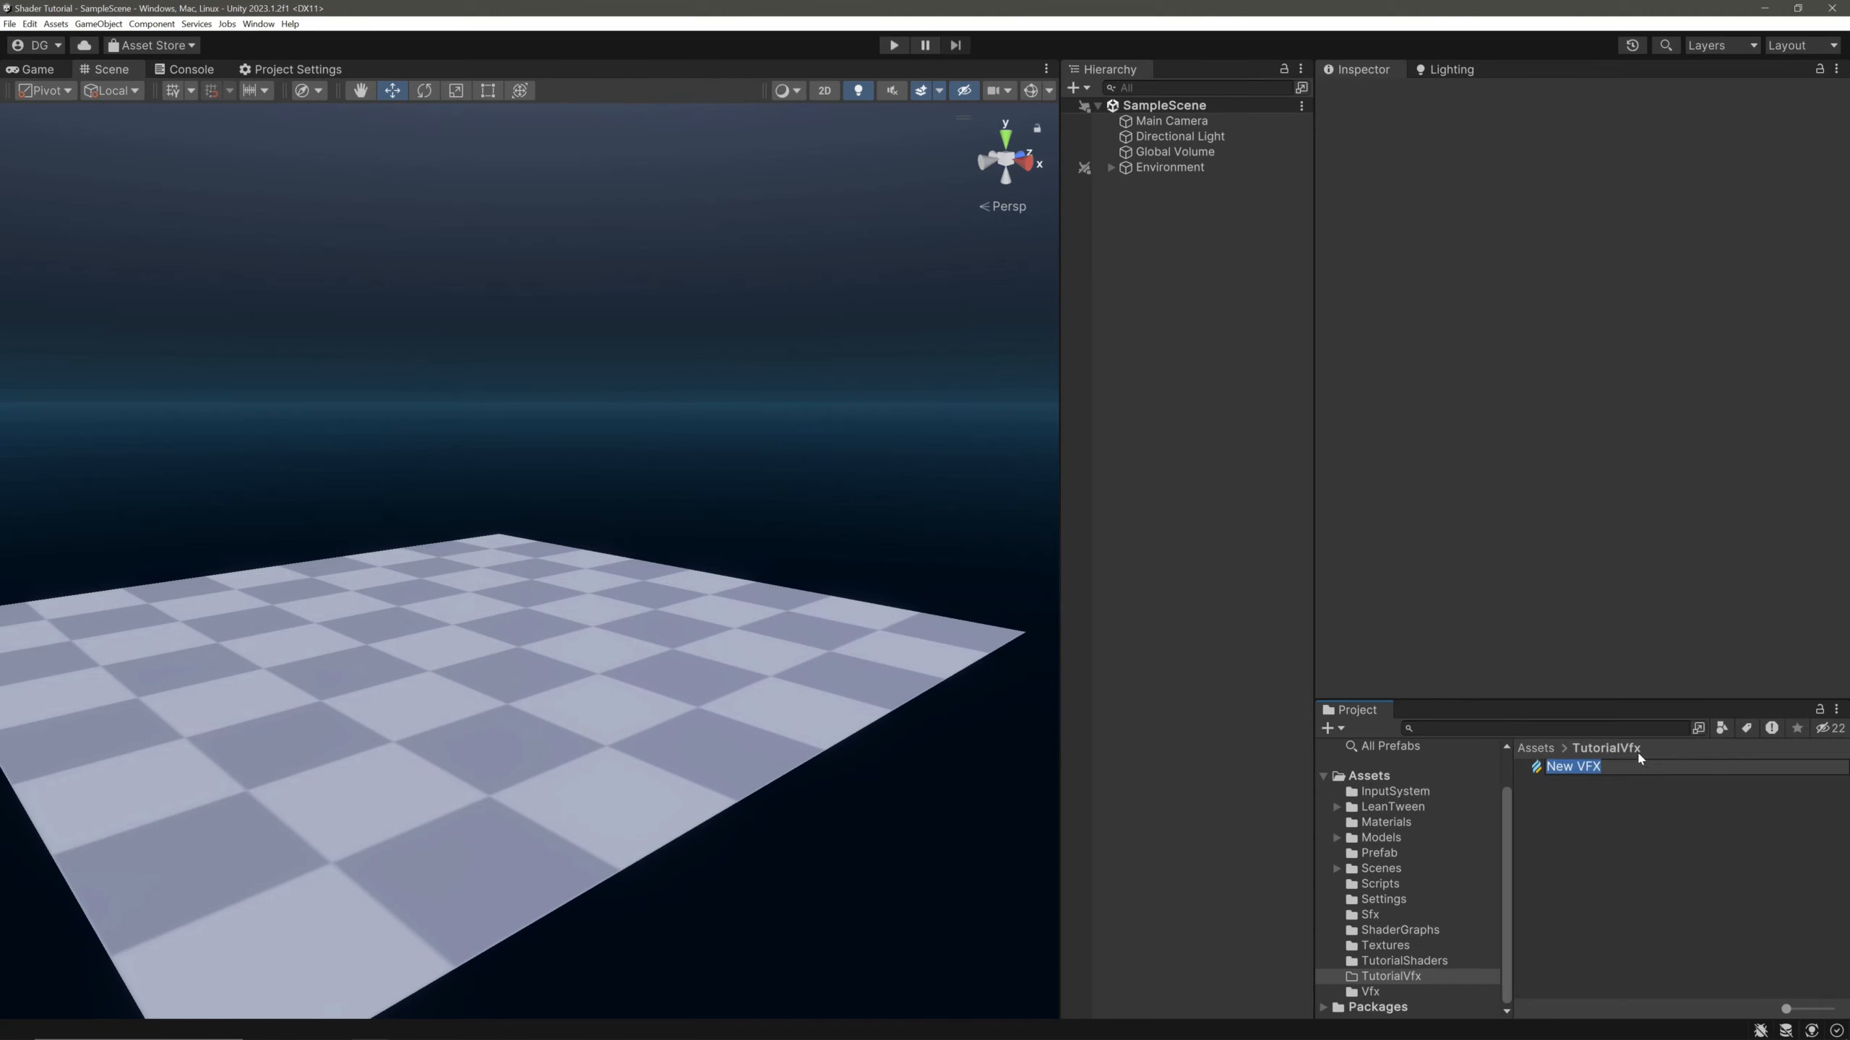
key(Home)
key(shift+Right)
key(shift+Right)
key(shift+Right)
key(shift+Right)
text(Watergun)
key(Return)
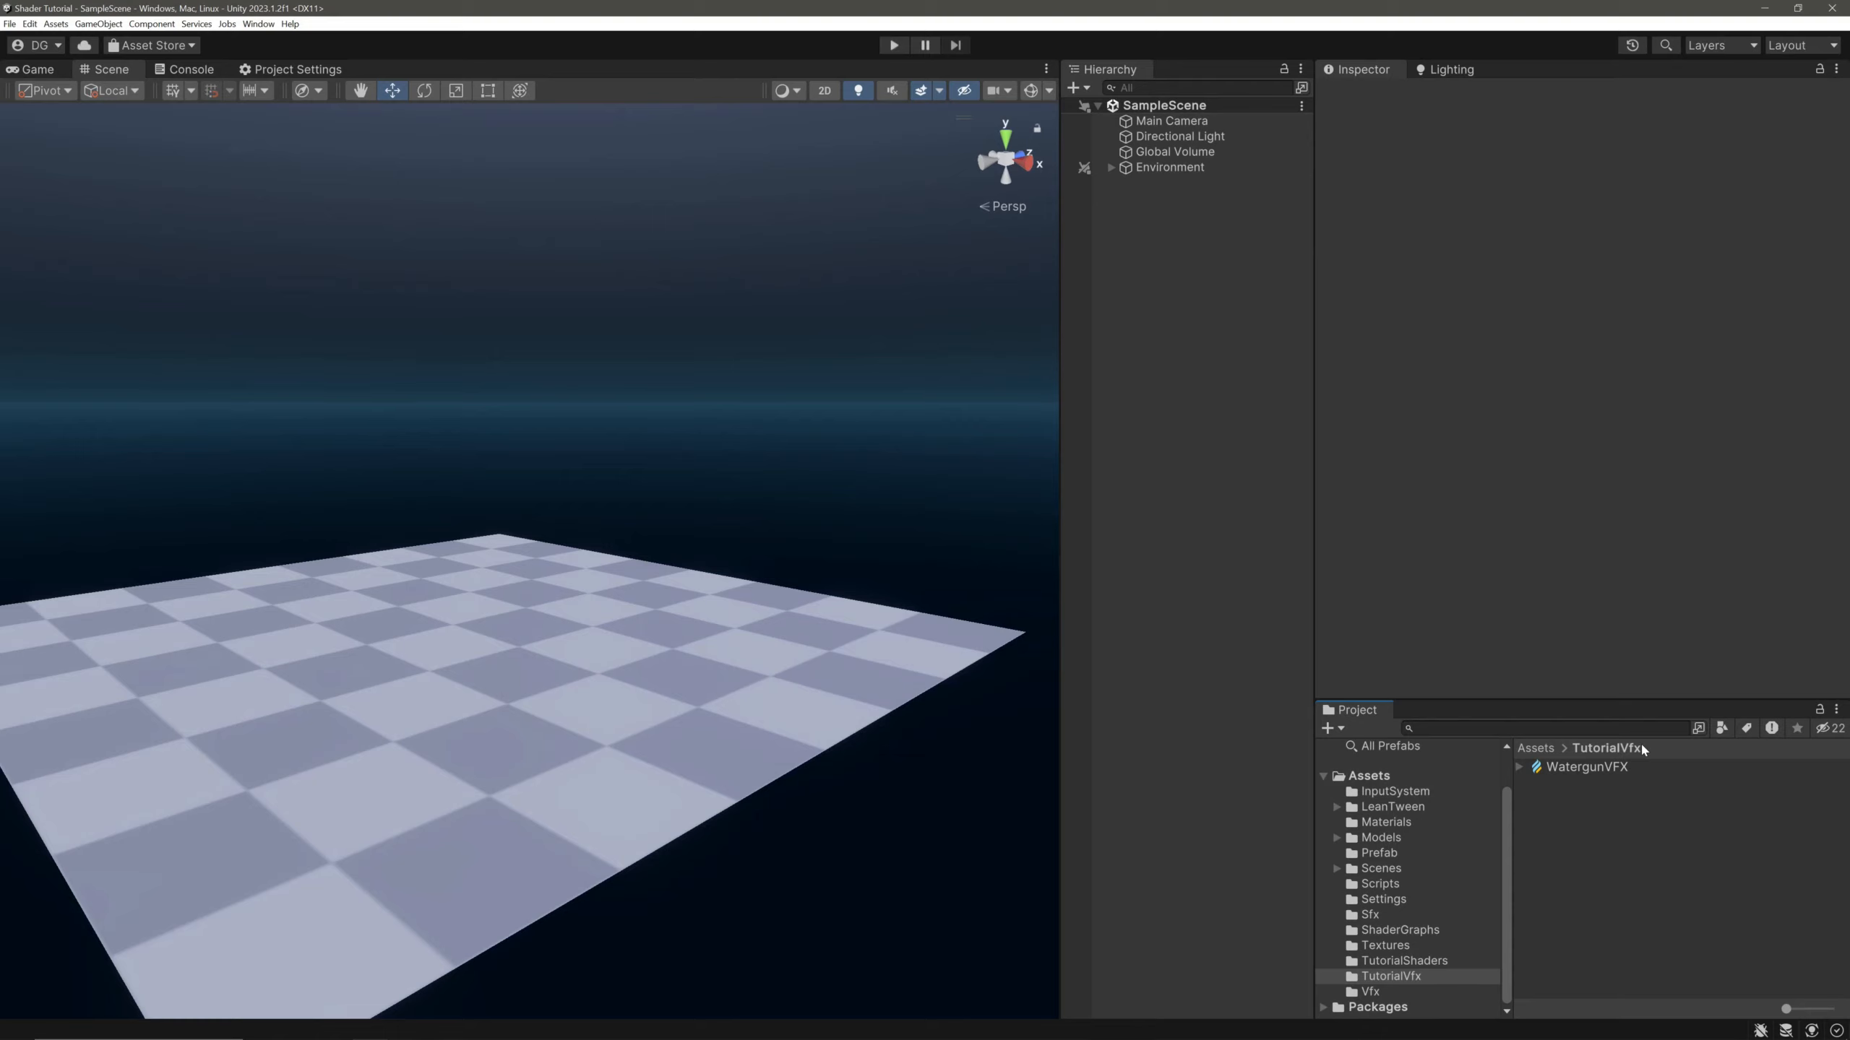
Add a Visual Effect object named WatergunEffect to the scene and assign WatergunVFX as its asset template
right_click(1176, 272)
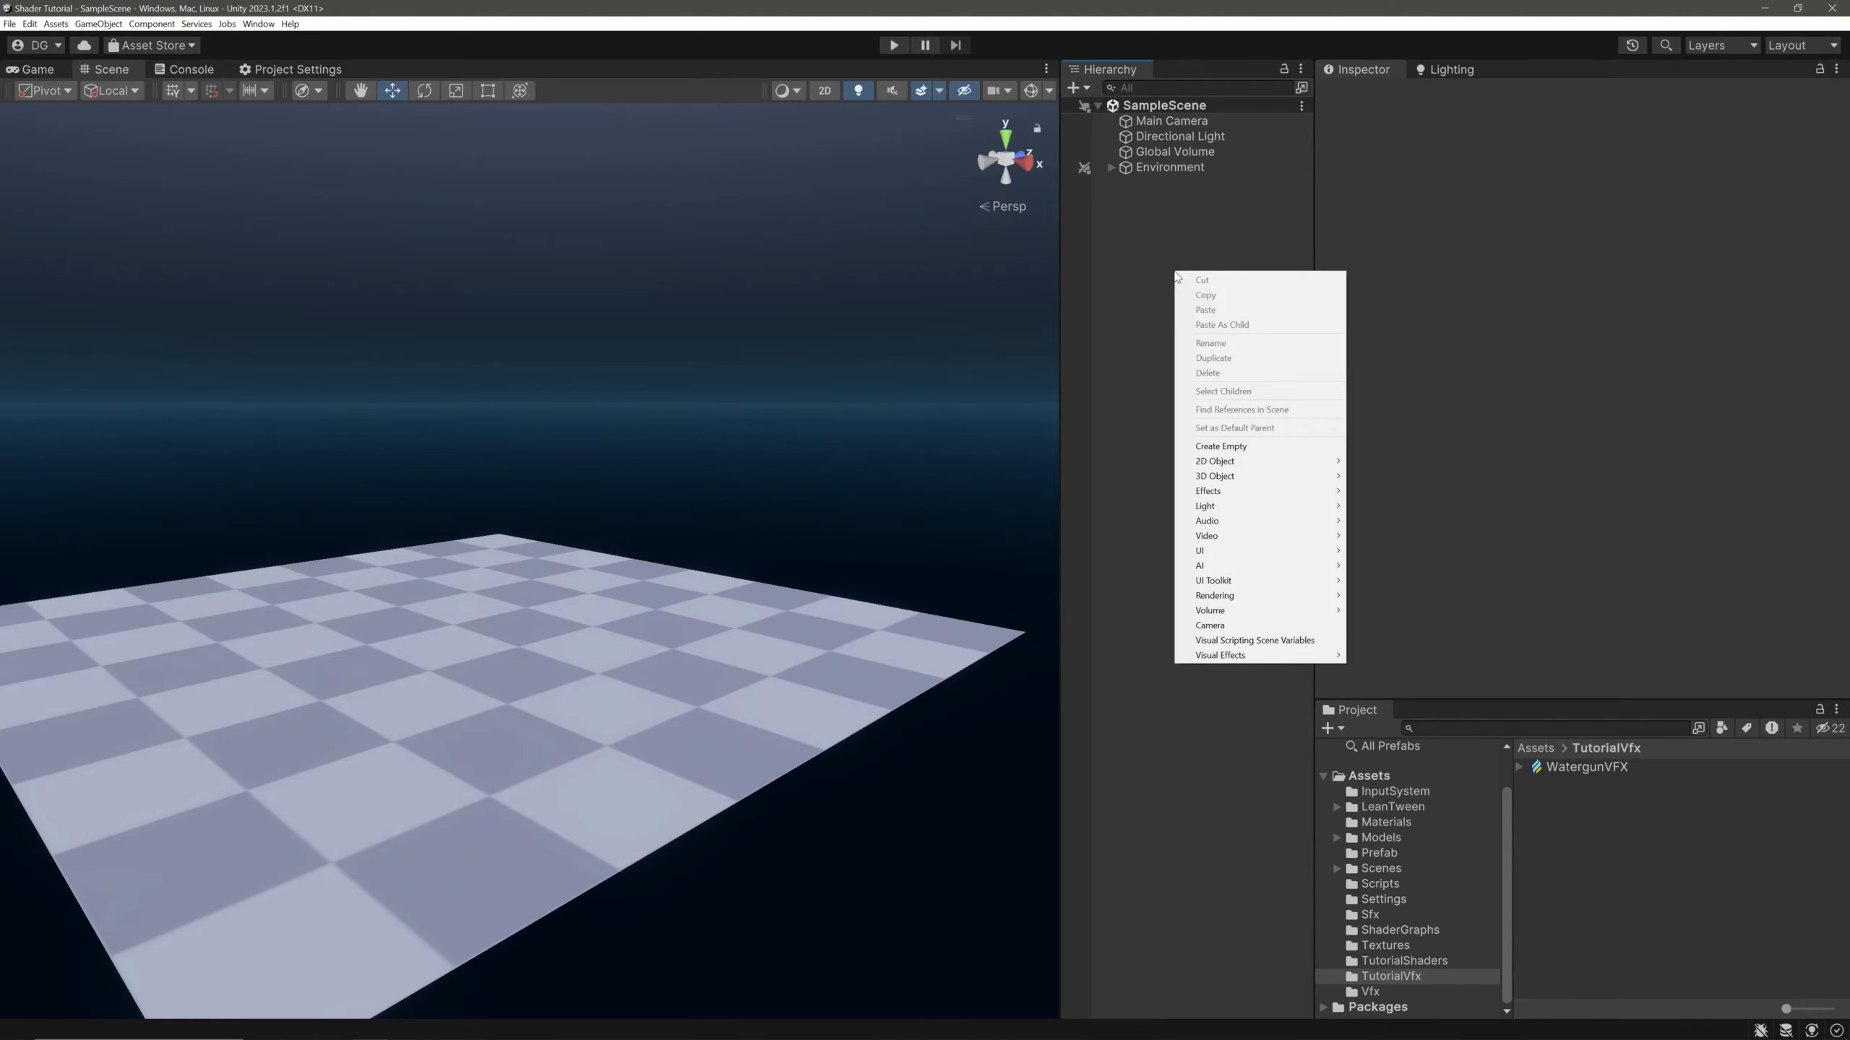
mouse_move(1267, 659)
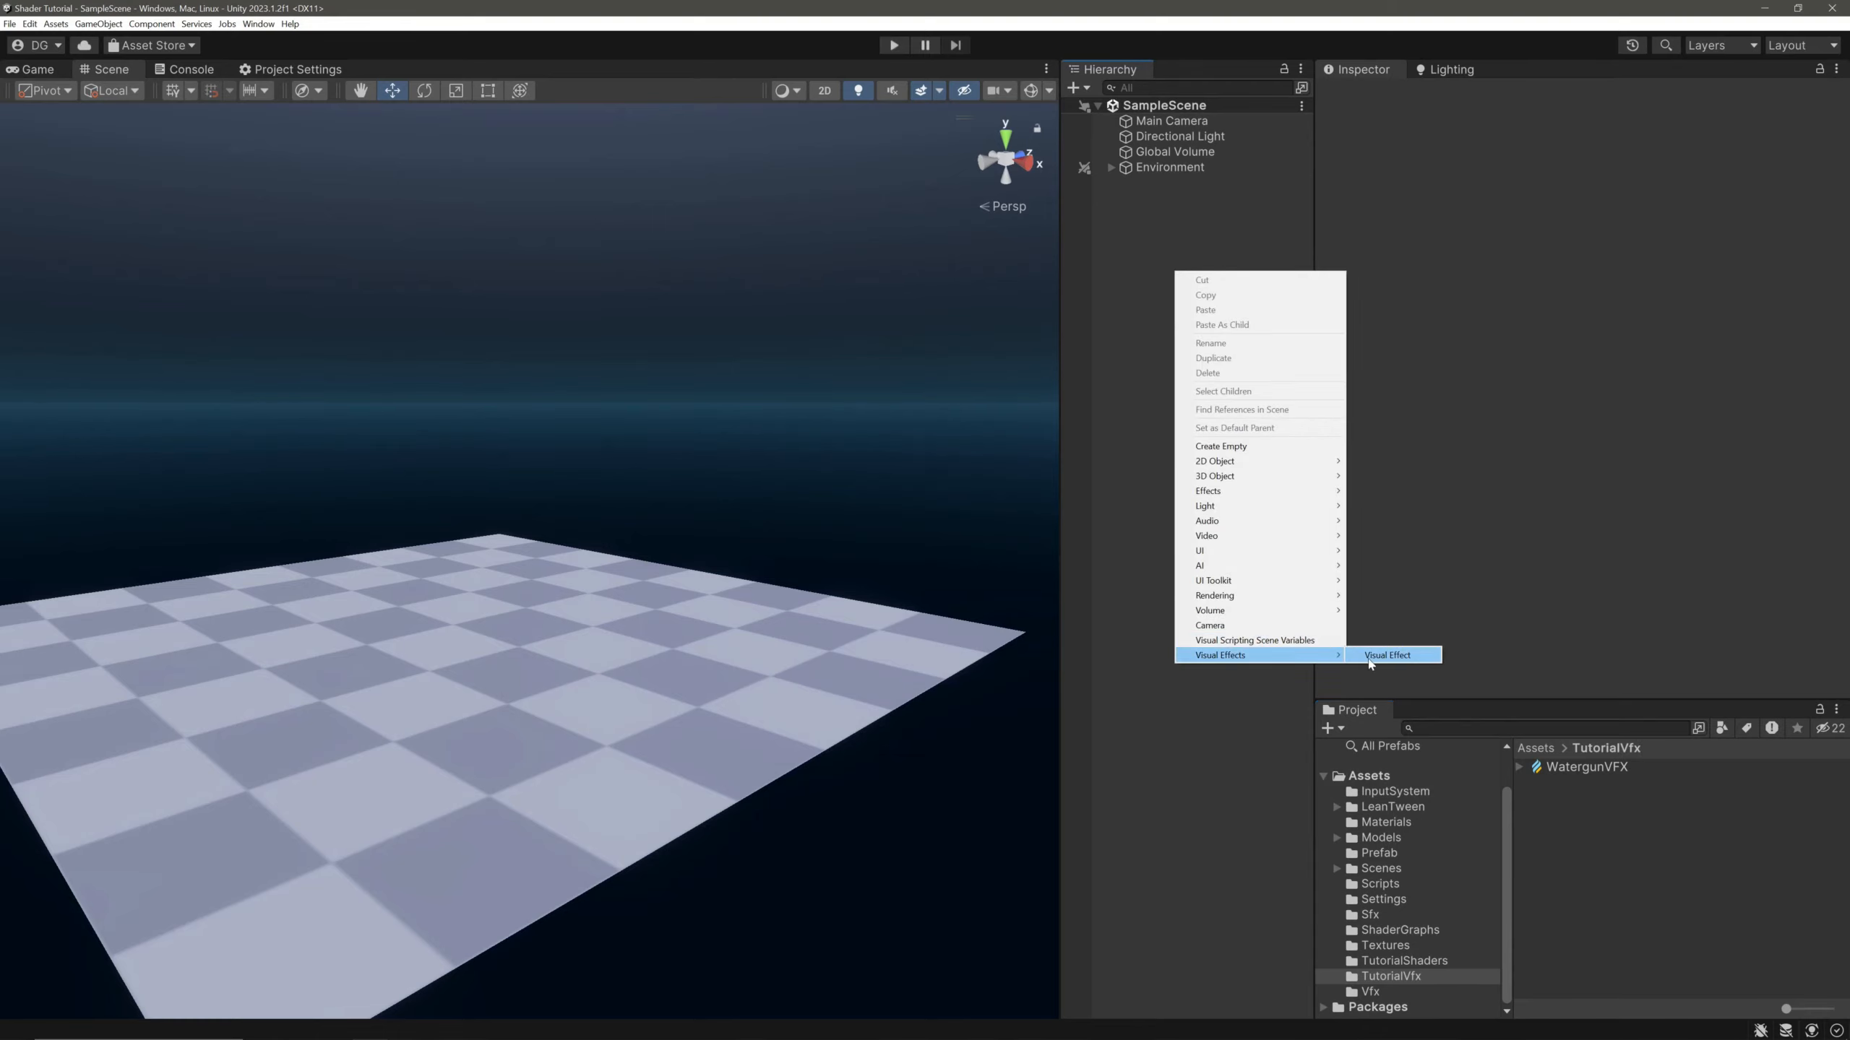
click(1373, 656)
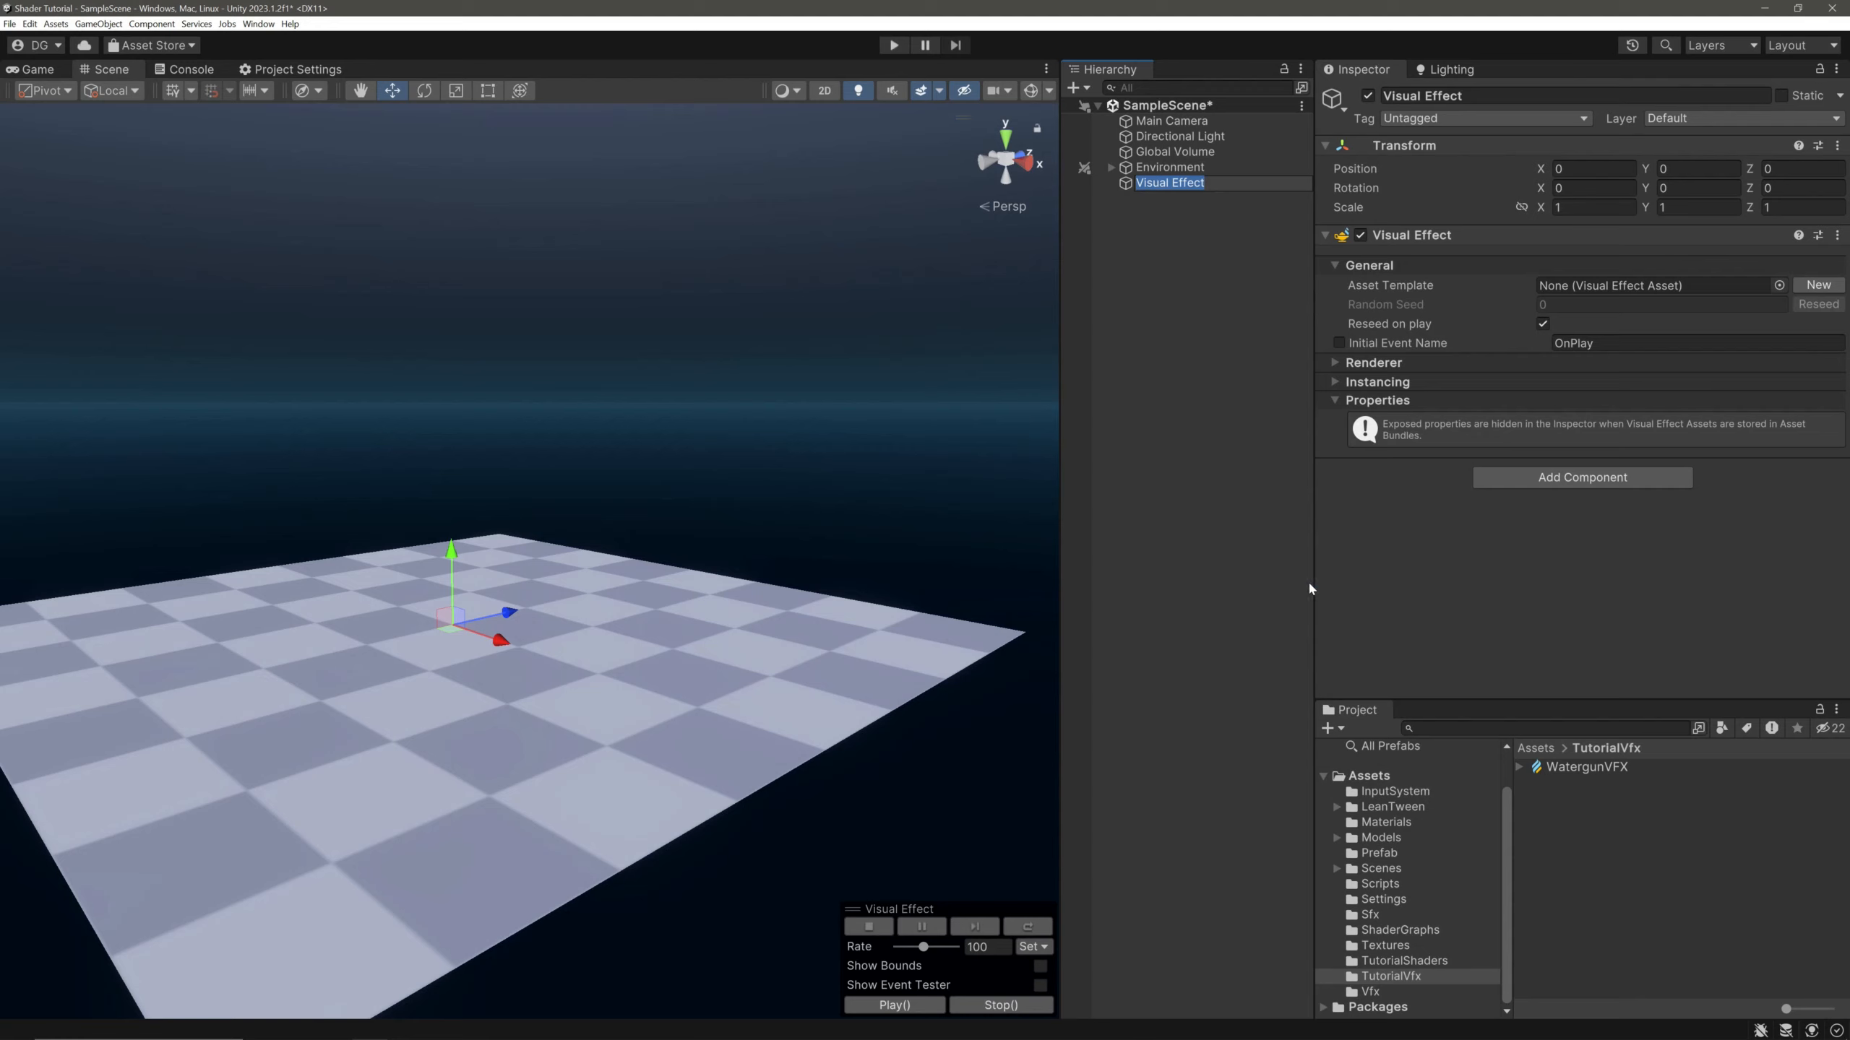
text(WatergunEffect)
key(Return)
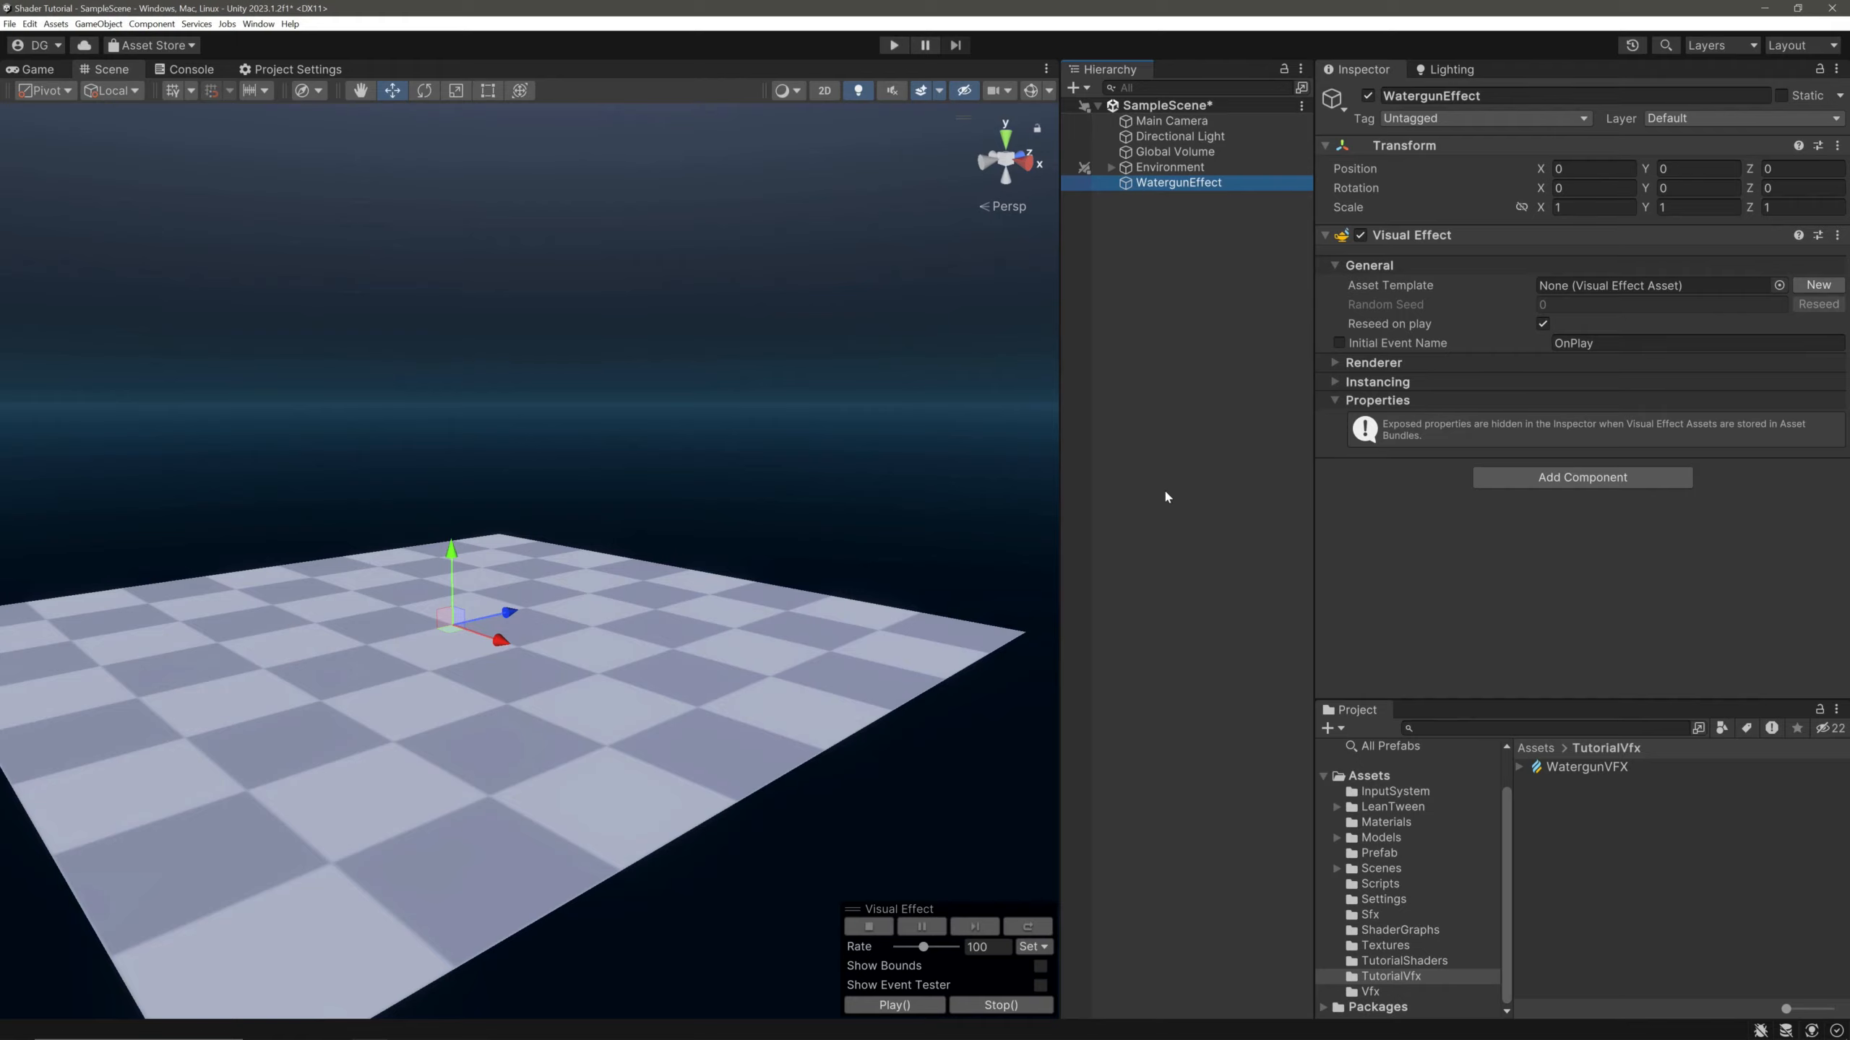
drag(1572, 768, 1580, 291)
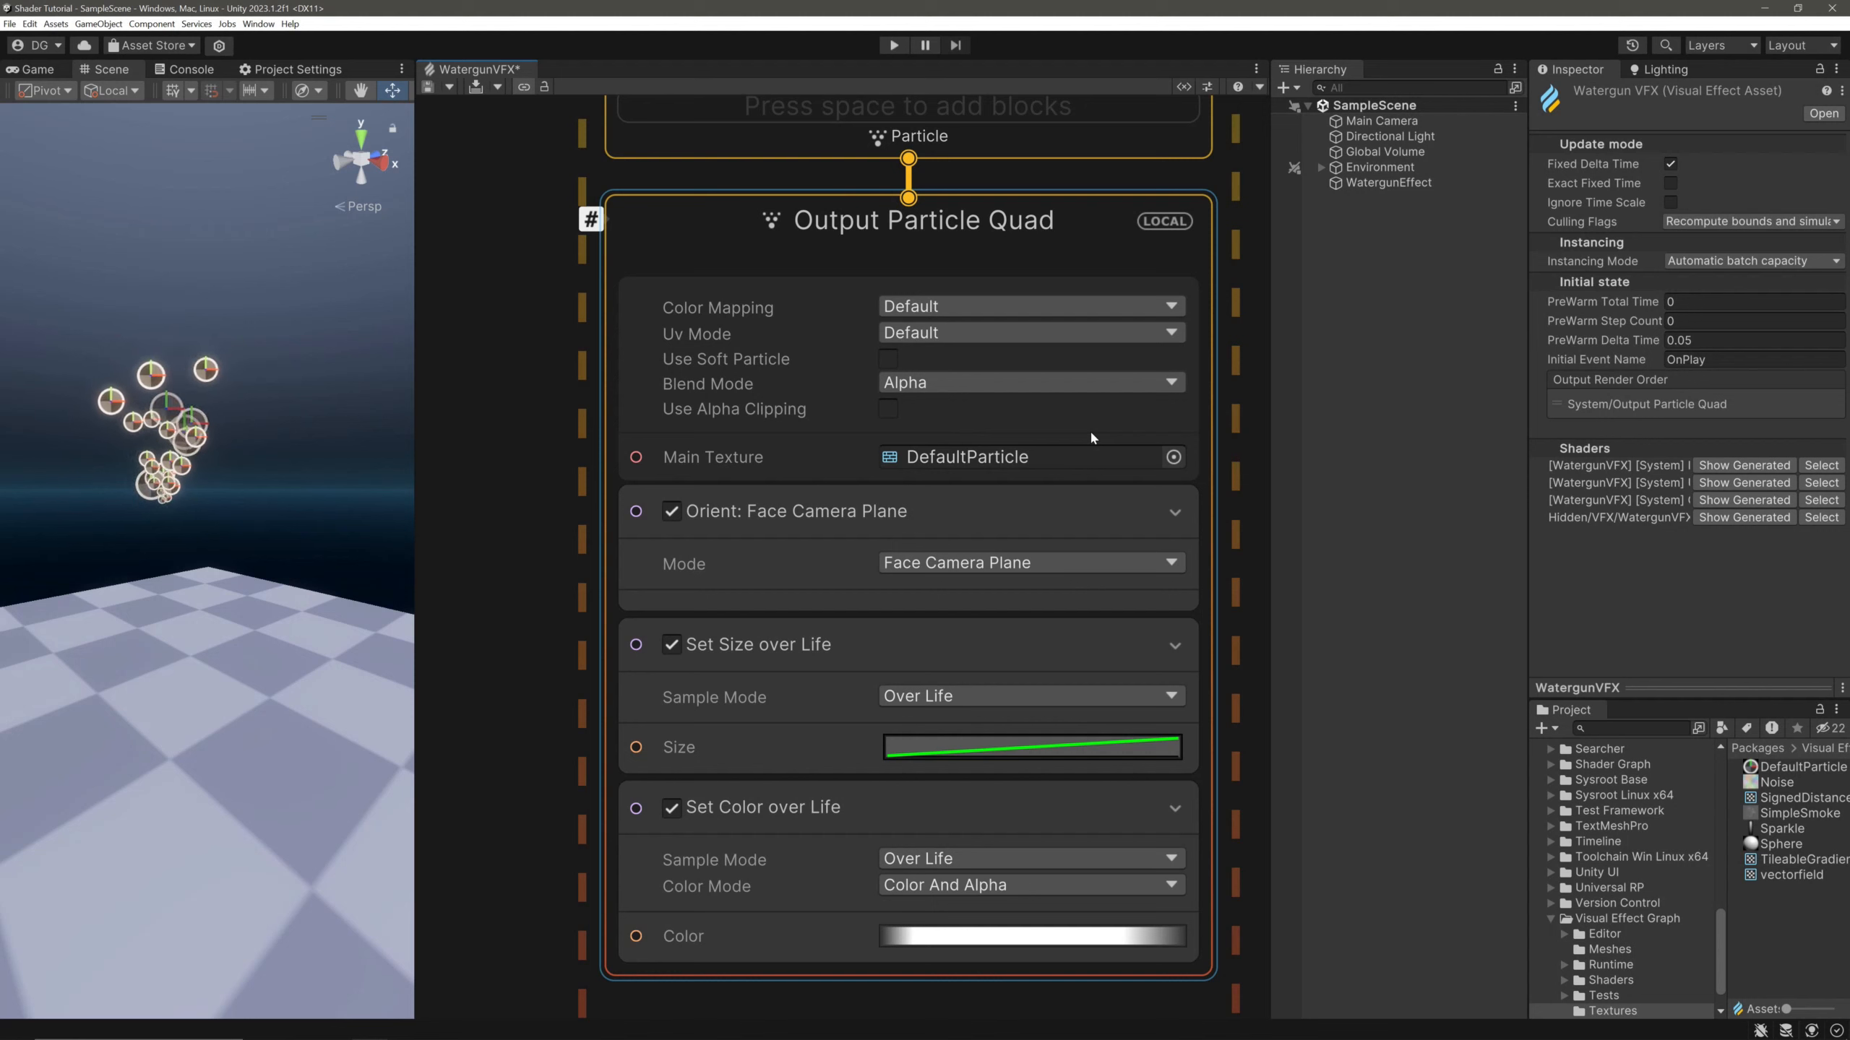
Set the Output Particle Quad's main texture to SimpleSmoke and enable Use Soft Particle
click(1083, 434)
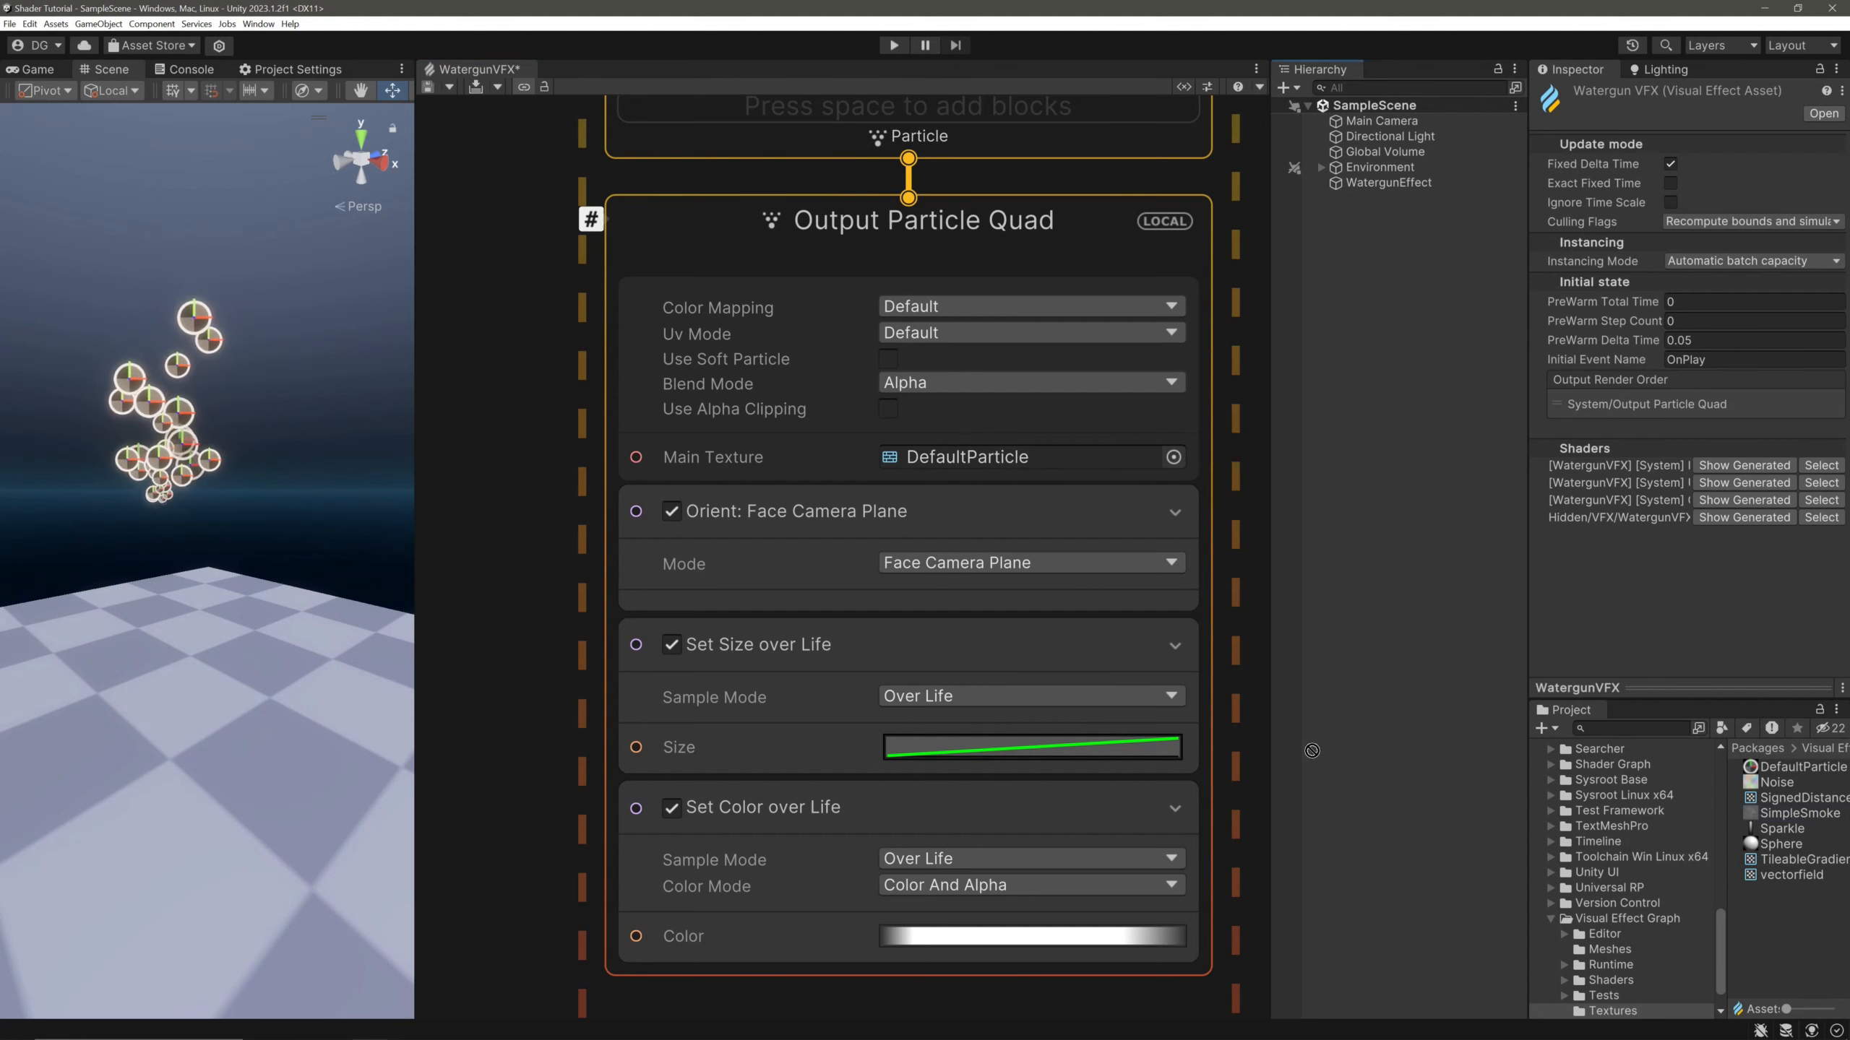
drag(1311, 751, 972, 466)
click(919, 398)
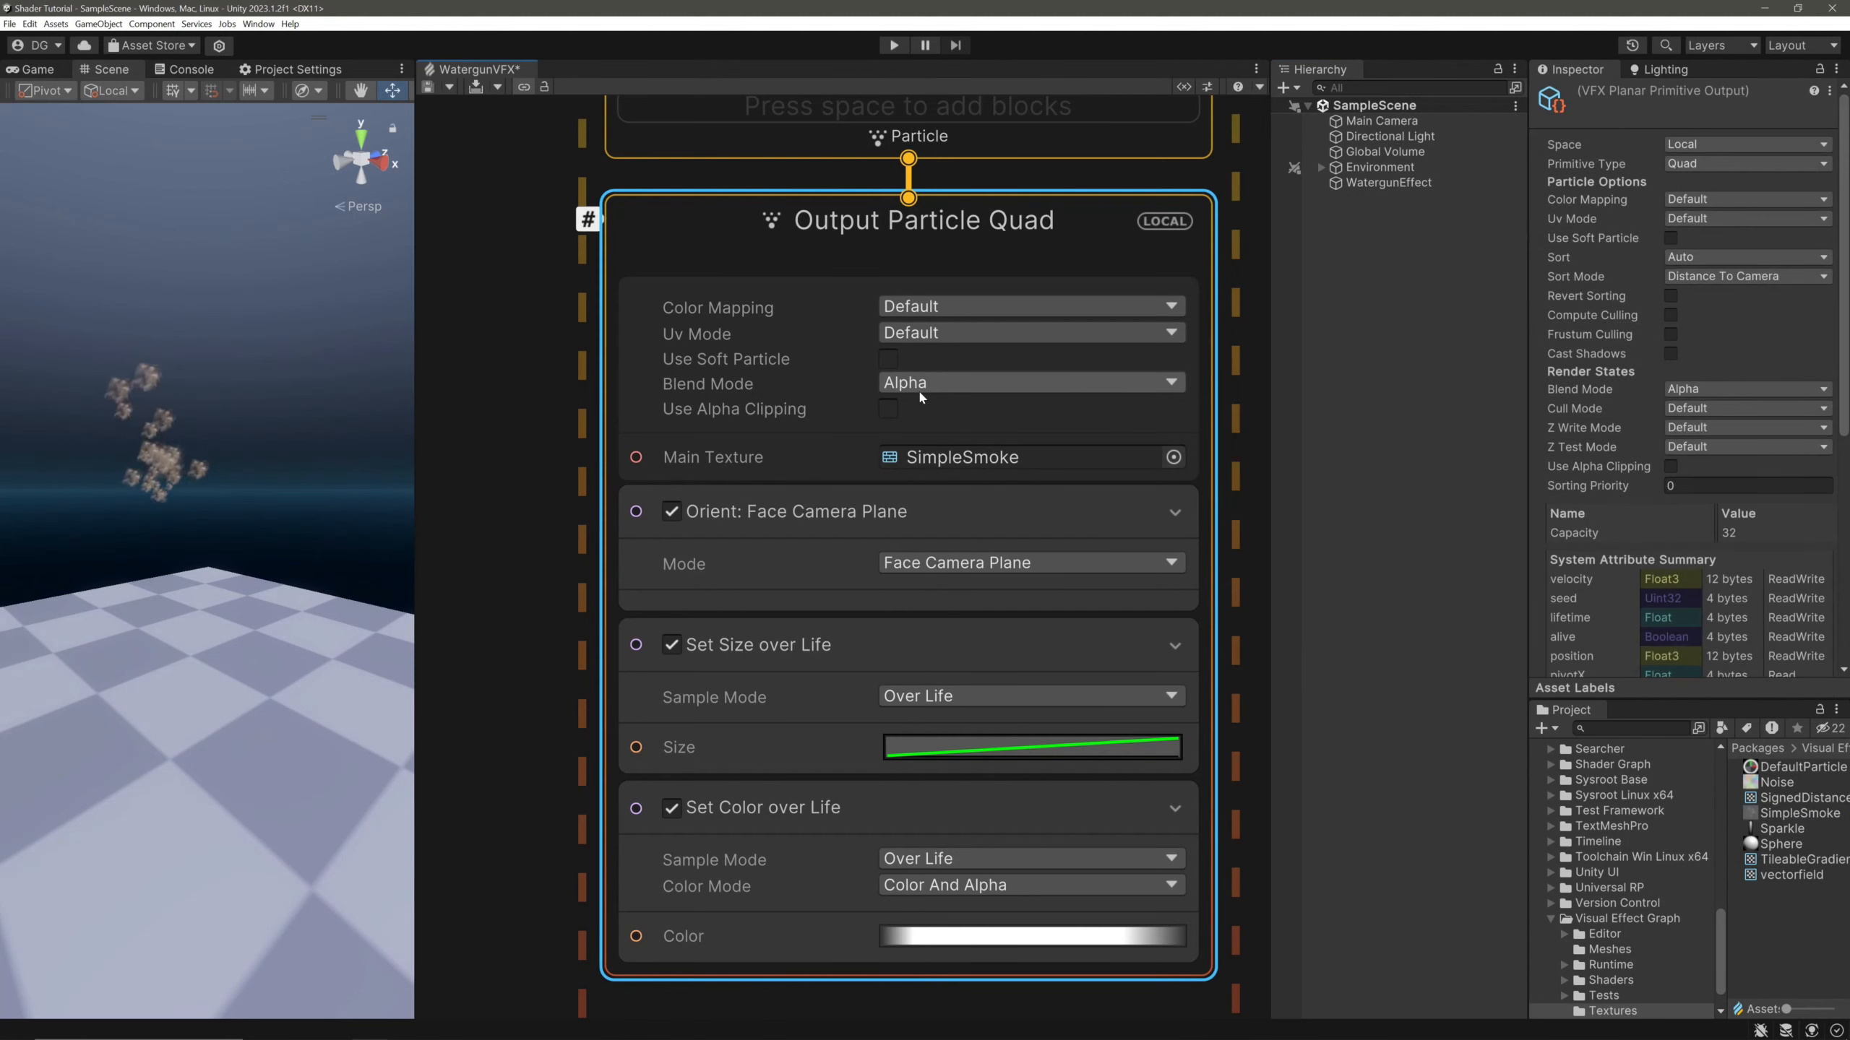
click(890, 360)
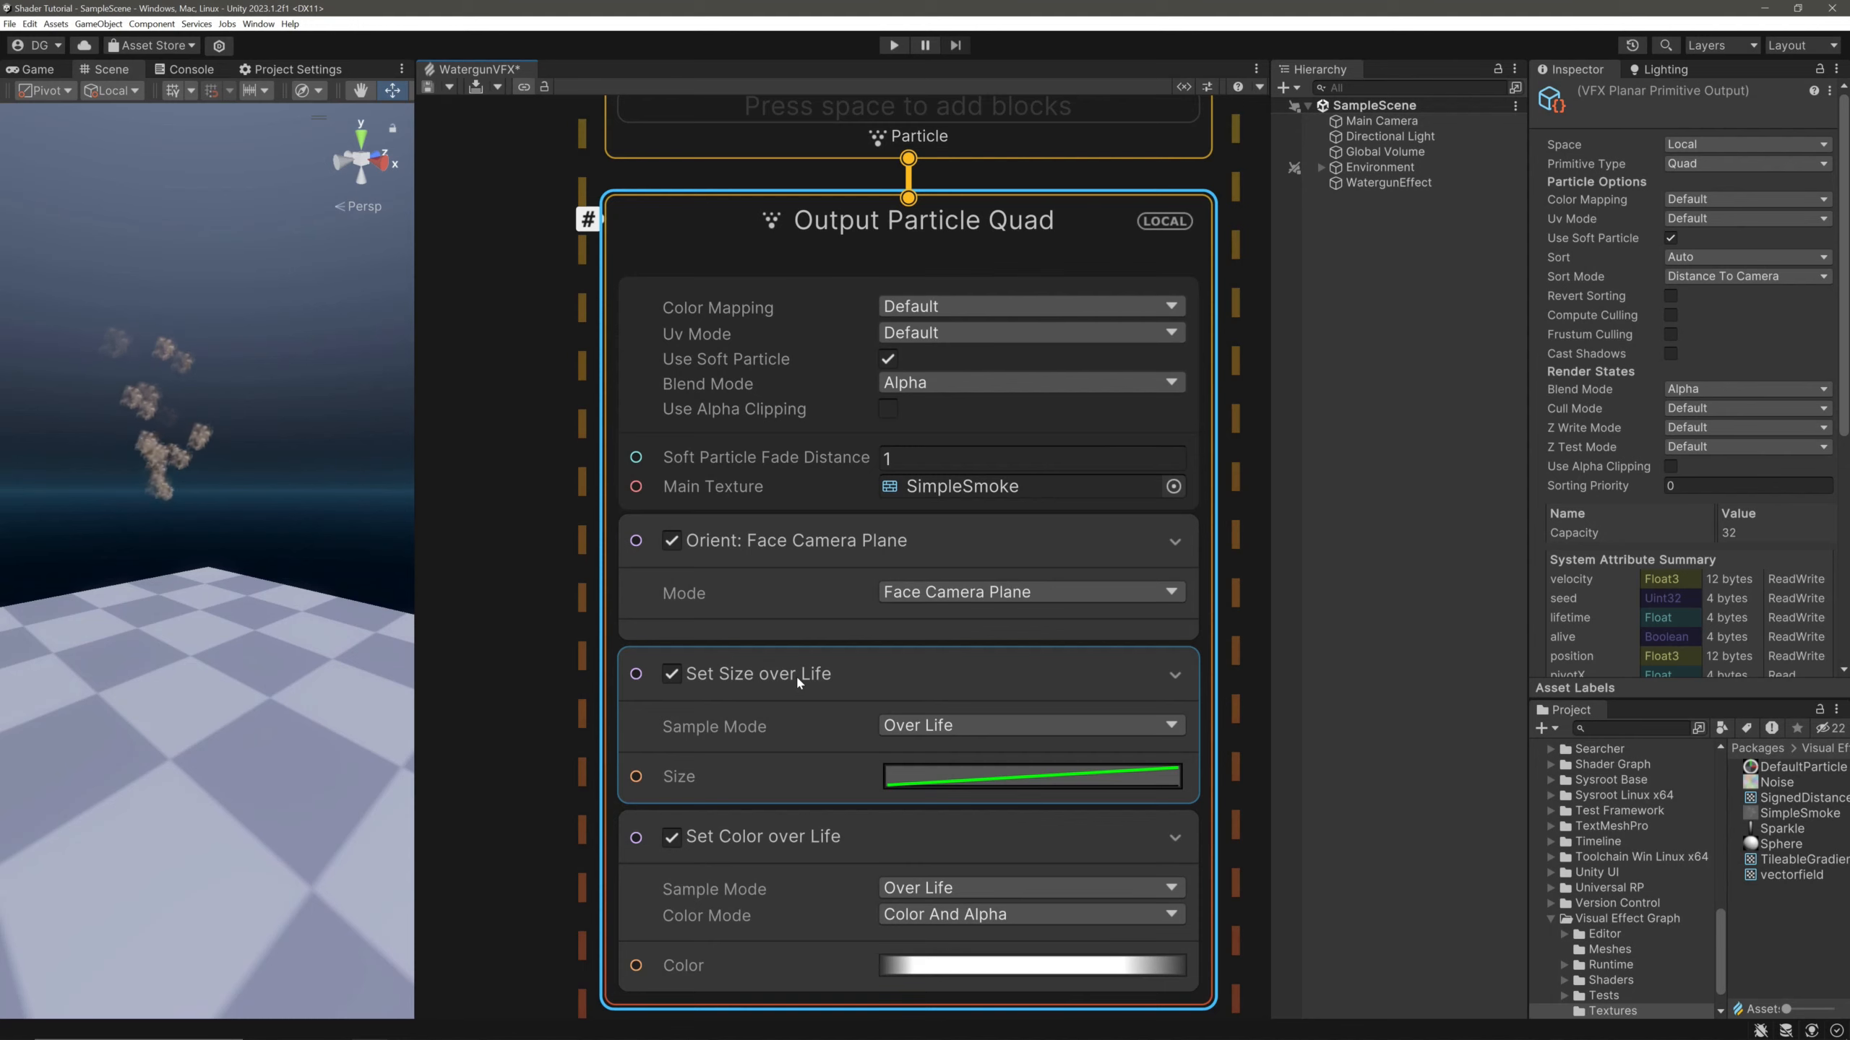
Reshape the Set Size over Life curve with a start of about 0.3 and an added peak of about 0.67 near 0.4
click(1019, 777)
drag(1007, 887, 1007, 800)
double_click(1329, 769)
drag(1329, 769, 1376, 645)
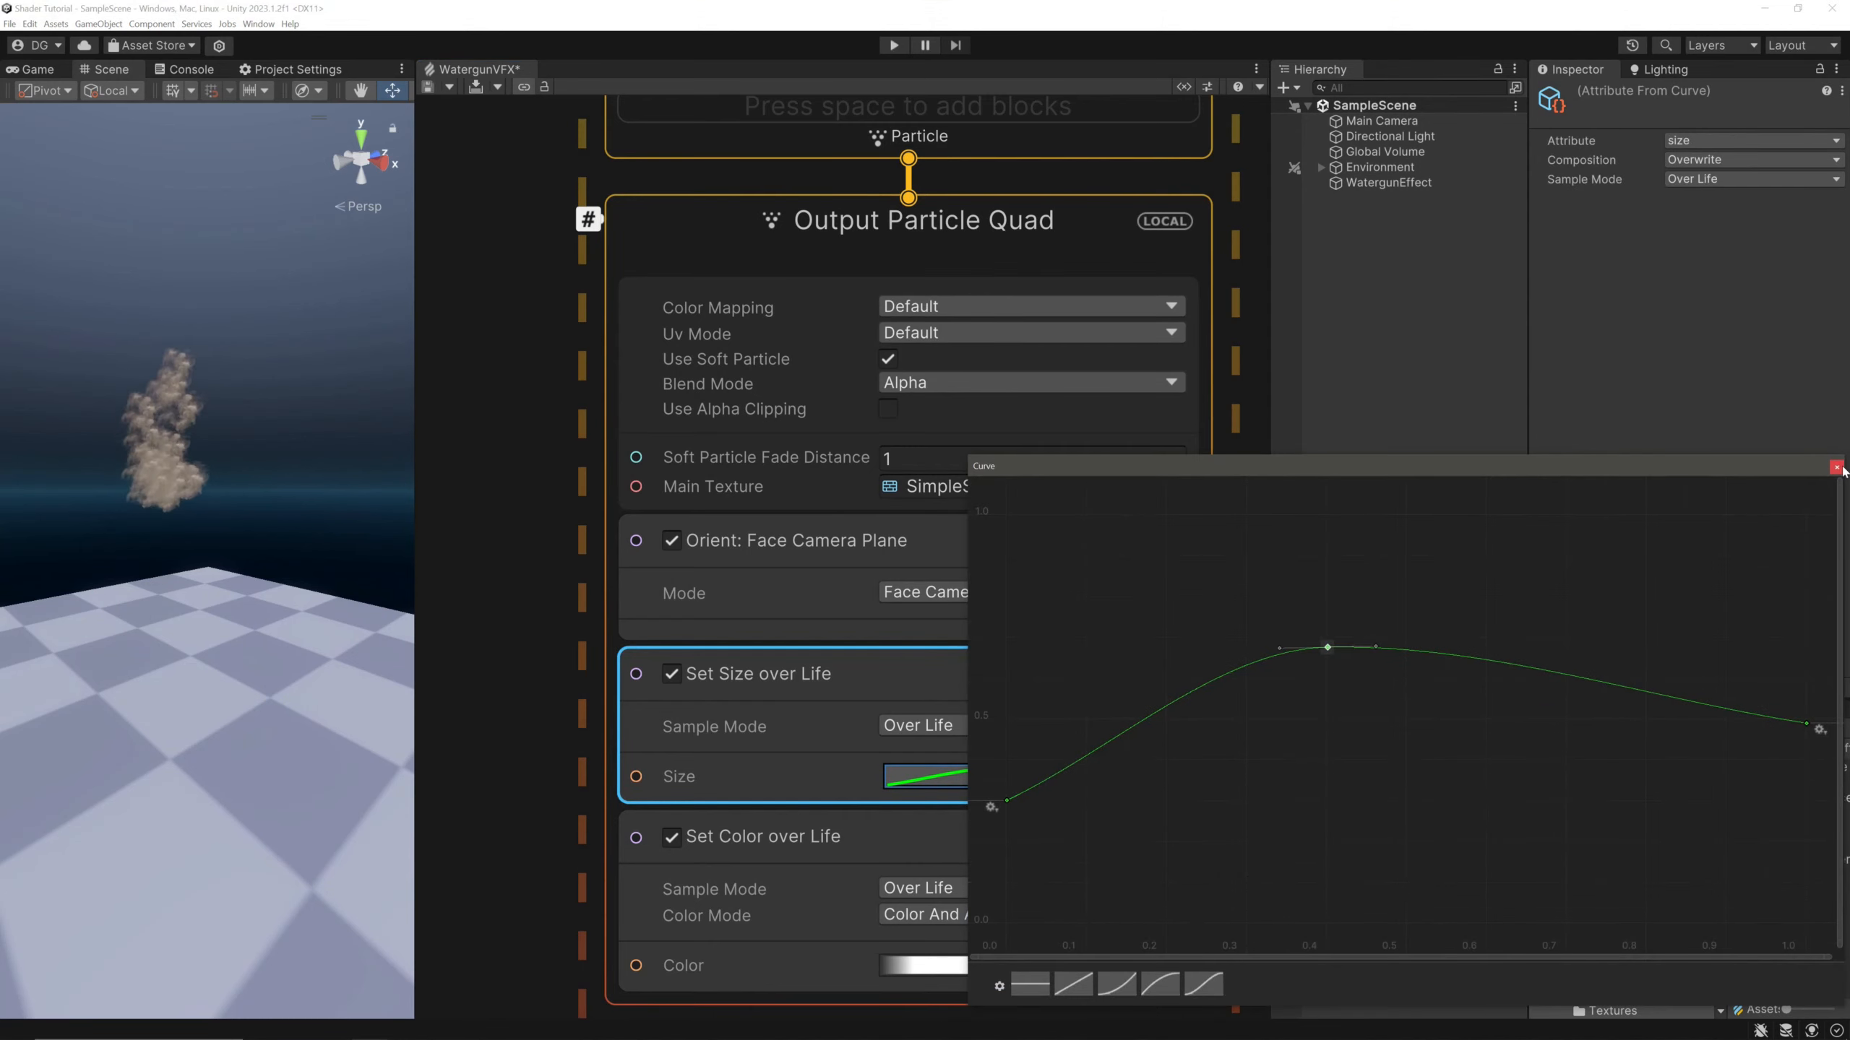
click(1836, 467)
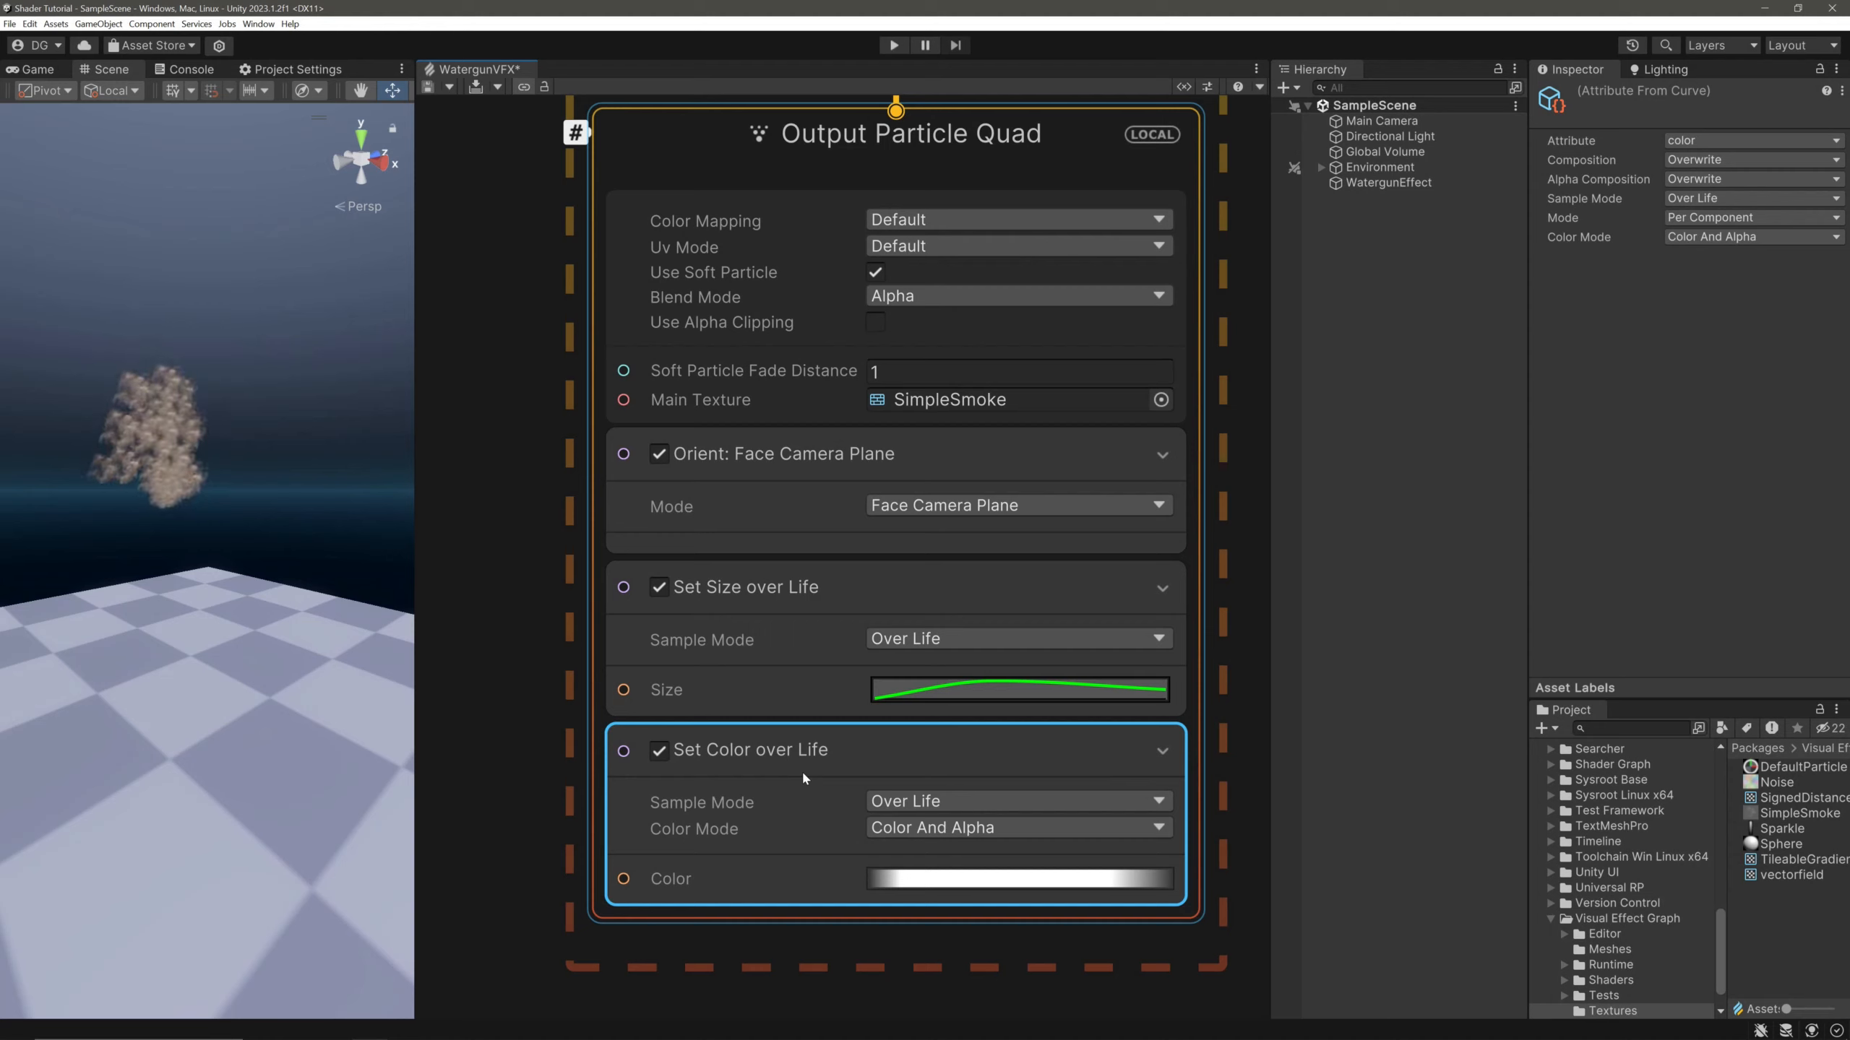
Show the graph's blackboard and add a Gradient property named Color
click(1183, 86)
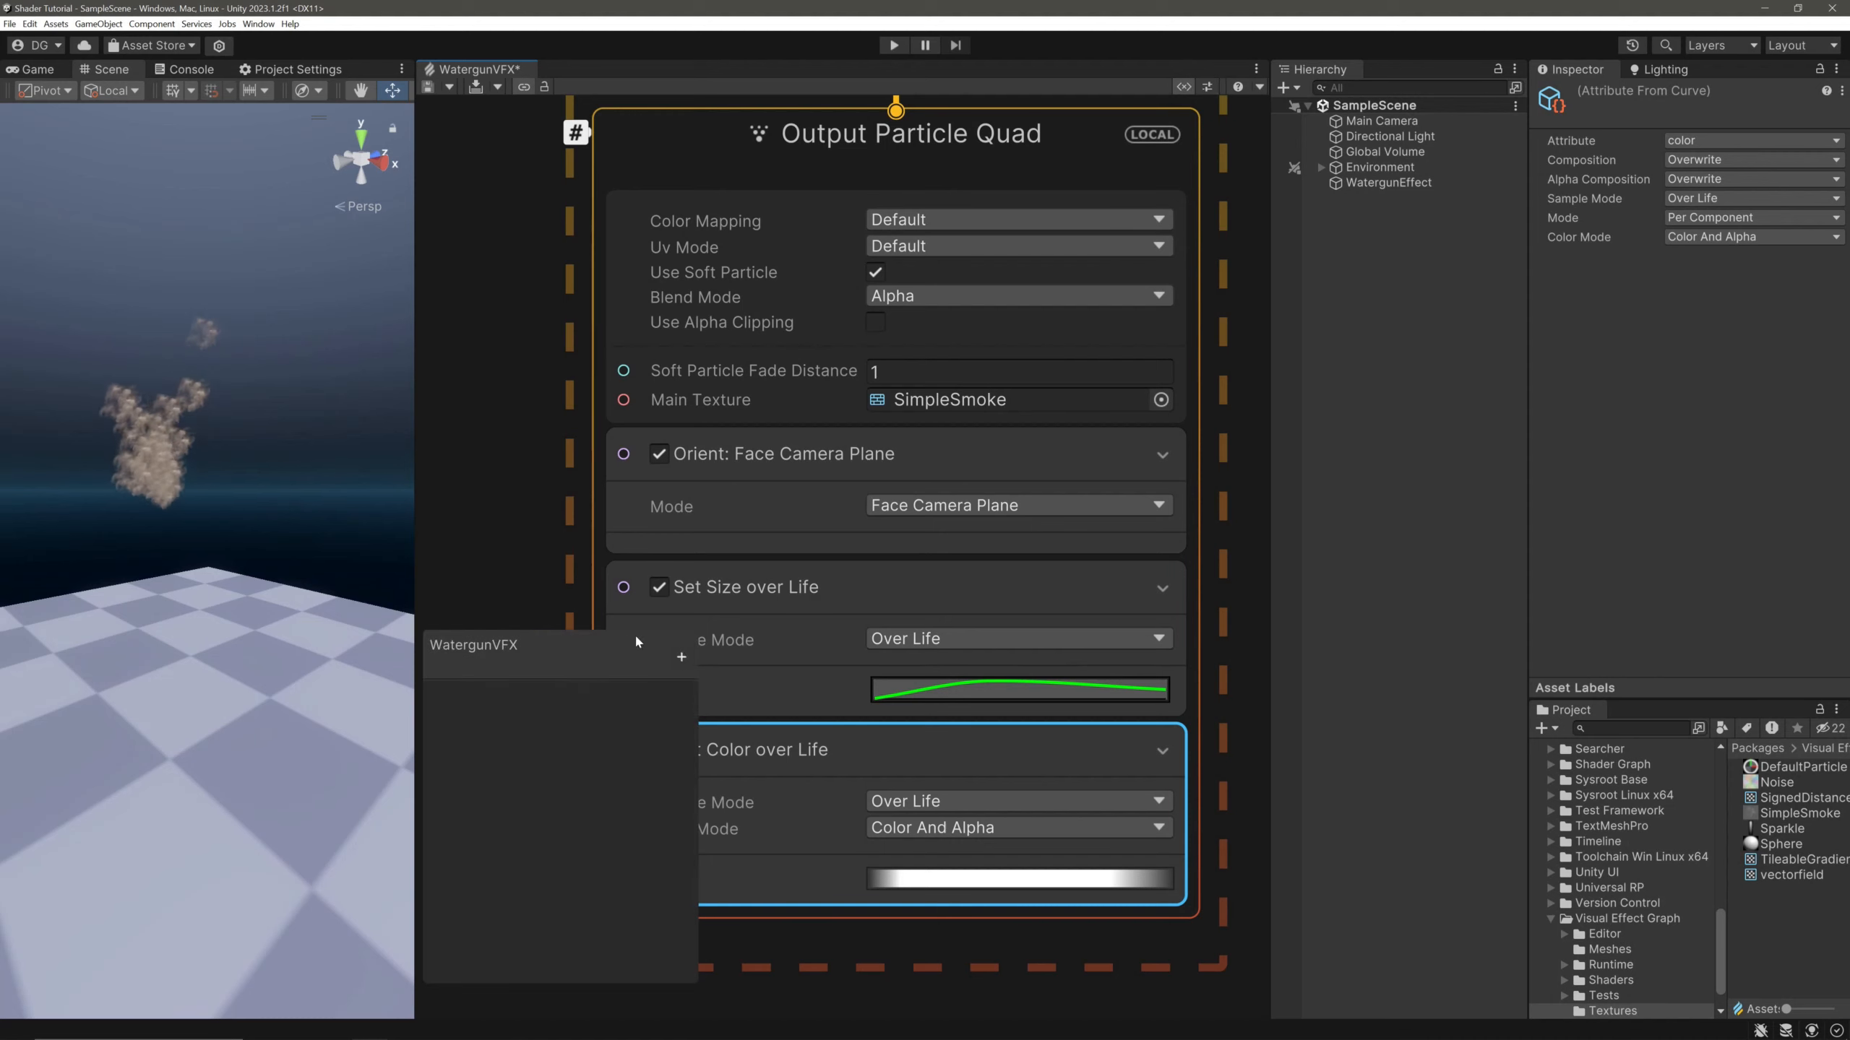
click(680, 657)
click(754, 332)
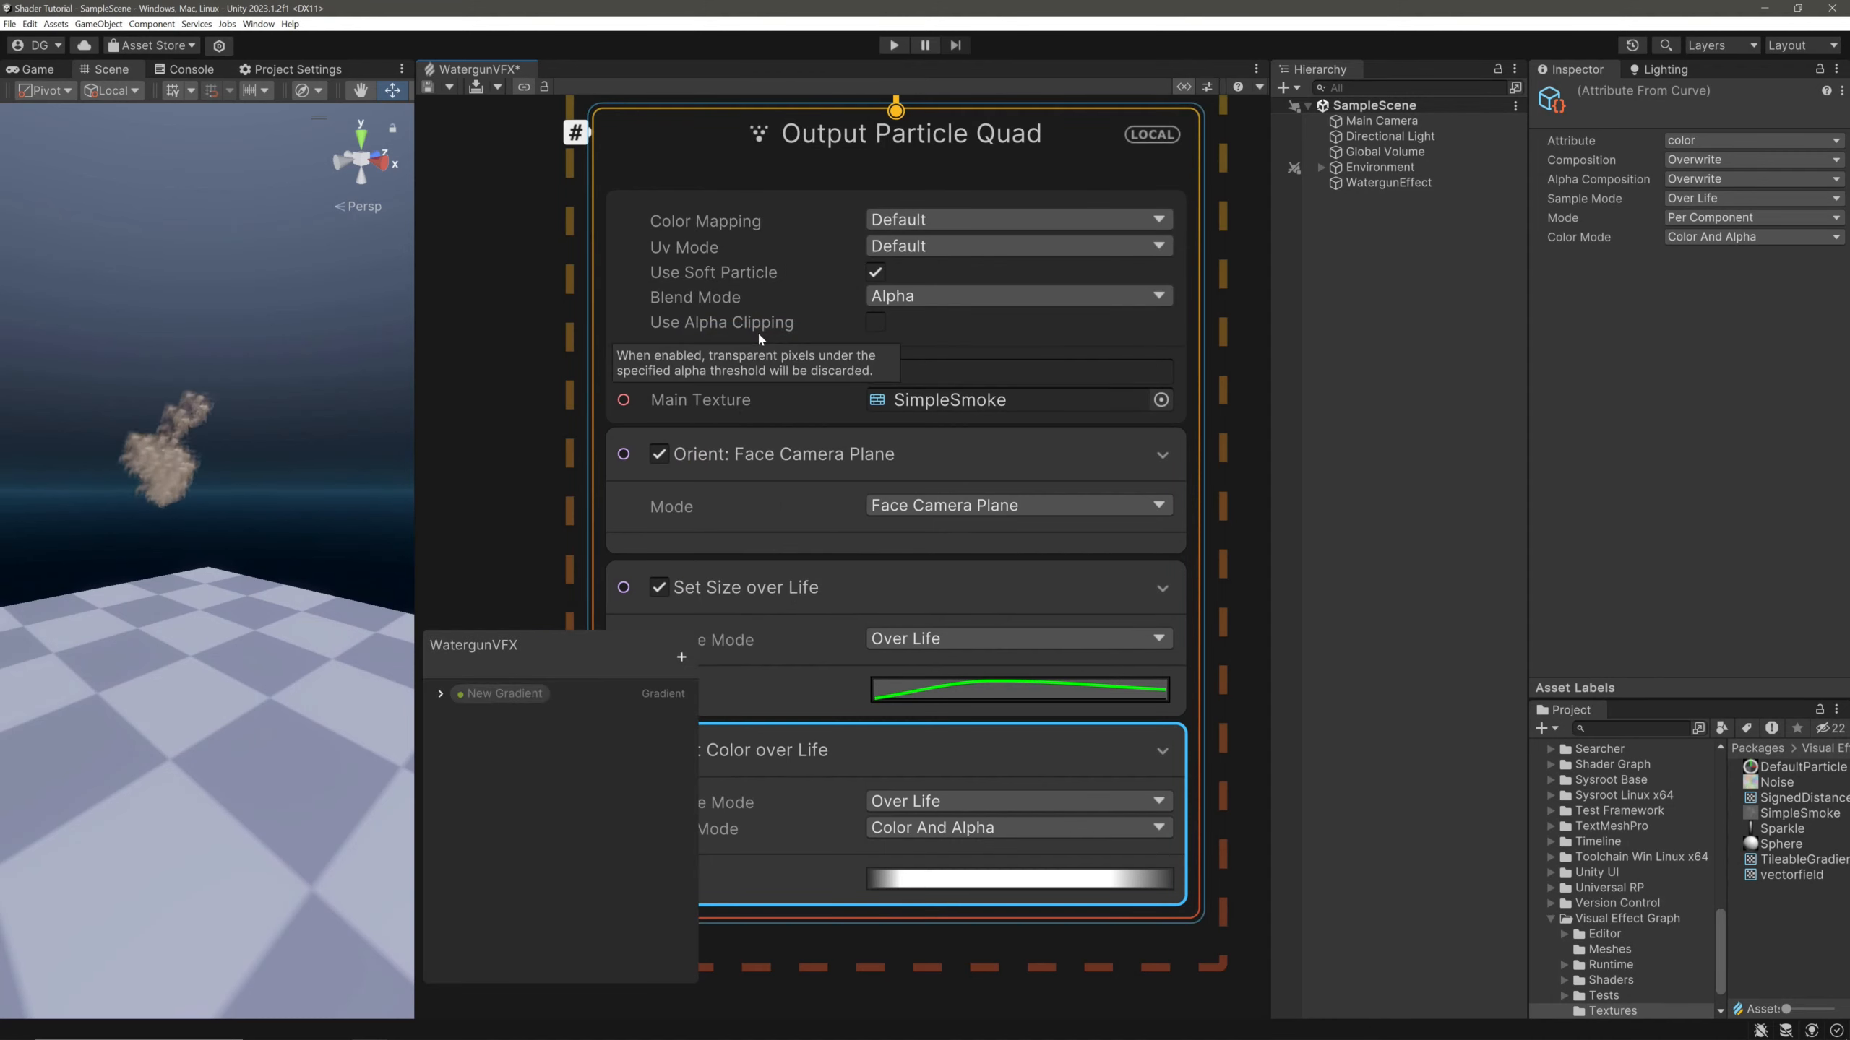
click(504, 697)
double_click(503, 697)
text(Color)
key(Return)
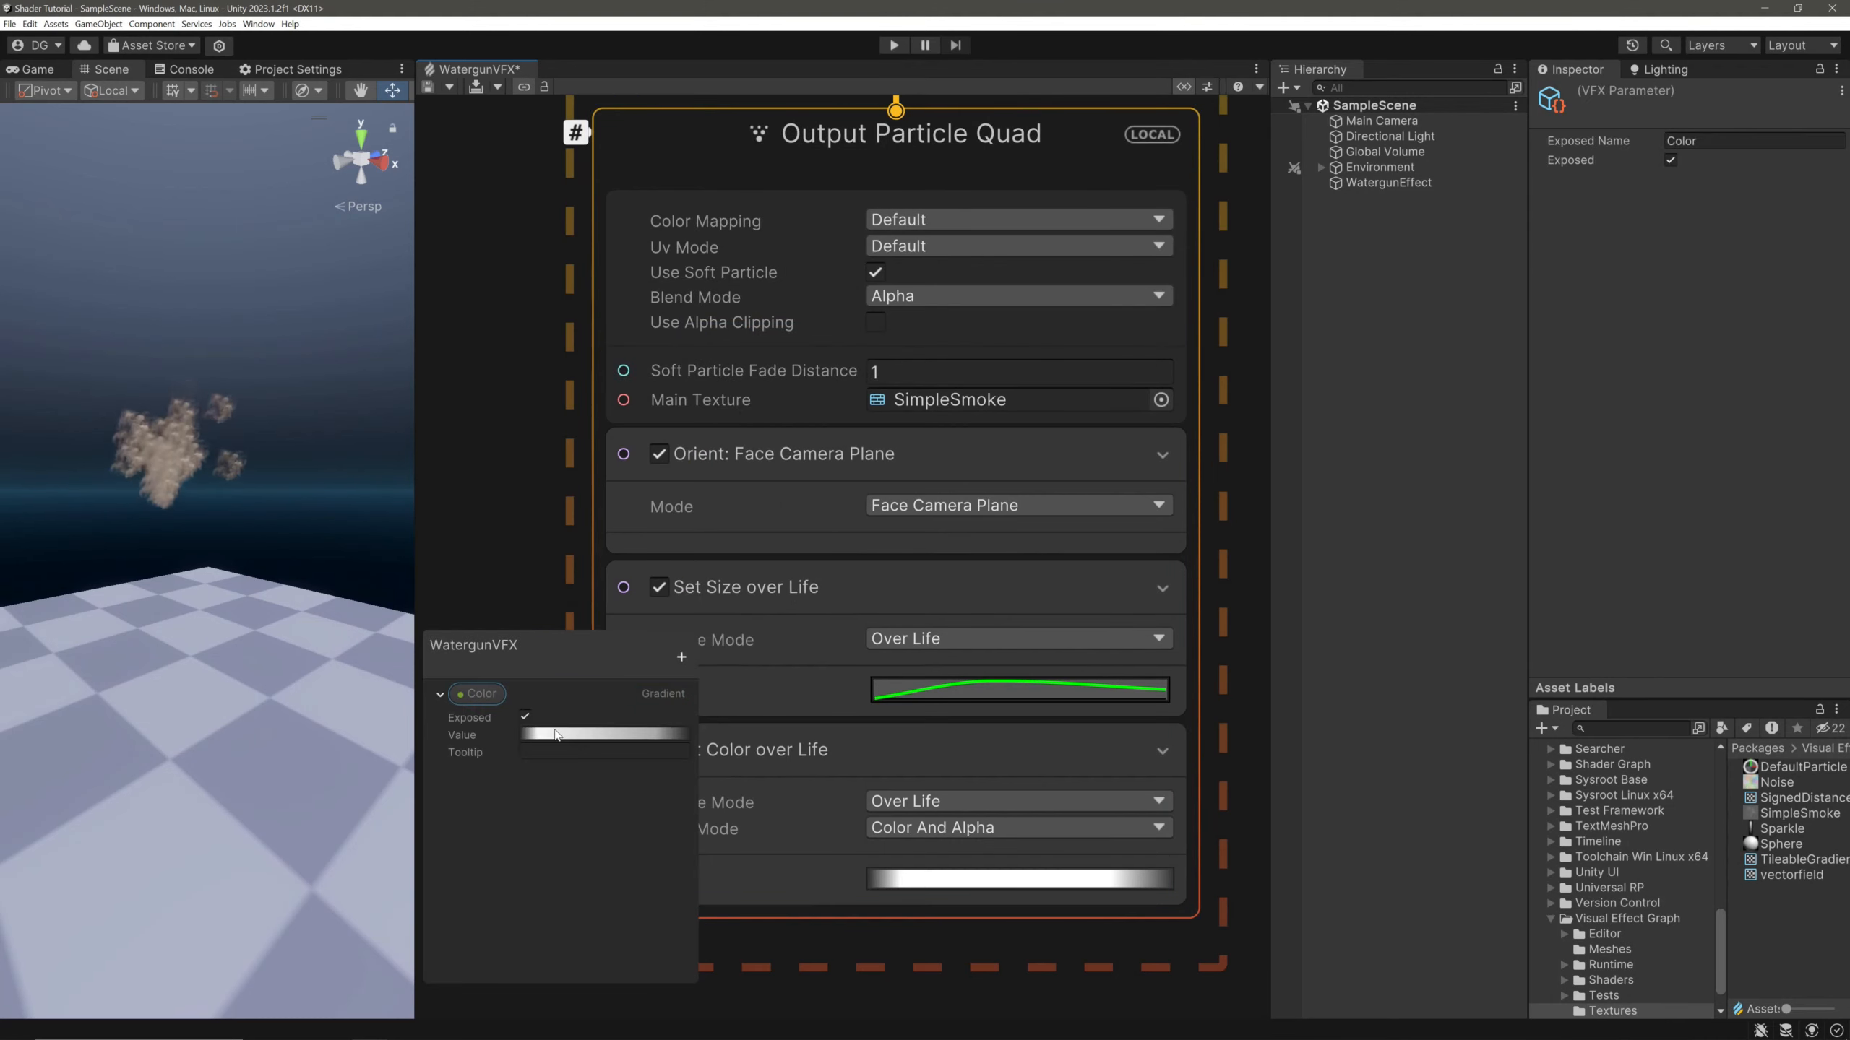
Apply the blue gradient preset to the Color property and connect it to the Color input of Set Color over Life
click(566, 736)
click(942, 487)
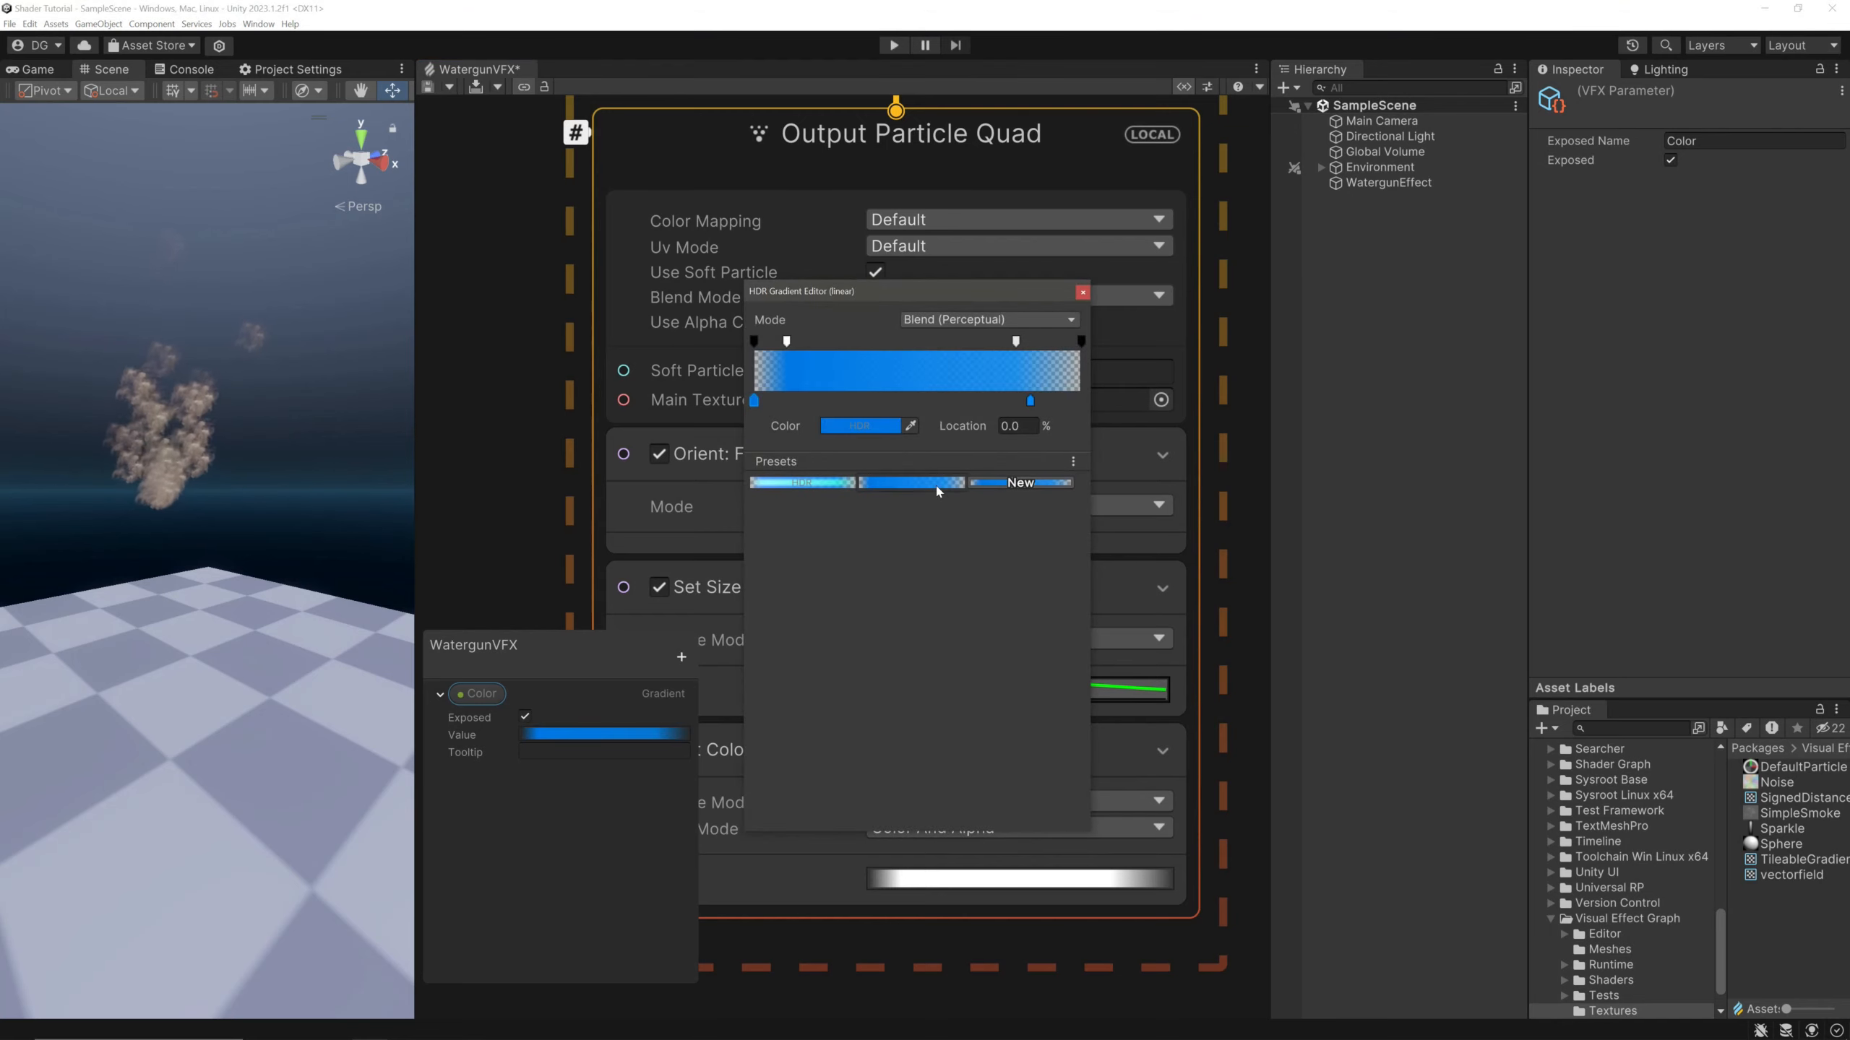
click(1083, 292)
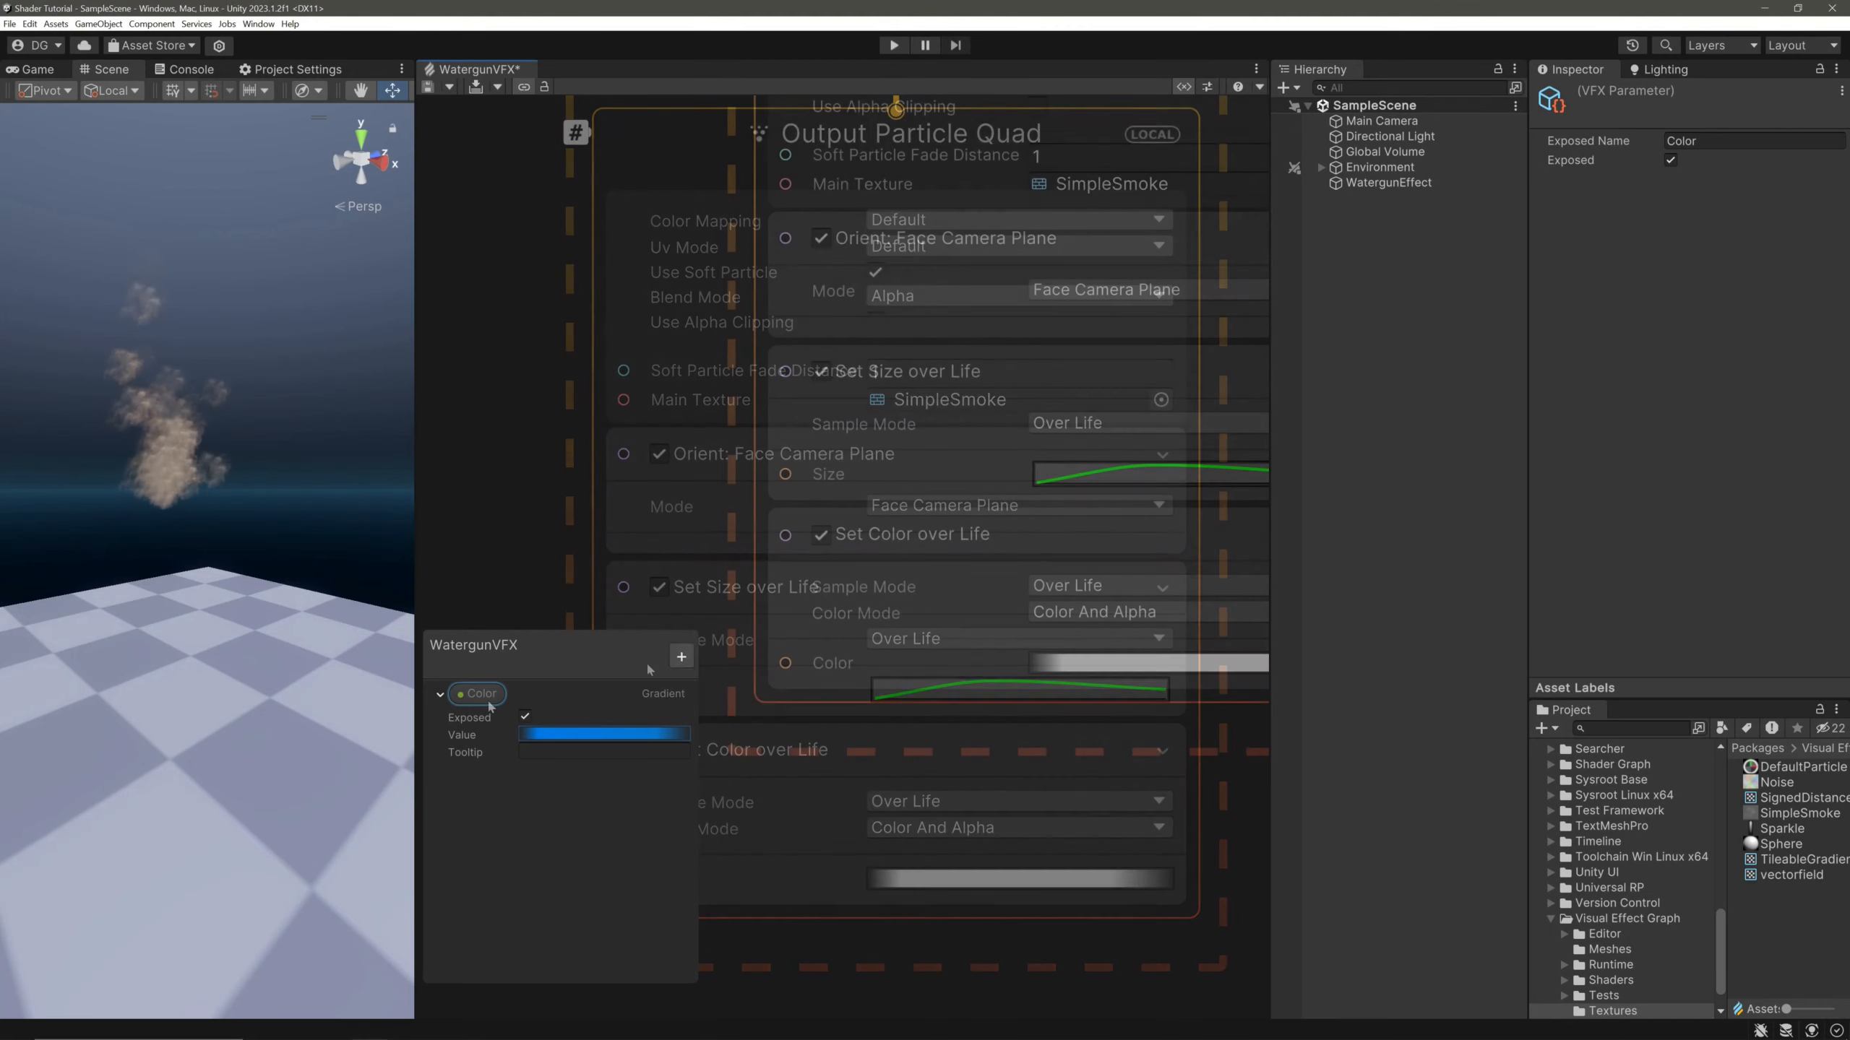
drag(477, 693, 785, 663)
Set the Composition of the Set Color over Life block to Multiply
click(934, 549)
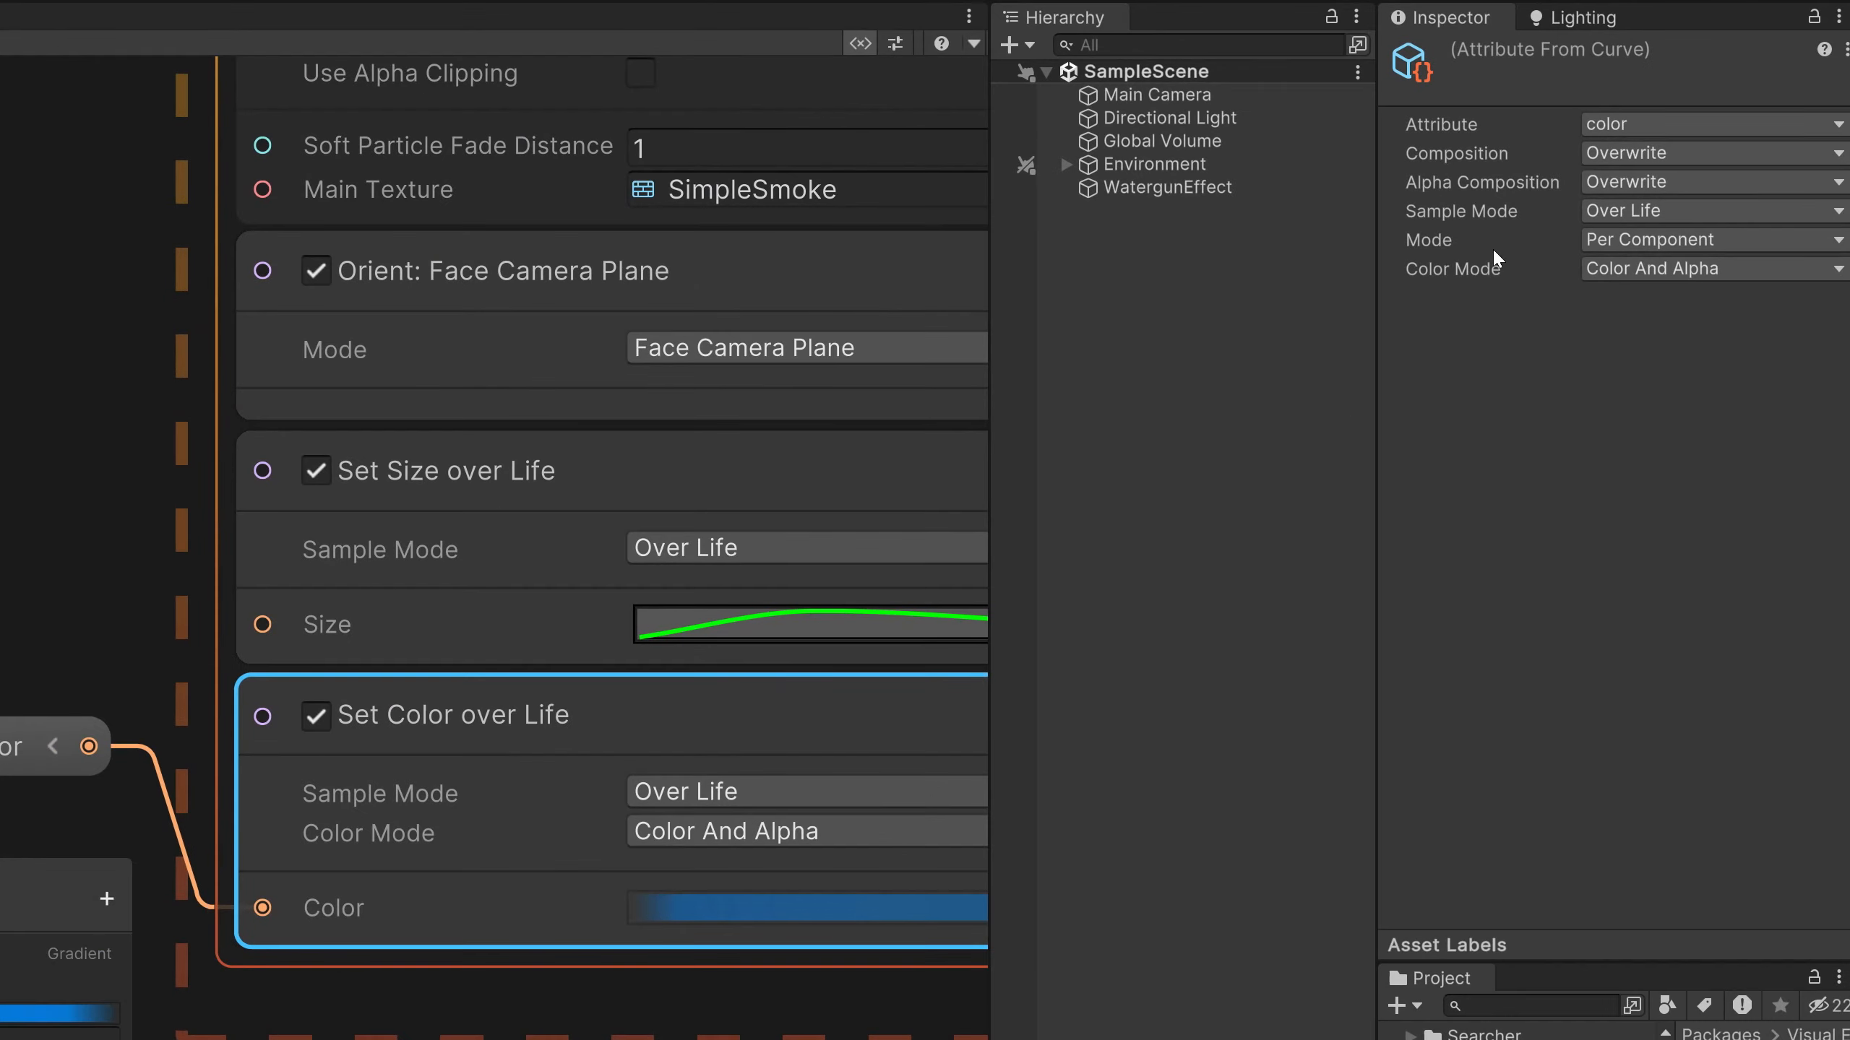
click(1650, 155)
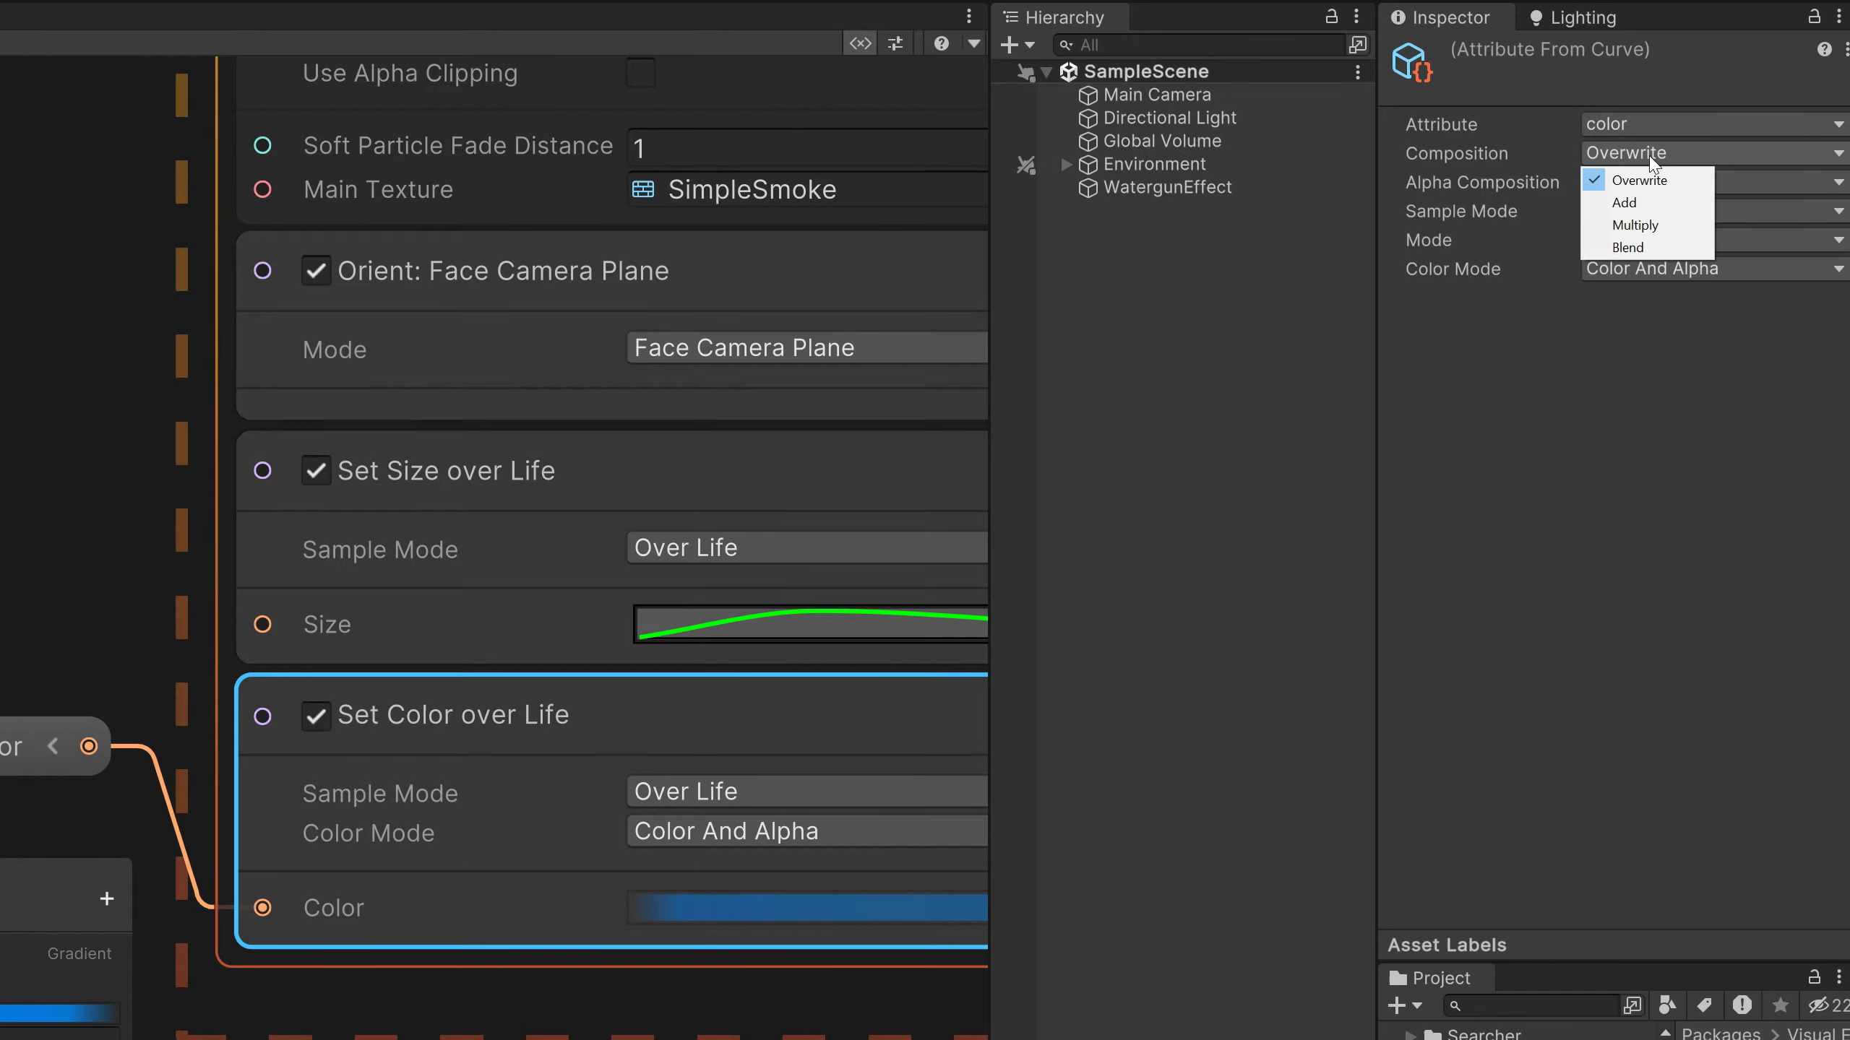
click(1633, 220)
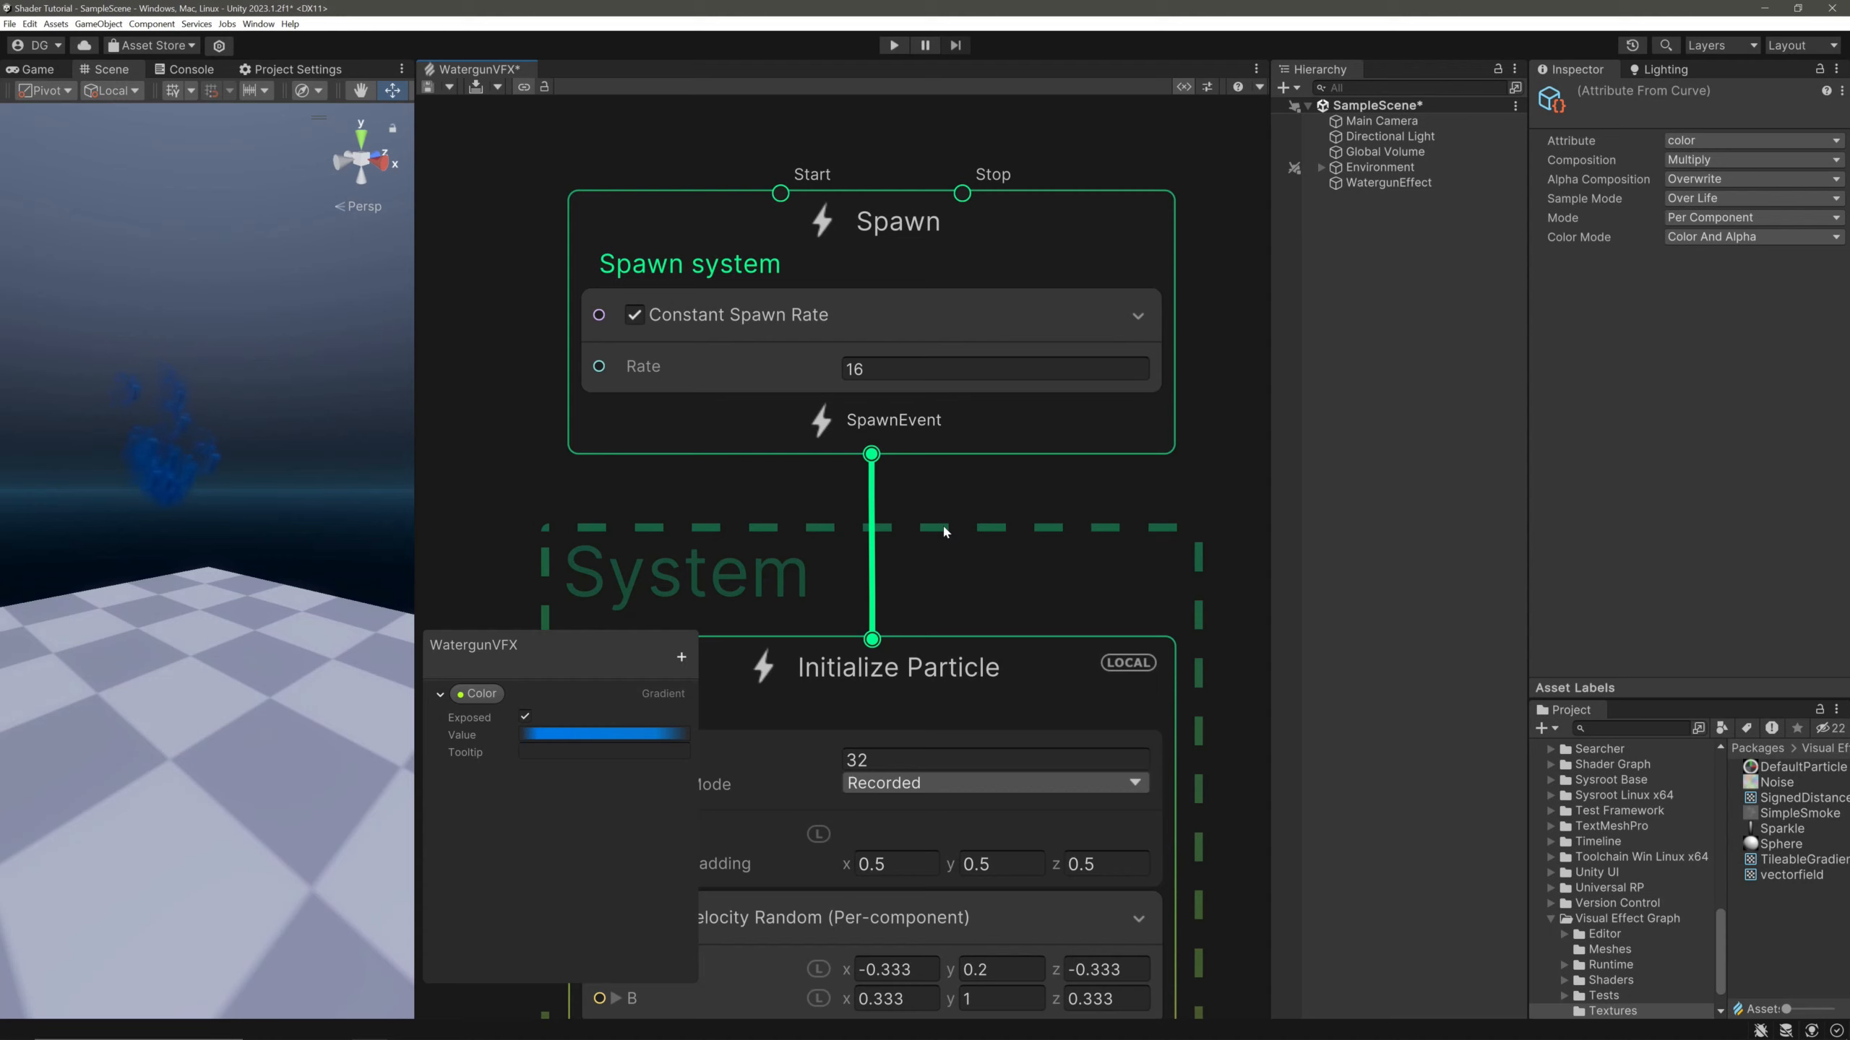
Collapse the Color property and add a float property named SpawnRate to the blackboard
click(440, 694)
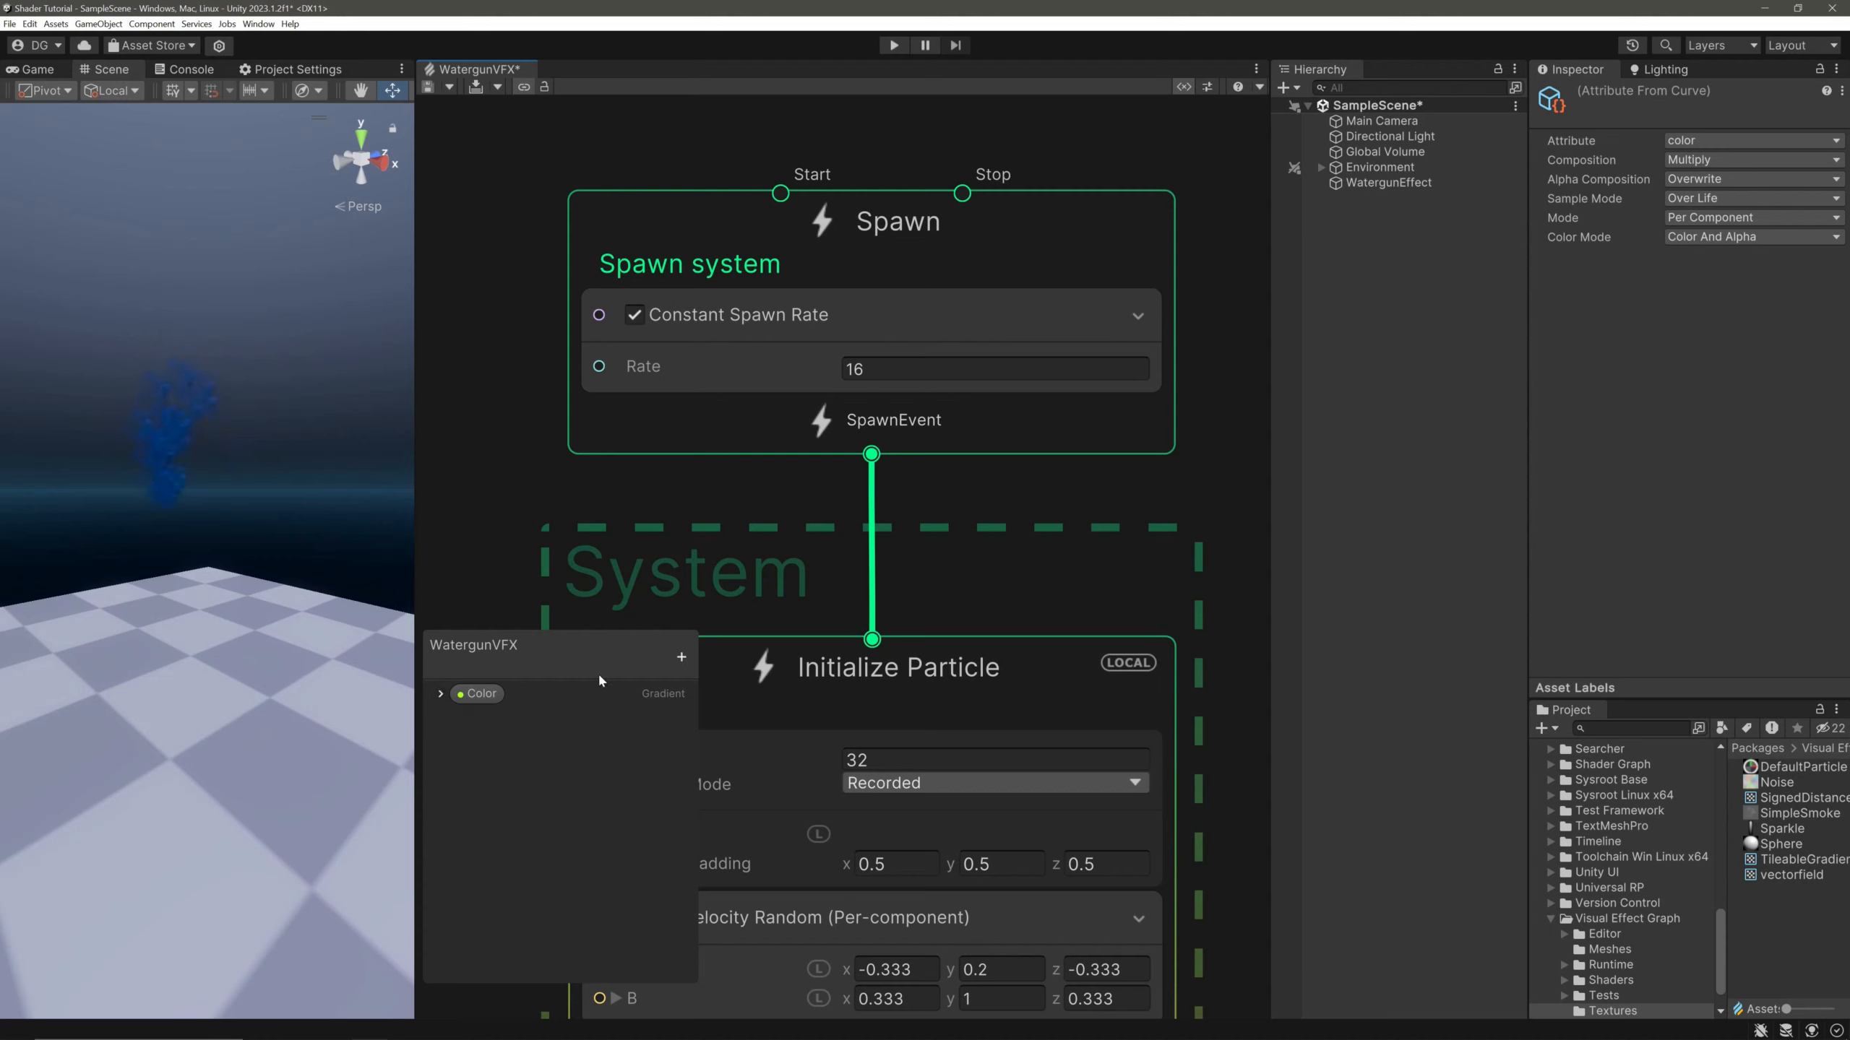
click(680, 657)
click(728, 317)
double_click(488, 721)
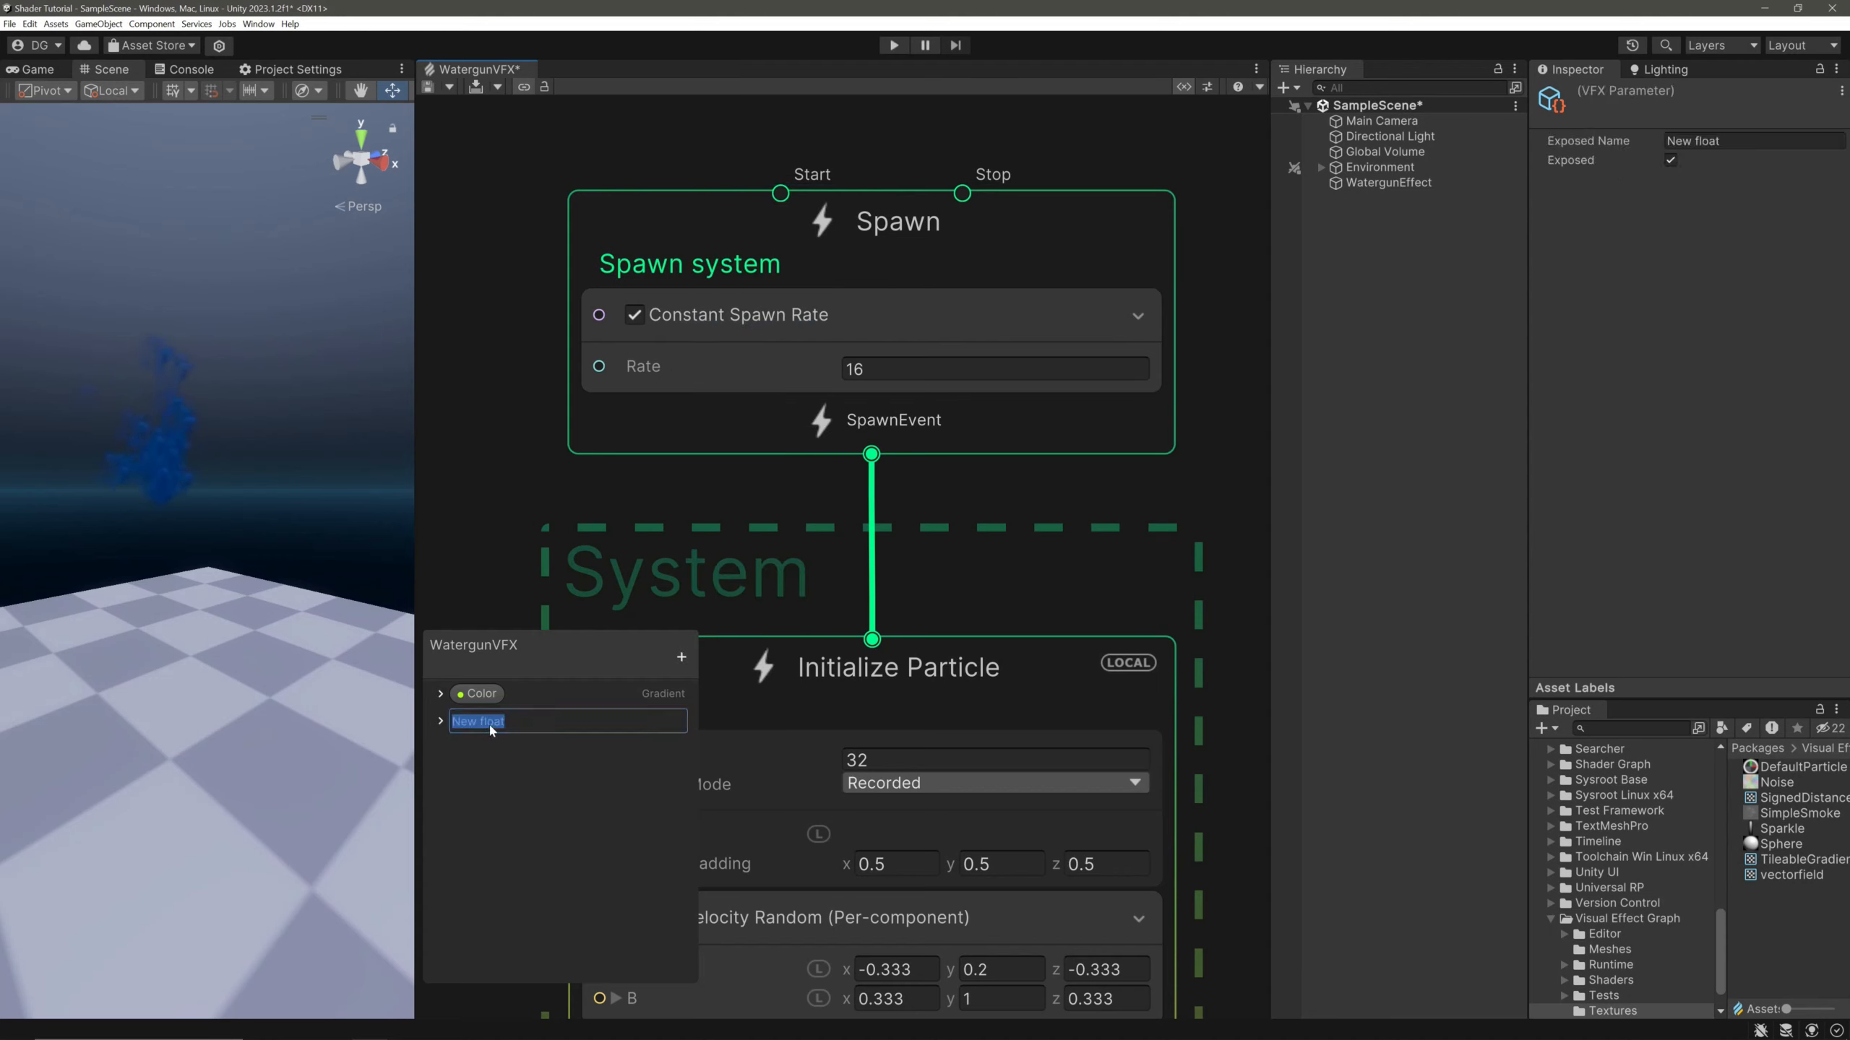
text(SpawnRate)
key(Return)
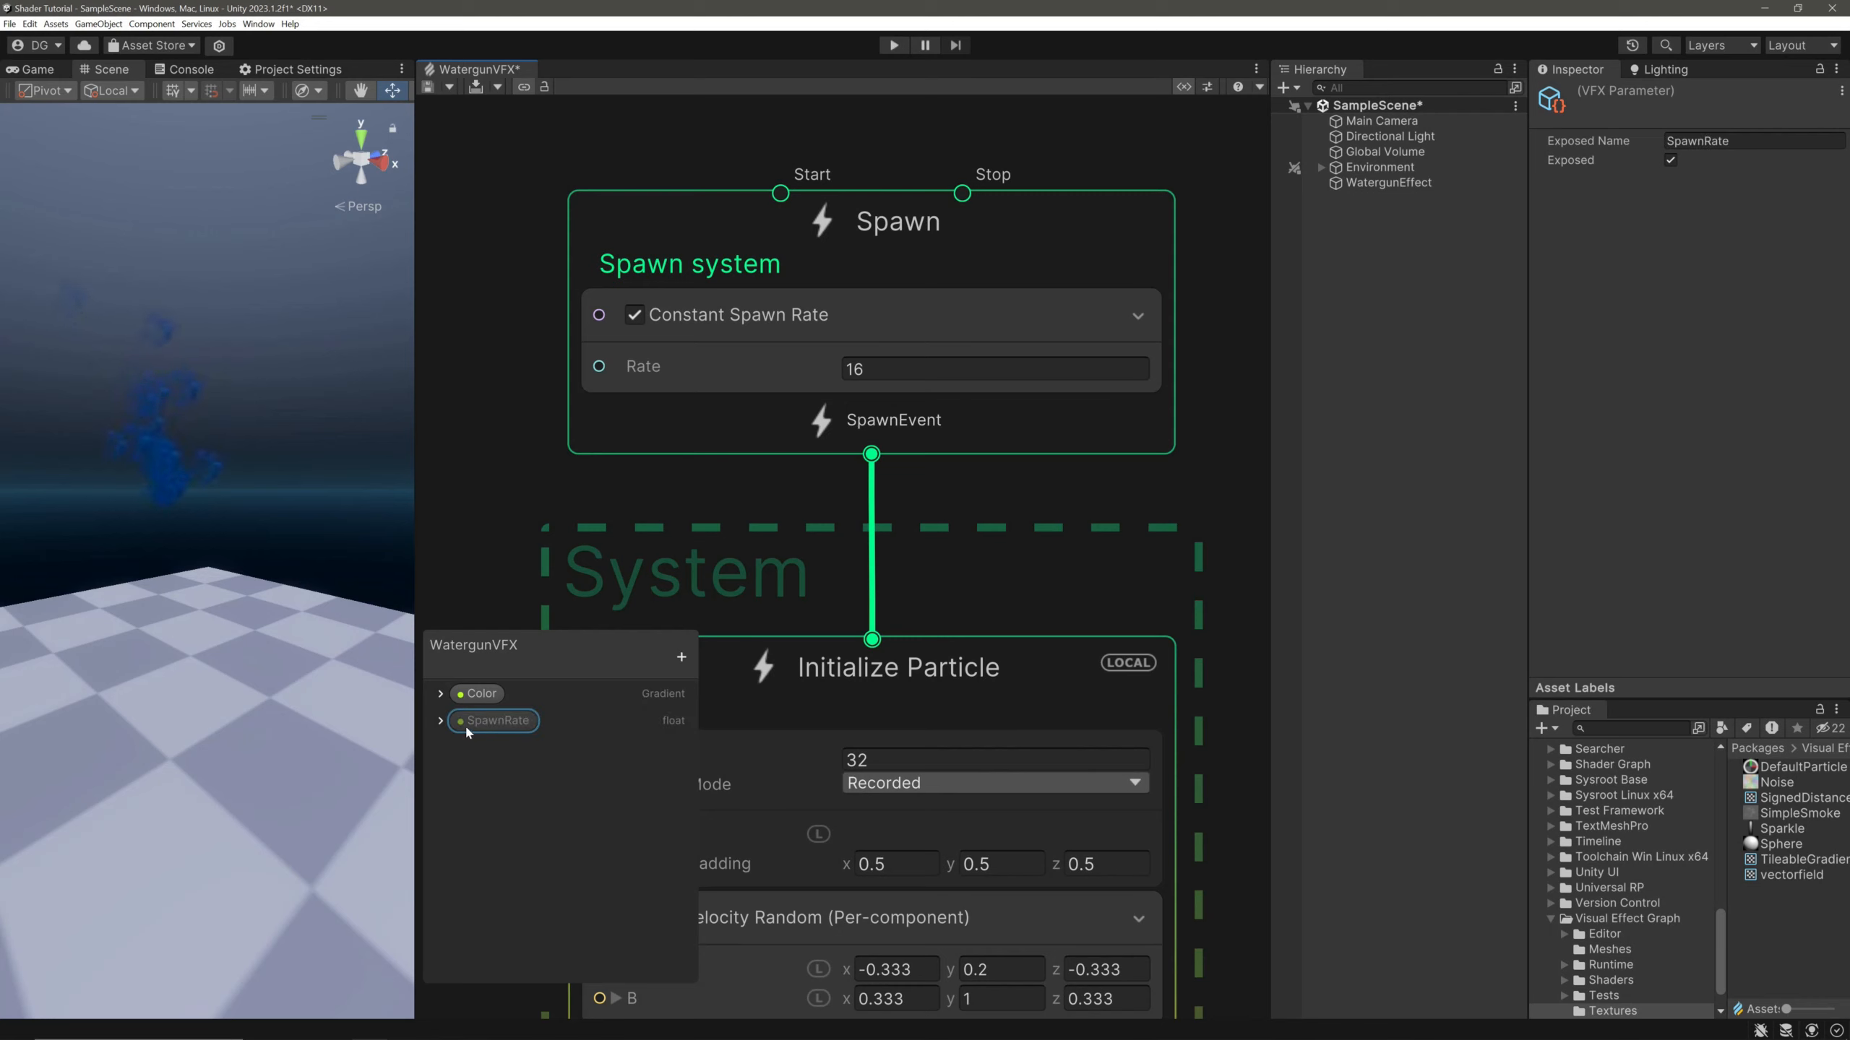
Set the SpawnRate value to 500 and connect the property to the Rate input of Constant Spawn Rate
click(440, 721)
click(562, 761)
text(500)
click(486, 731)
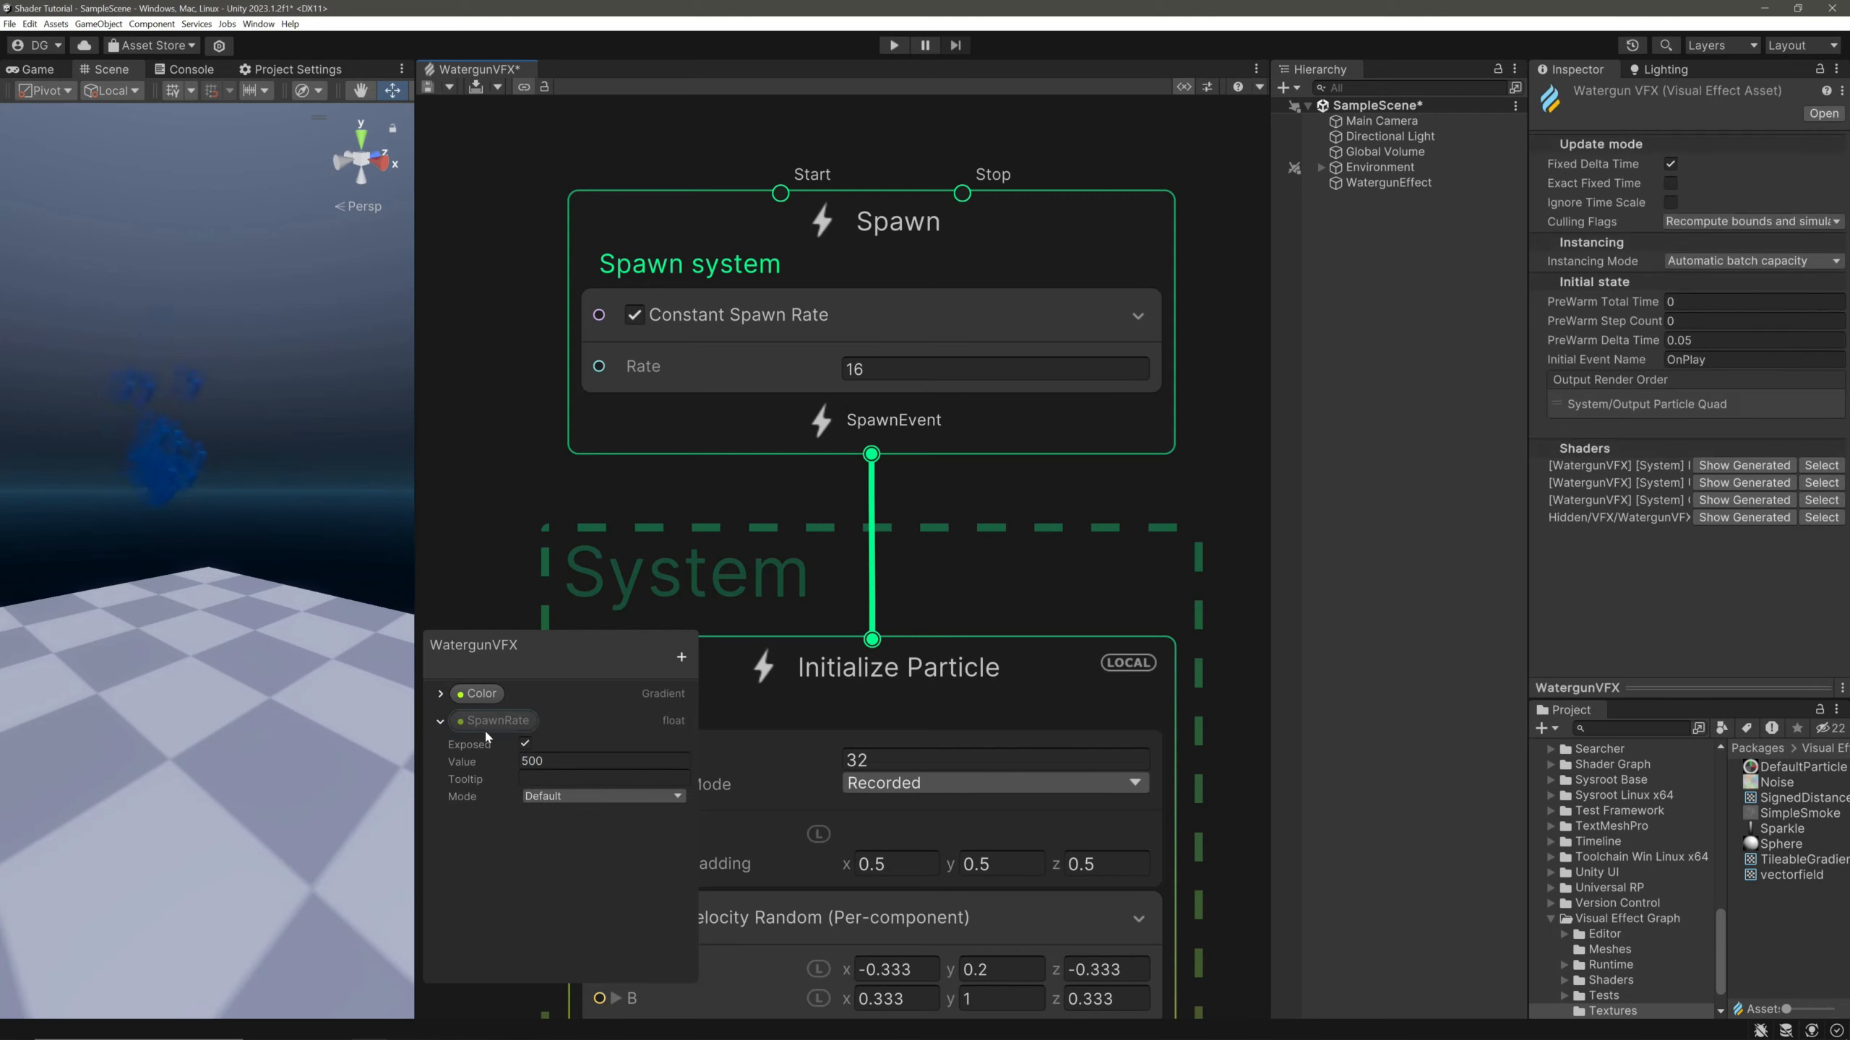
drag(485, 730, 598, 366)
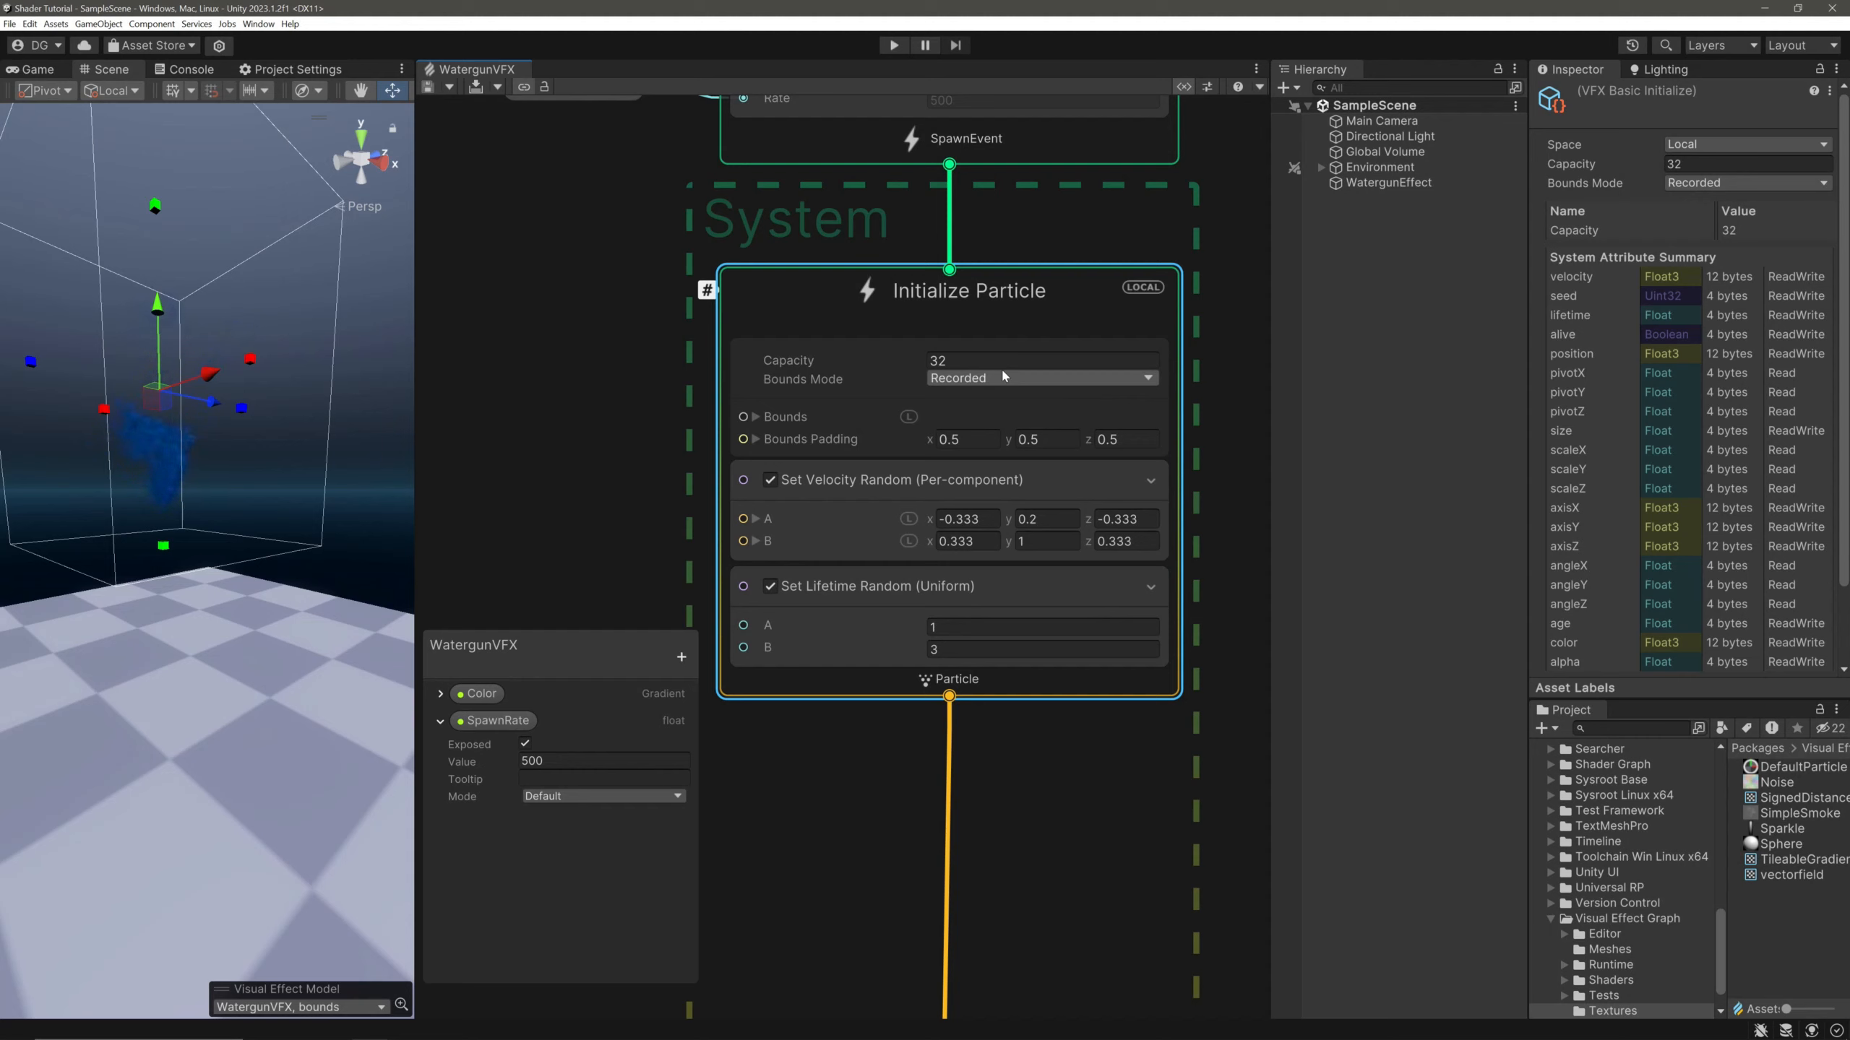
Set the Initialize Particle capacity to 15000
click(977, 364)
text(15000)
key(Return)
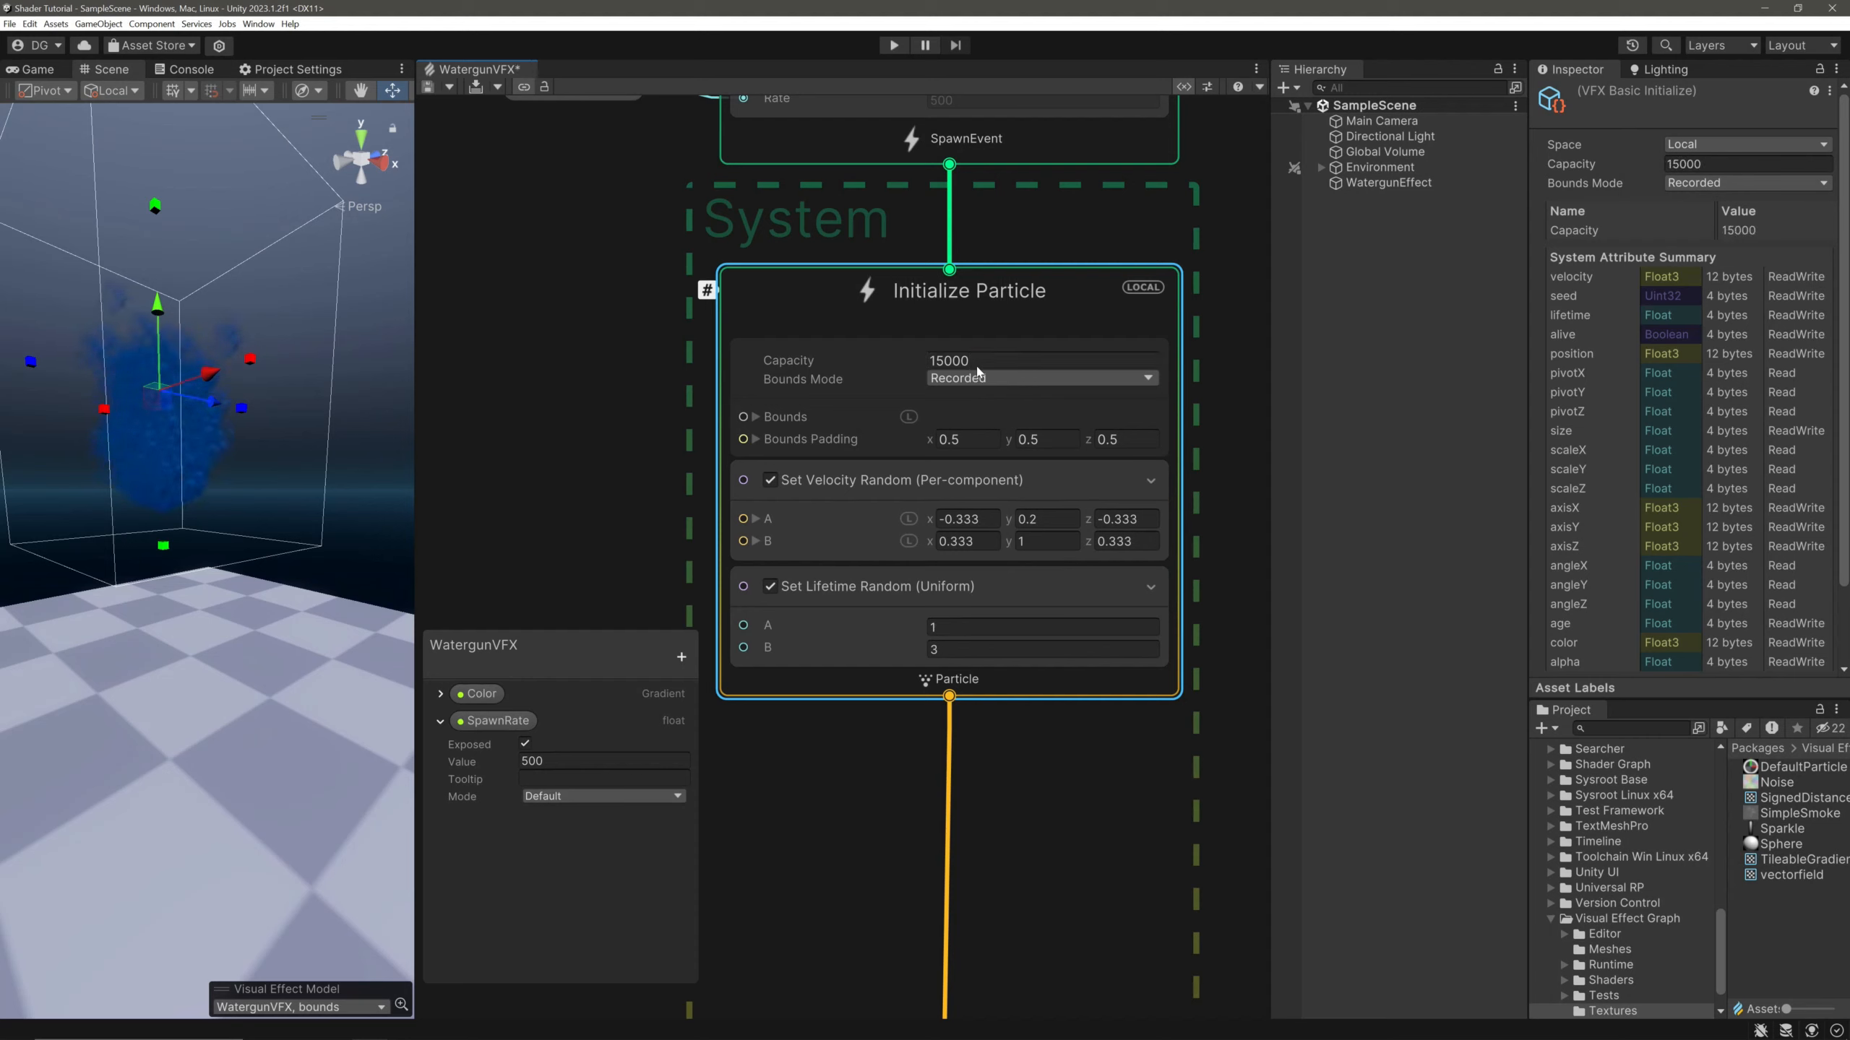
Set the Initialize Particle bounds mode to Automatic with a bounds padding of 0 on x, y and z
click(1001, 379)
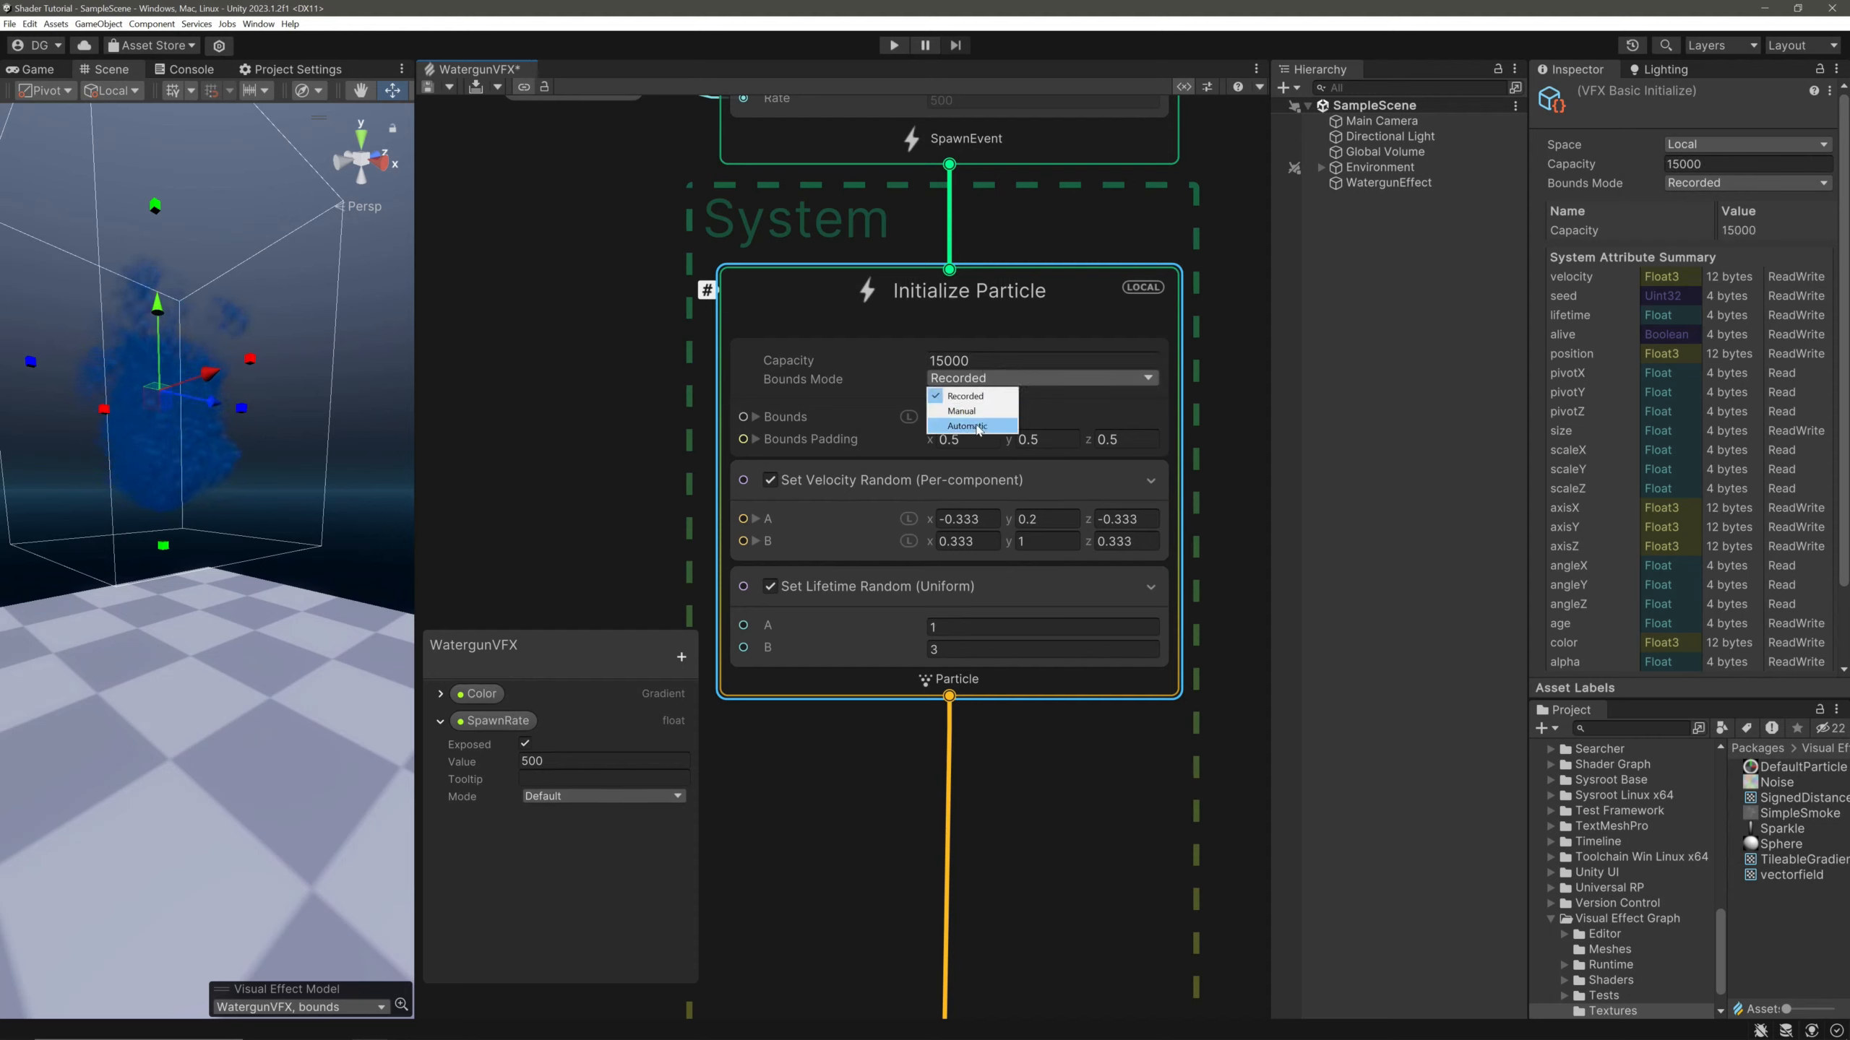
click(976, 428)
click(977, 416)
text(0)
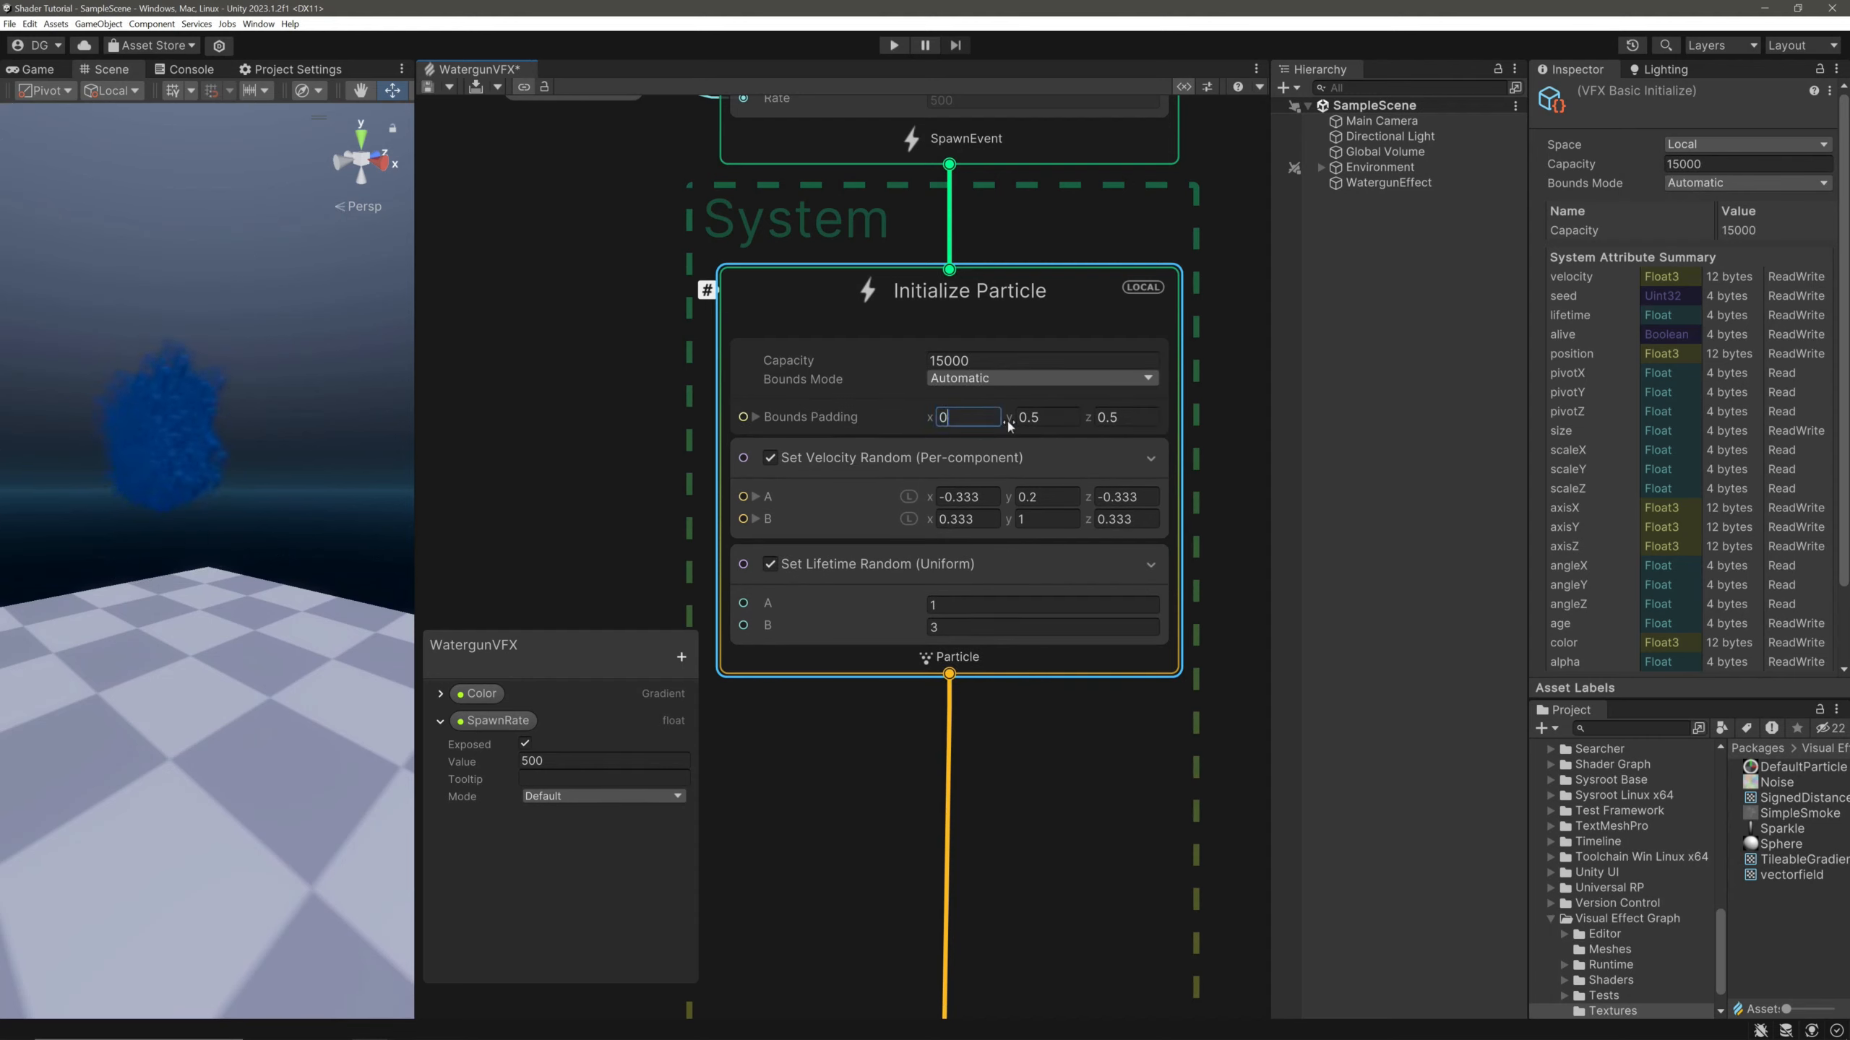
key(Tab)
text(0)
key(Tab)
text(0)
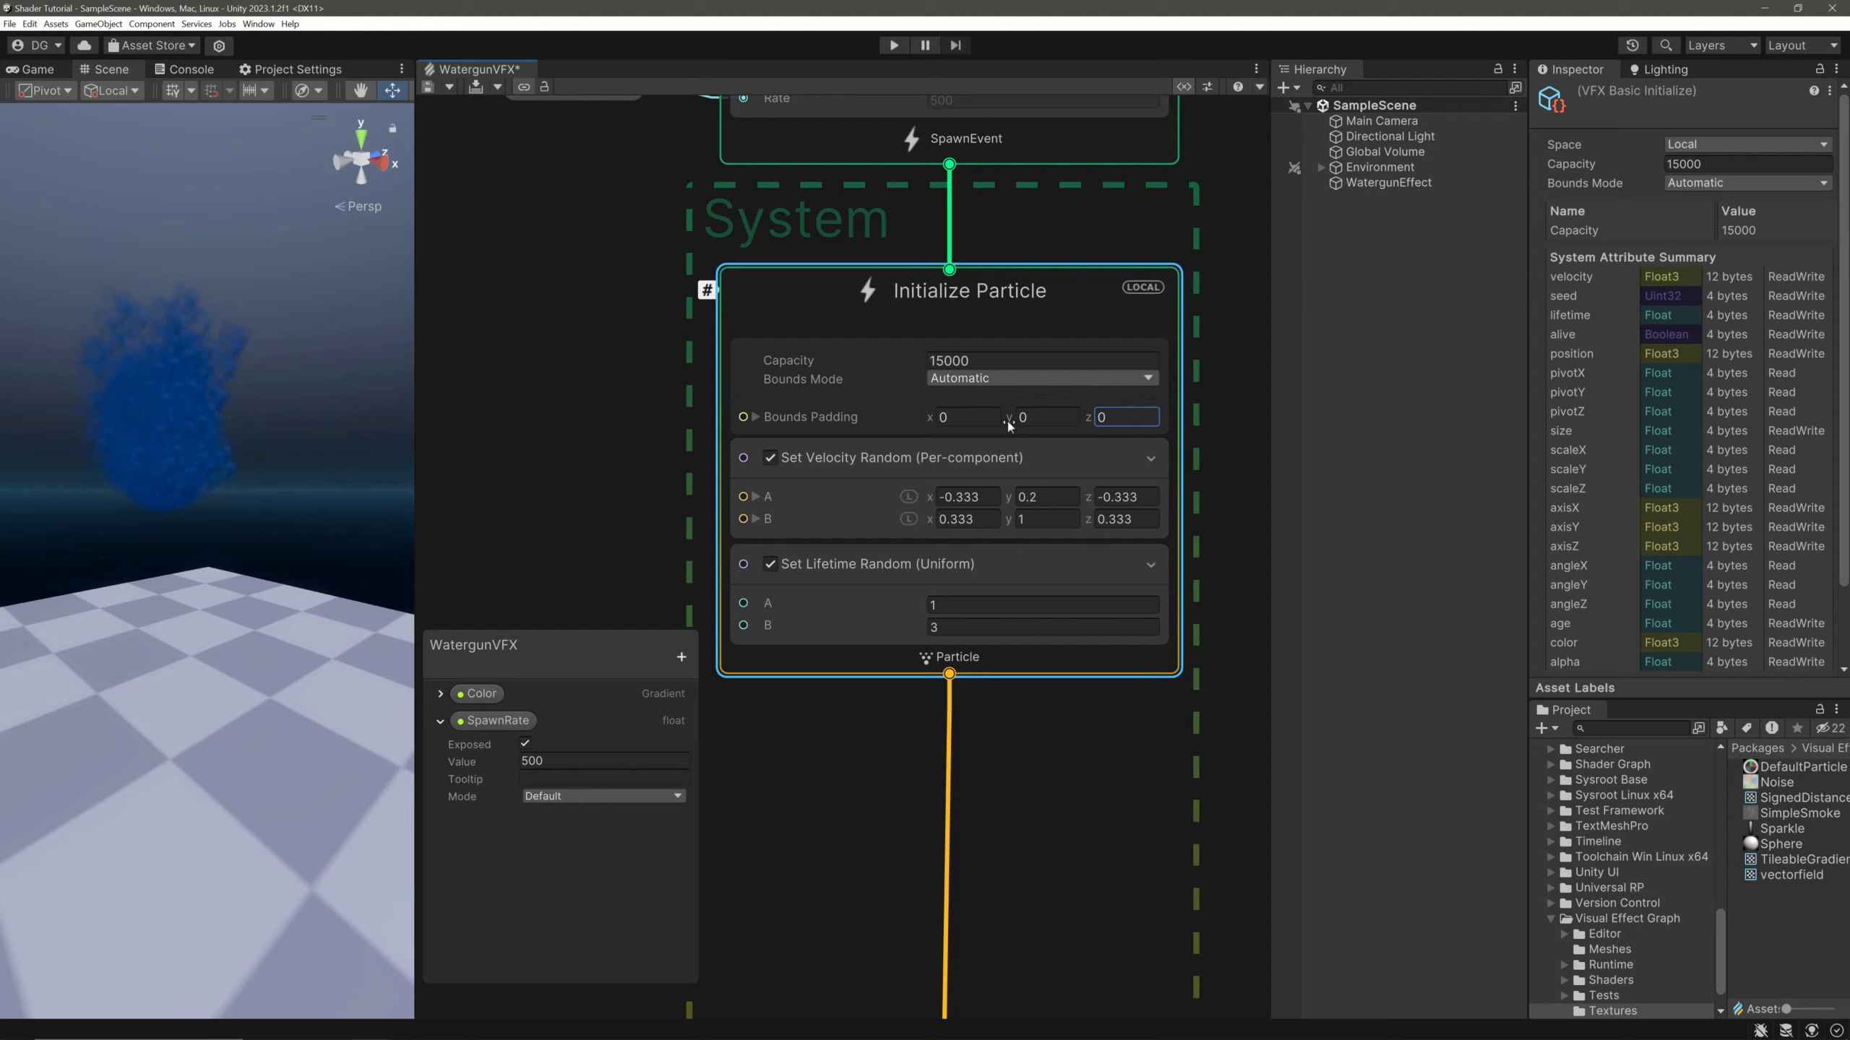
Set the random velocity range to -1 to 1 on x and 8 to 10 on z in Set Velocity Random
click(977, 497)
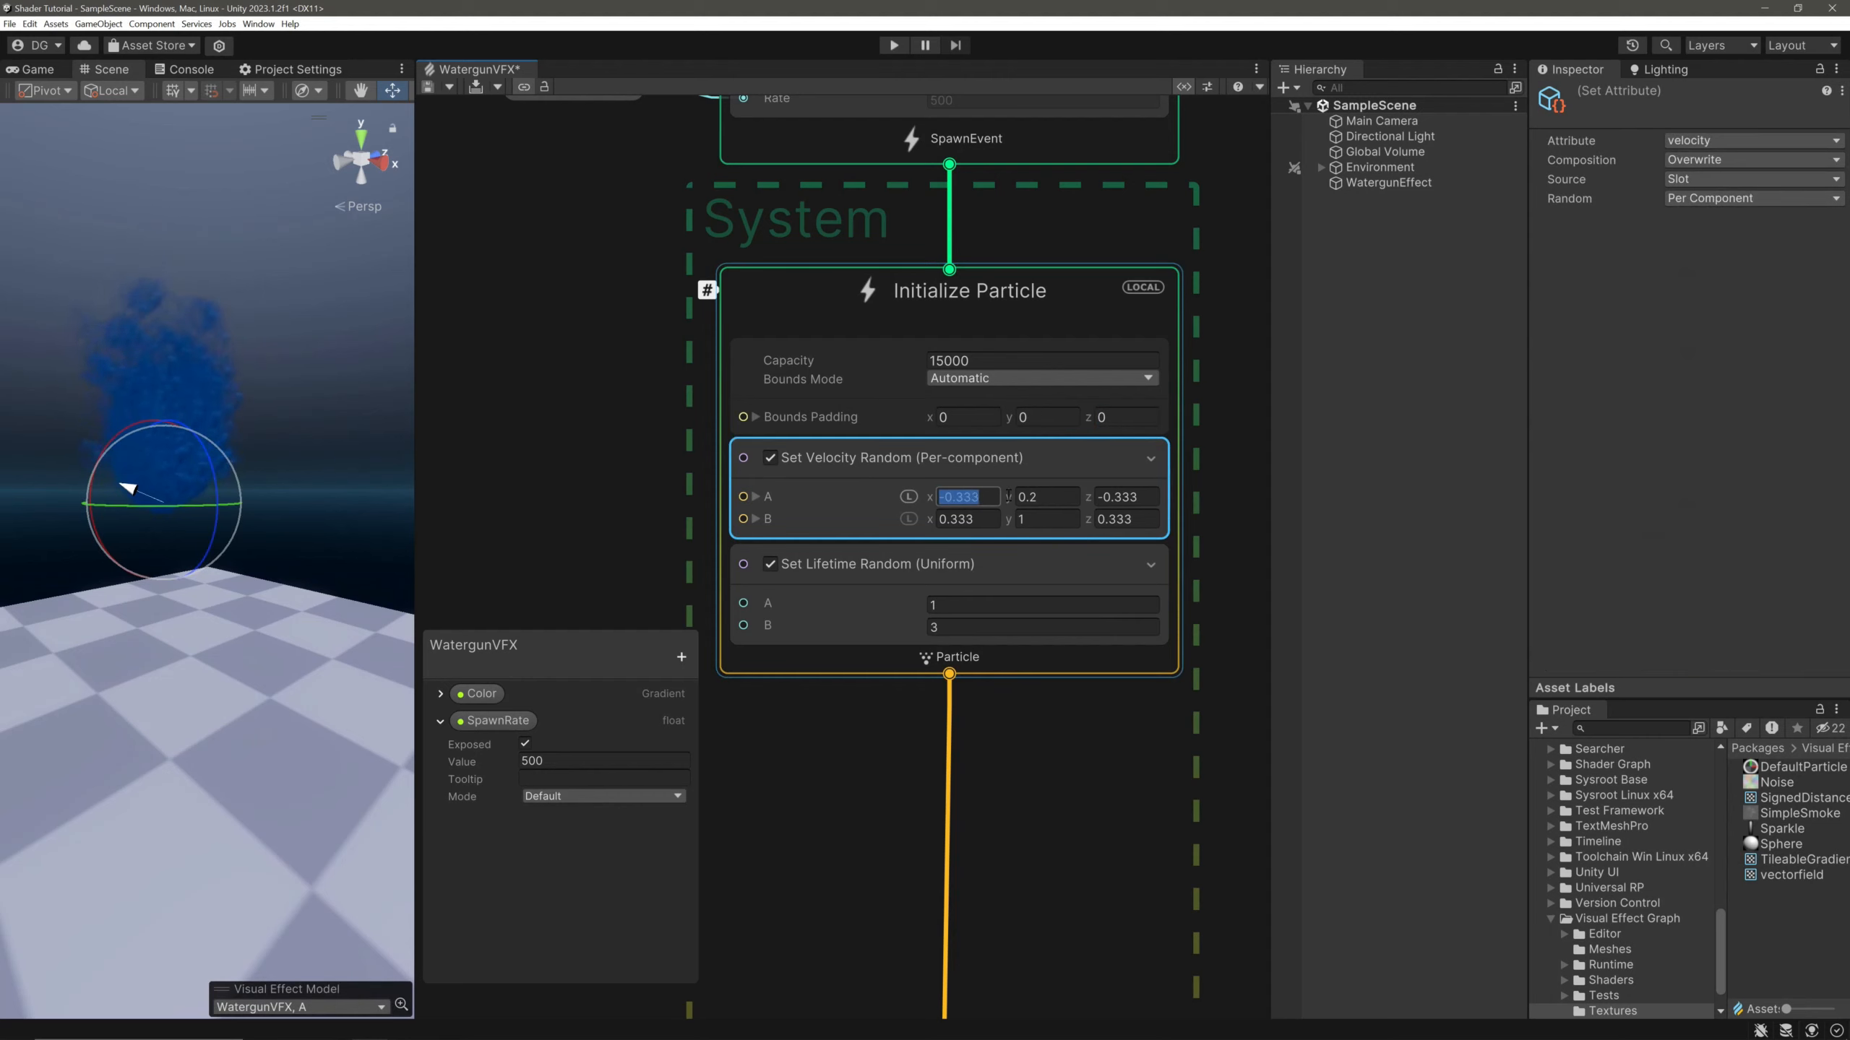
text(-1)
click(984, 521)
text(1)
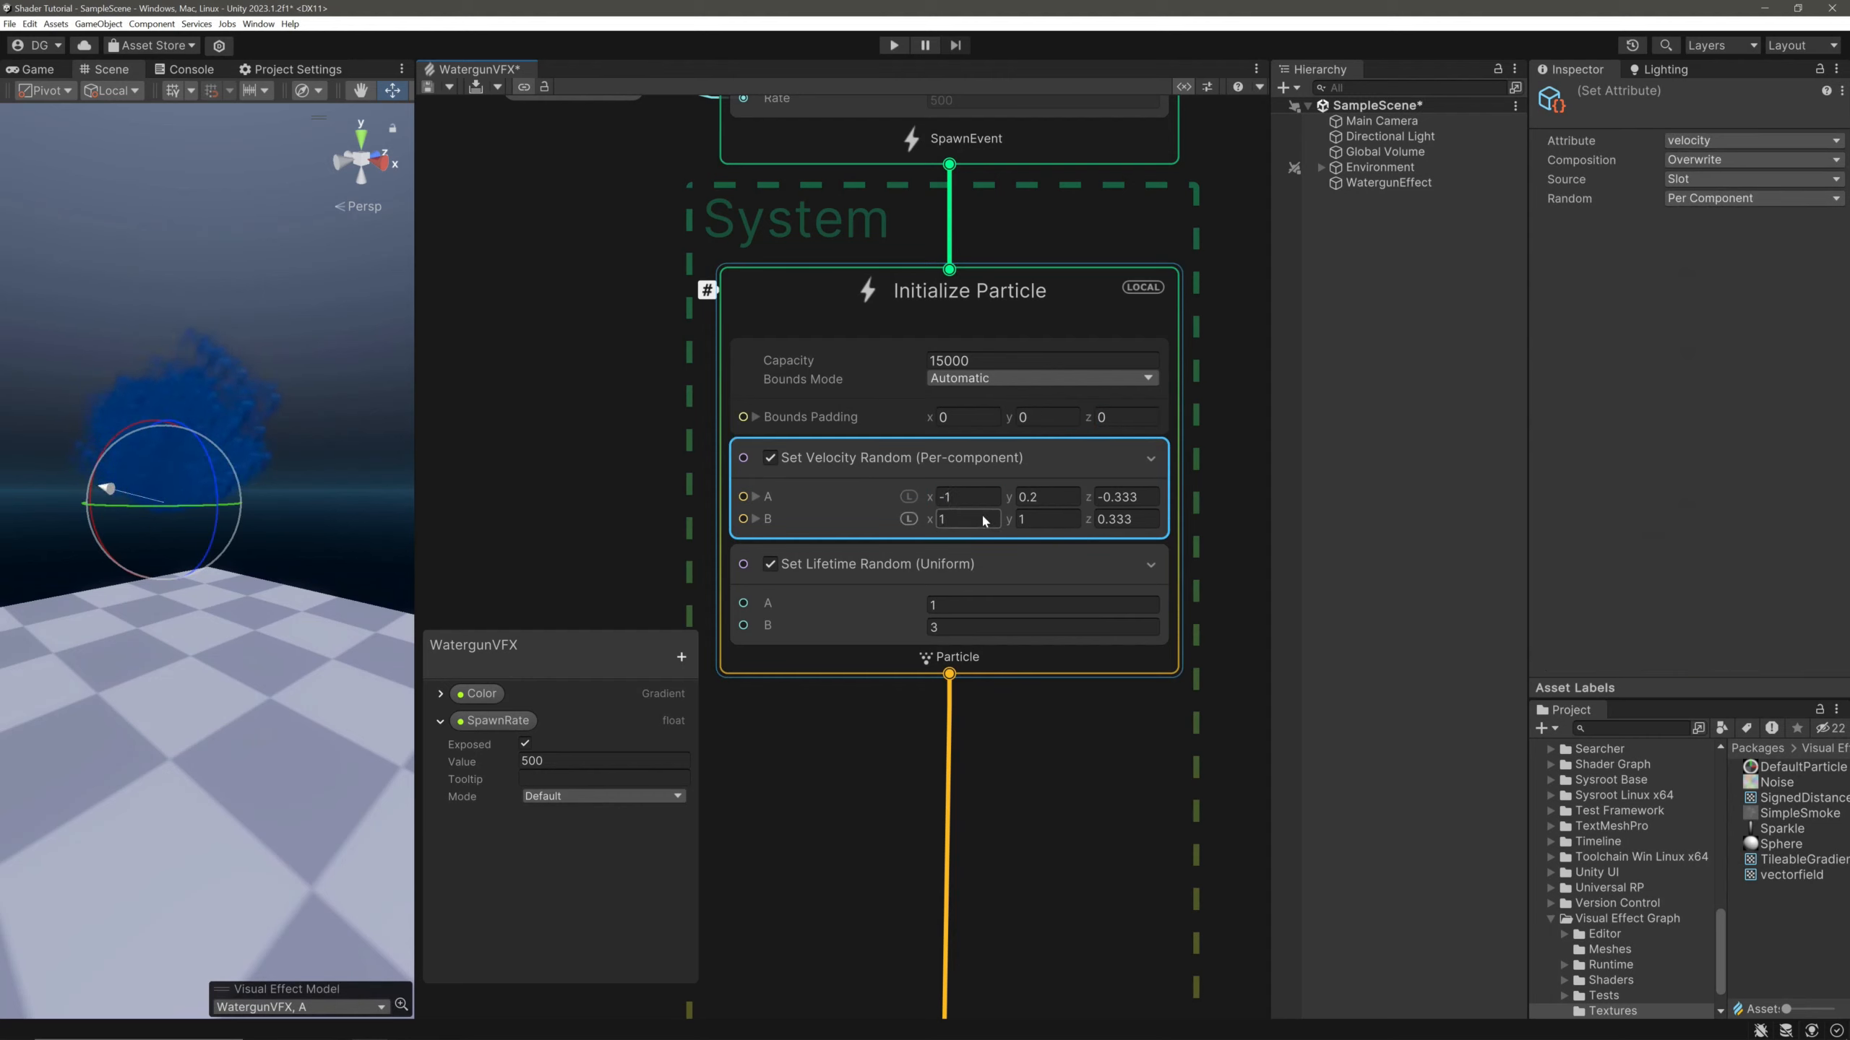
click(1135, 501)
text(8)
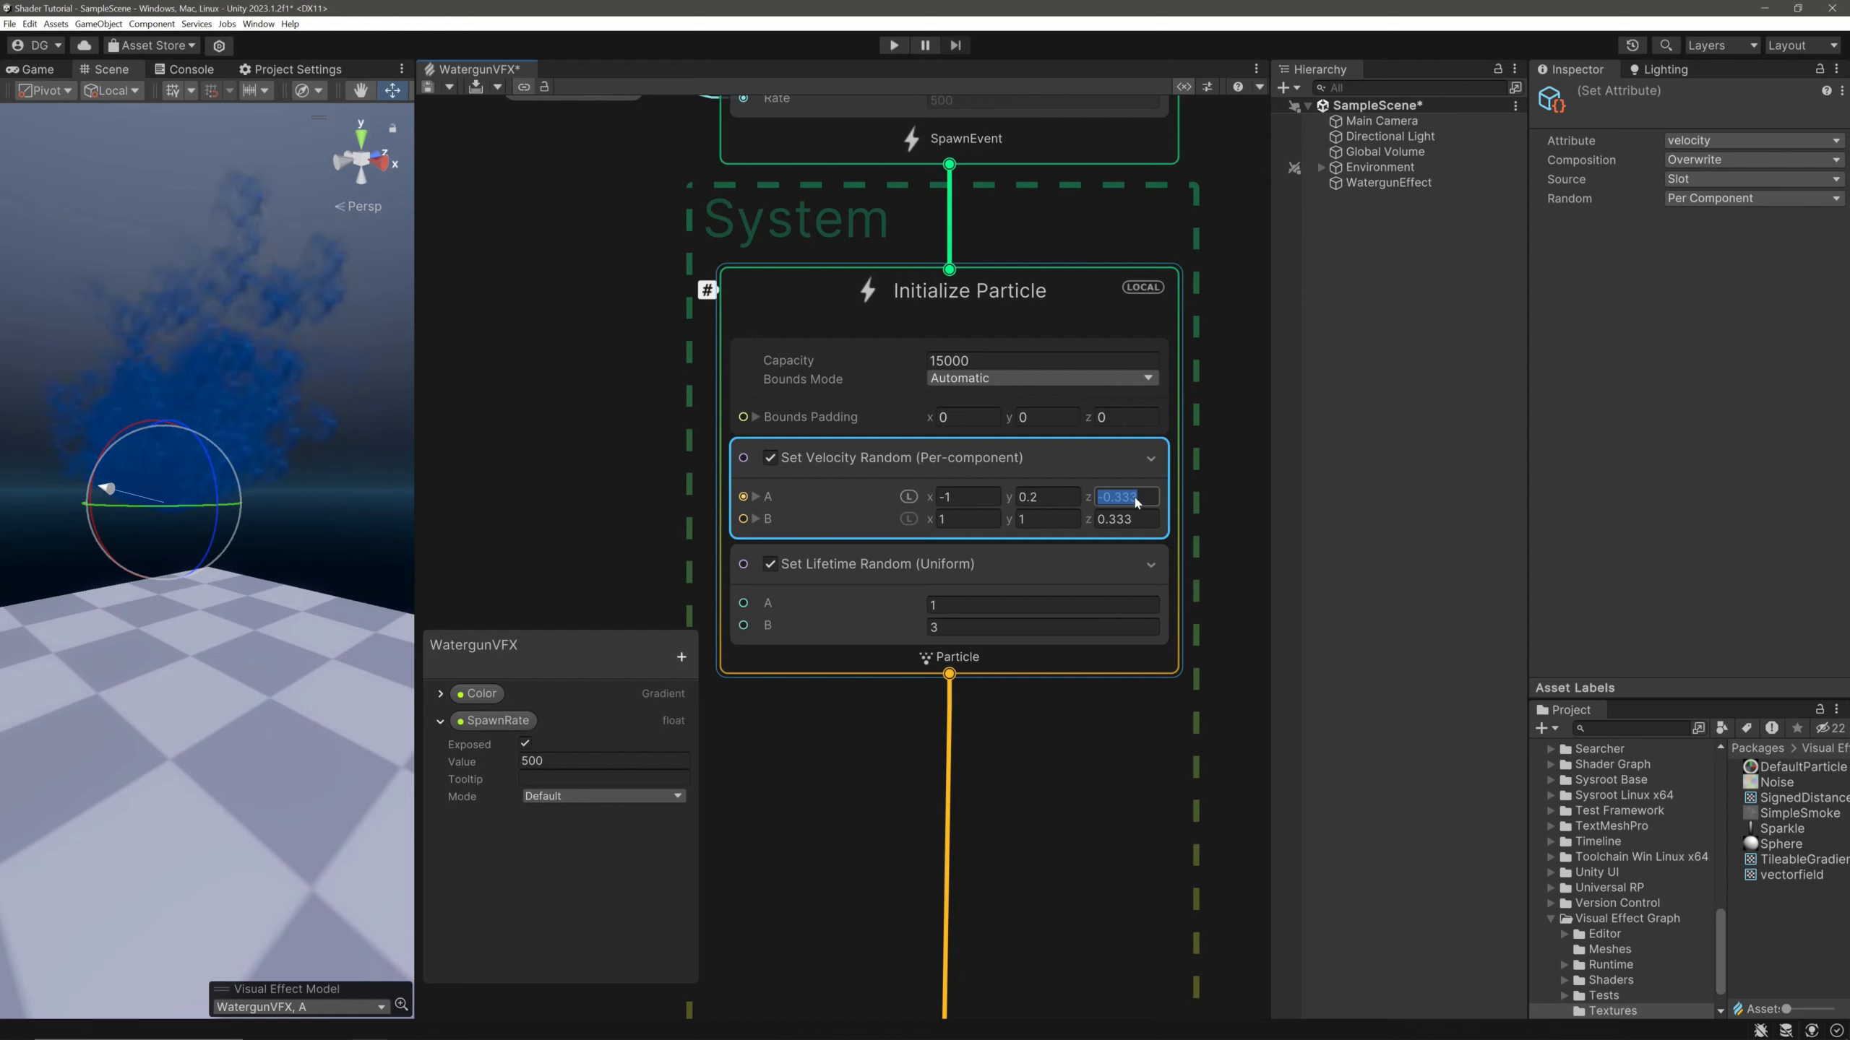
click(1125, 519)
text(10)
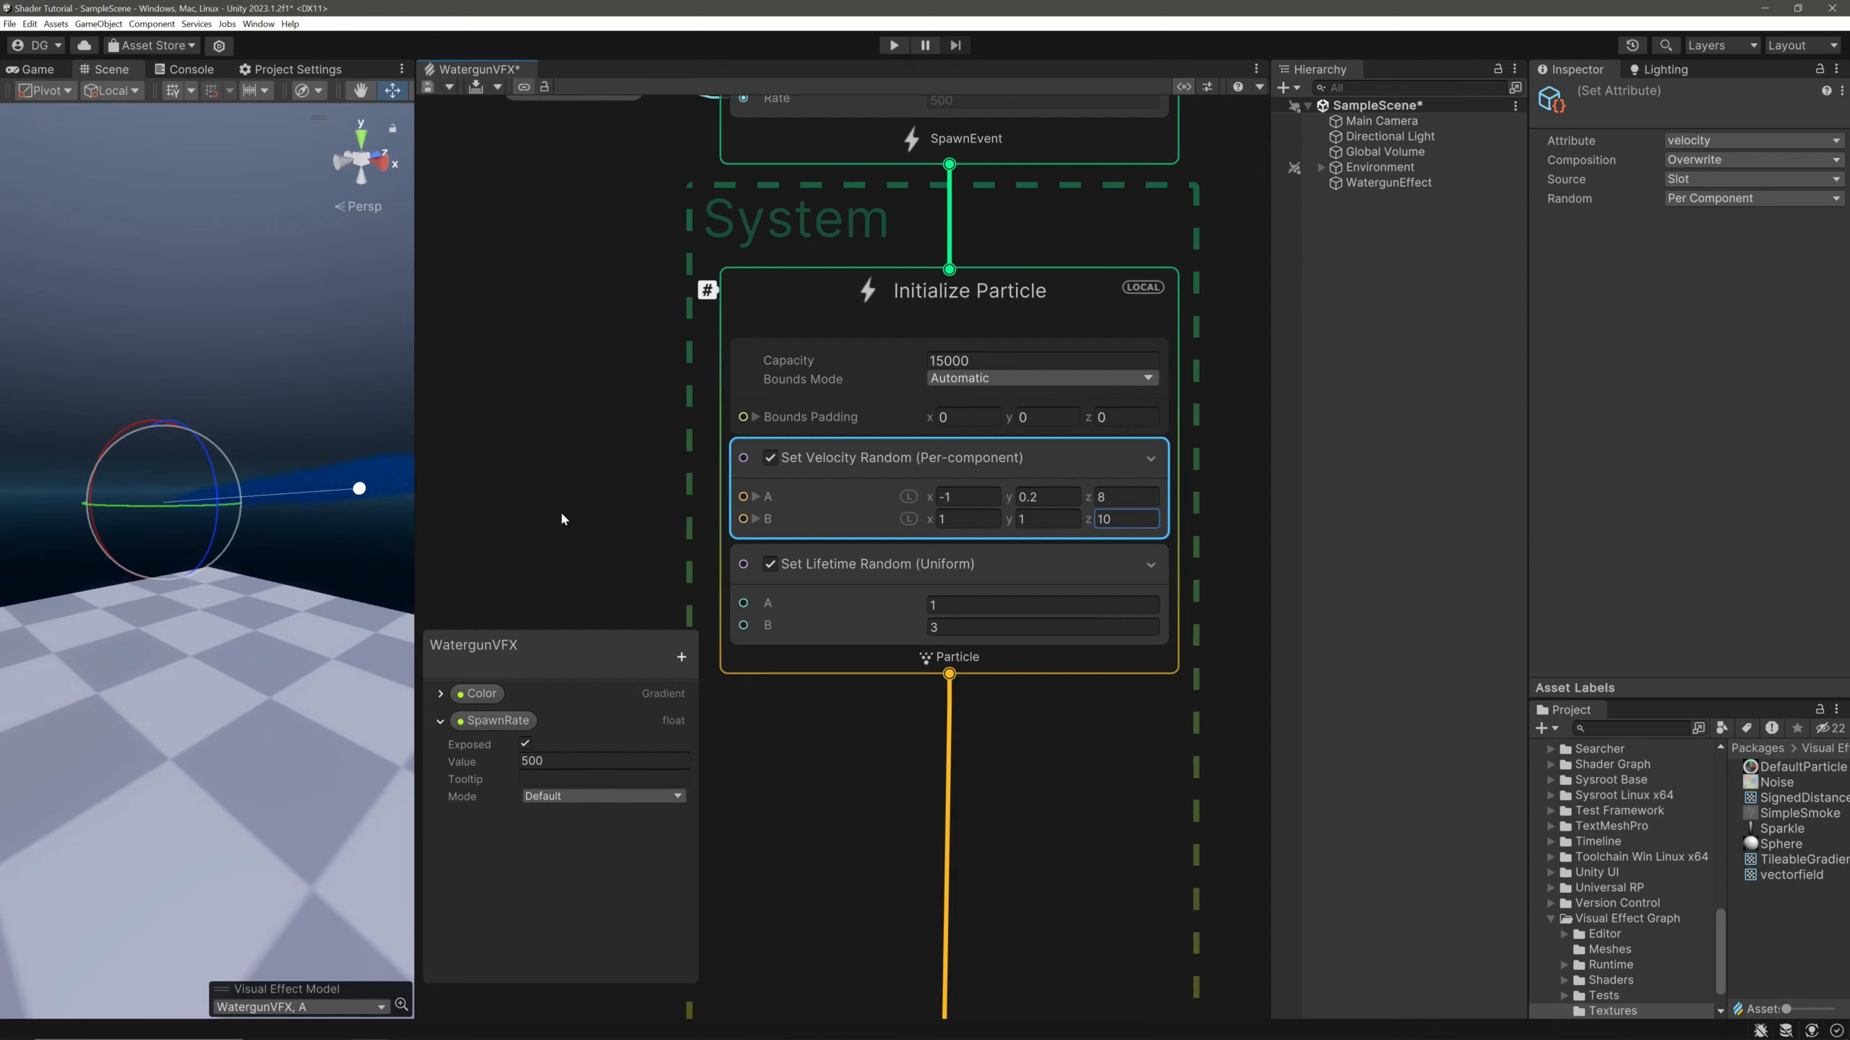
Add a Total Time (VFX) node in the empty graph area beside Initialize Particle
middle_drag(495, 512, 817, 415)
click(486, 365)
key(space)
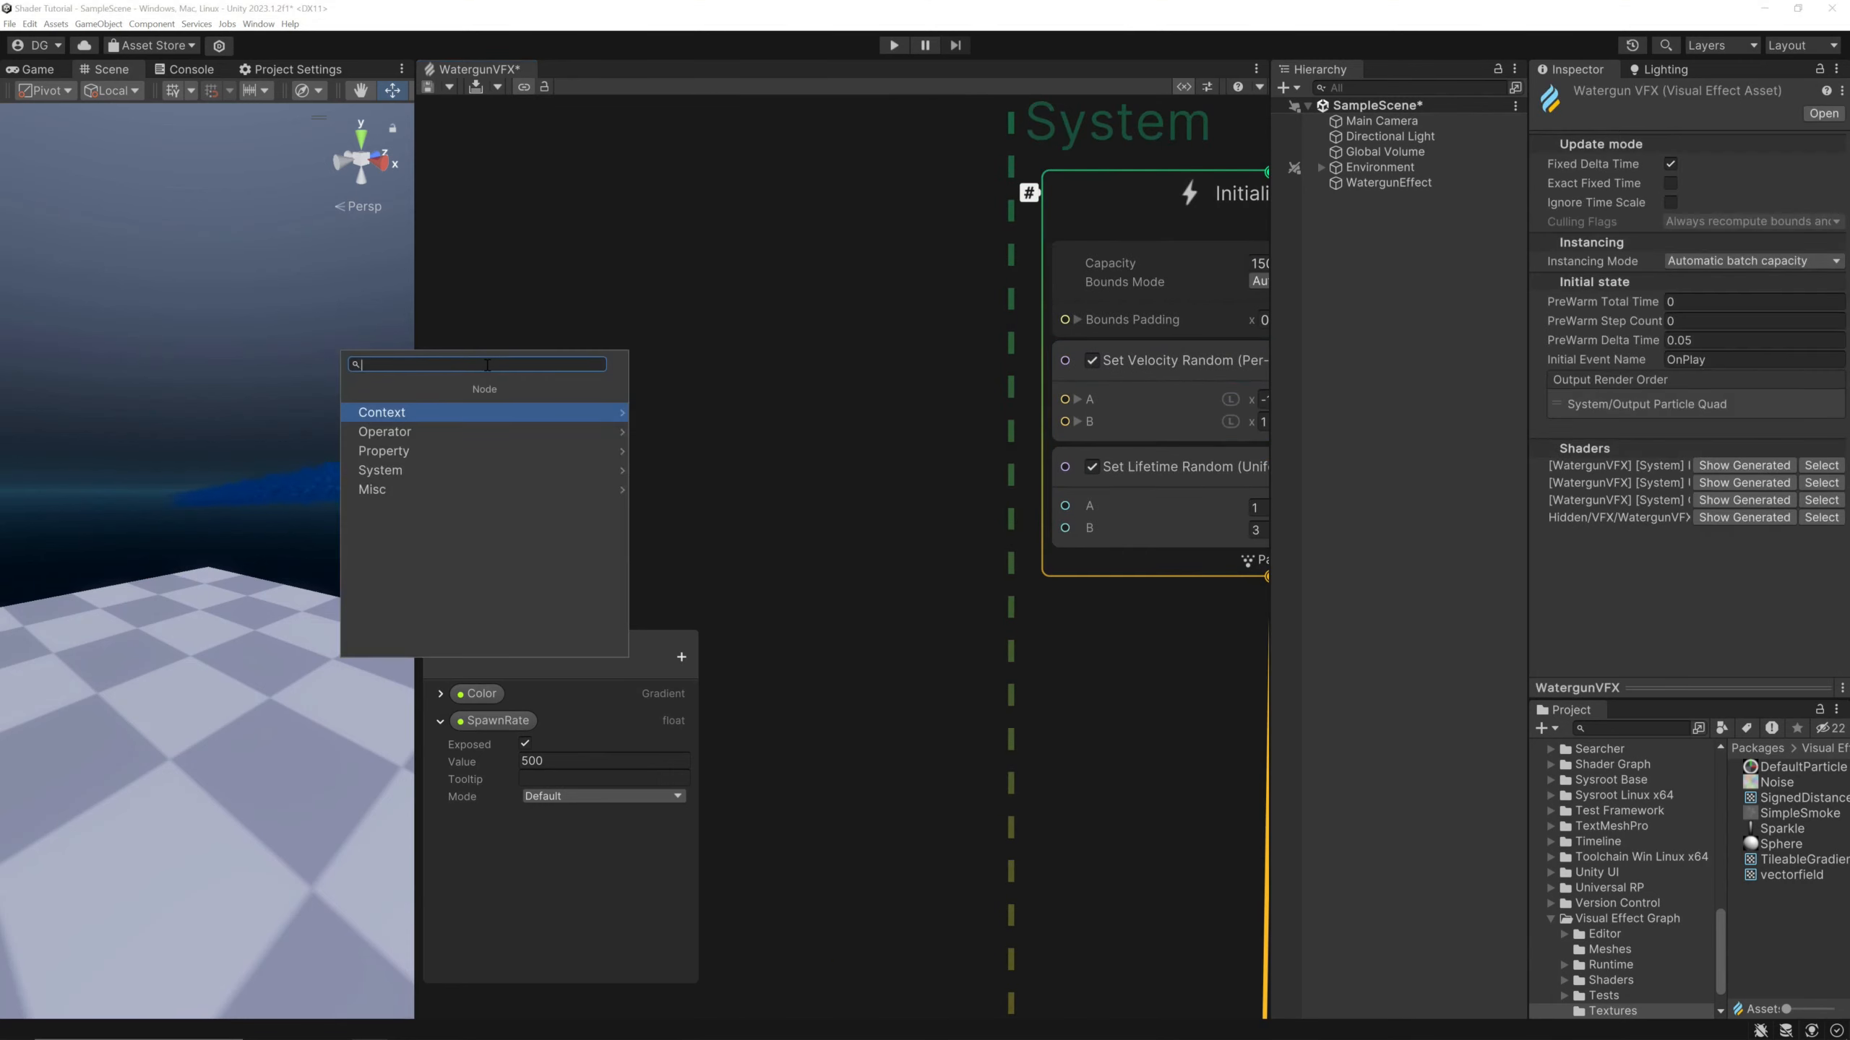
text(total time)
key(Return)
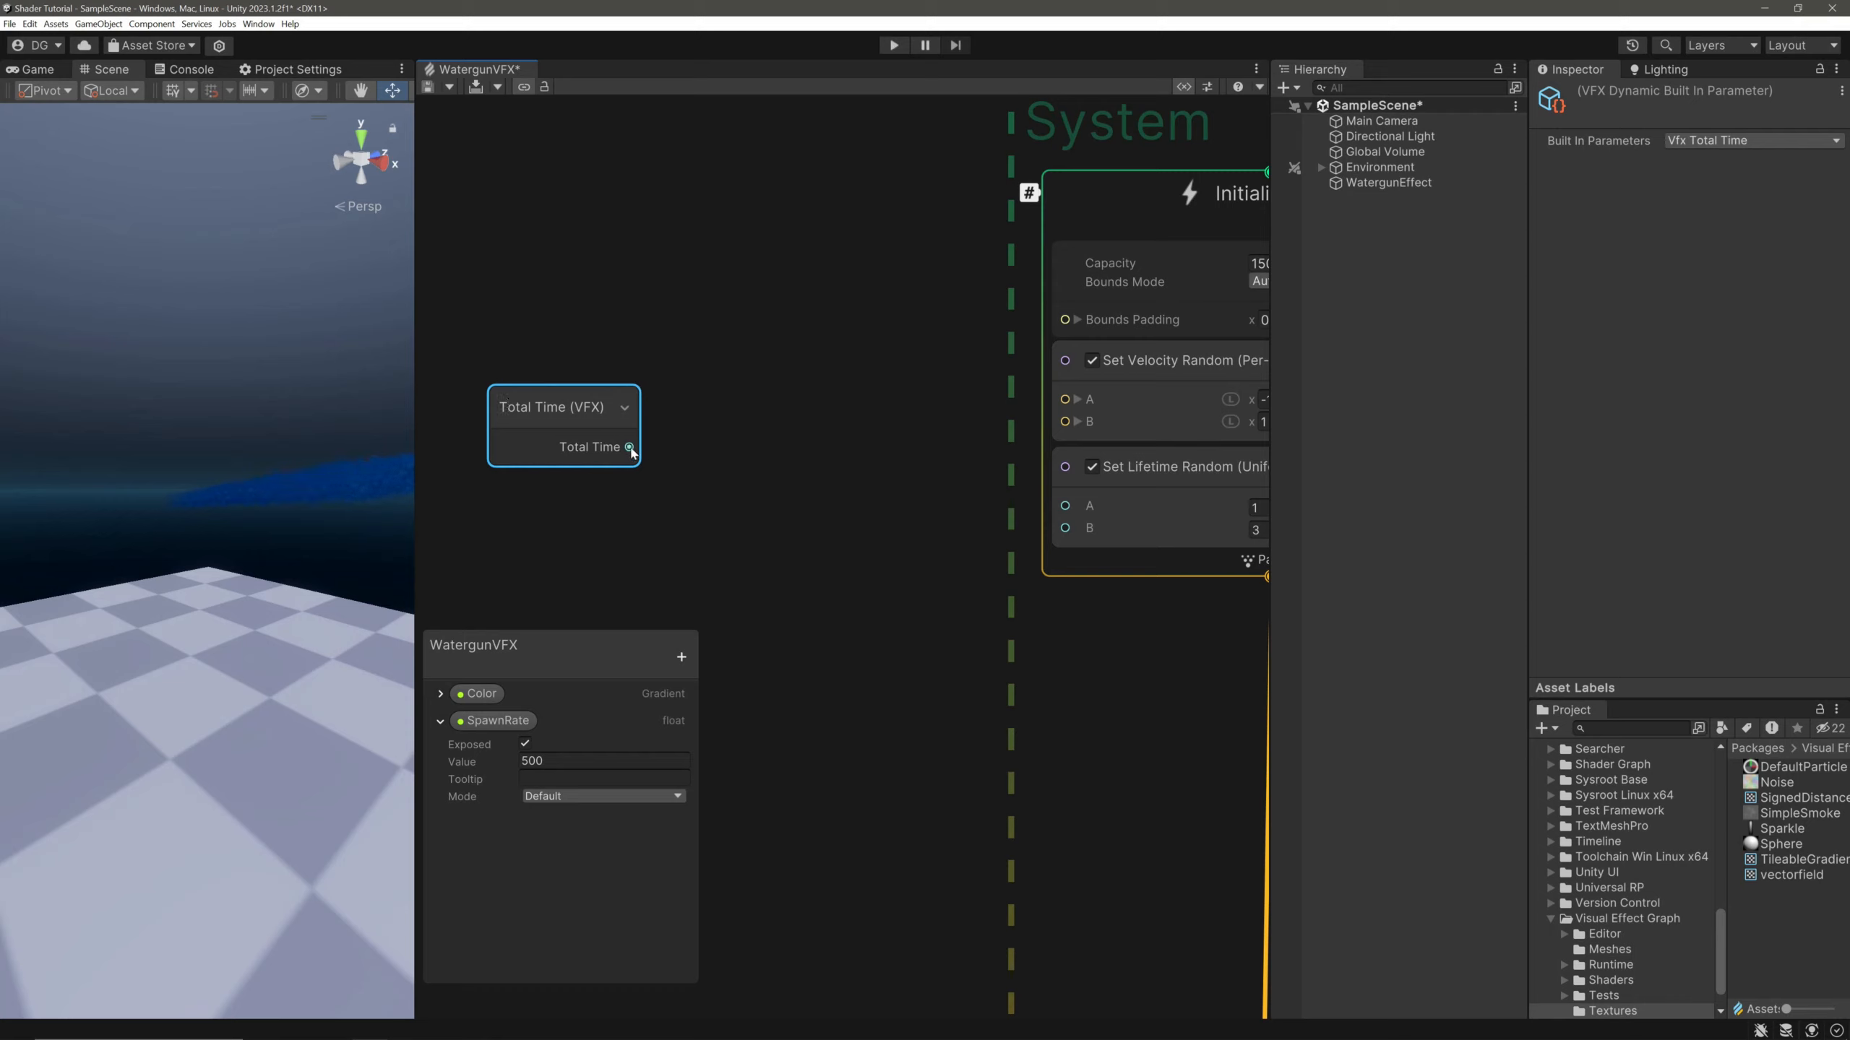
Add a Sine Wave node fed by the Total Time output and place it next to the Total Time node
drag(757, 422, 754, 394)
text(s)
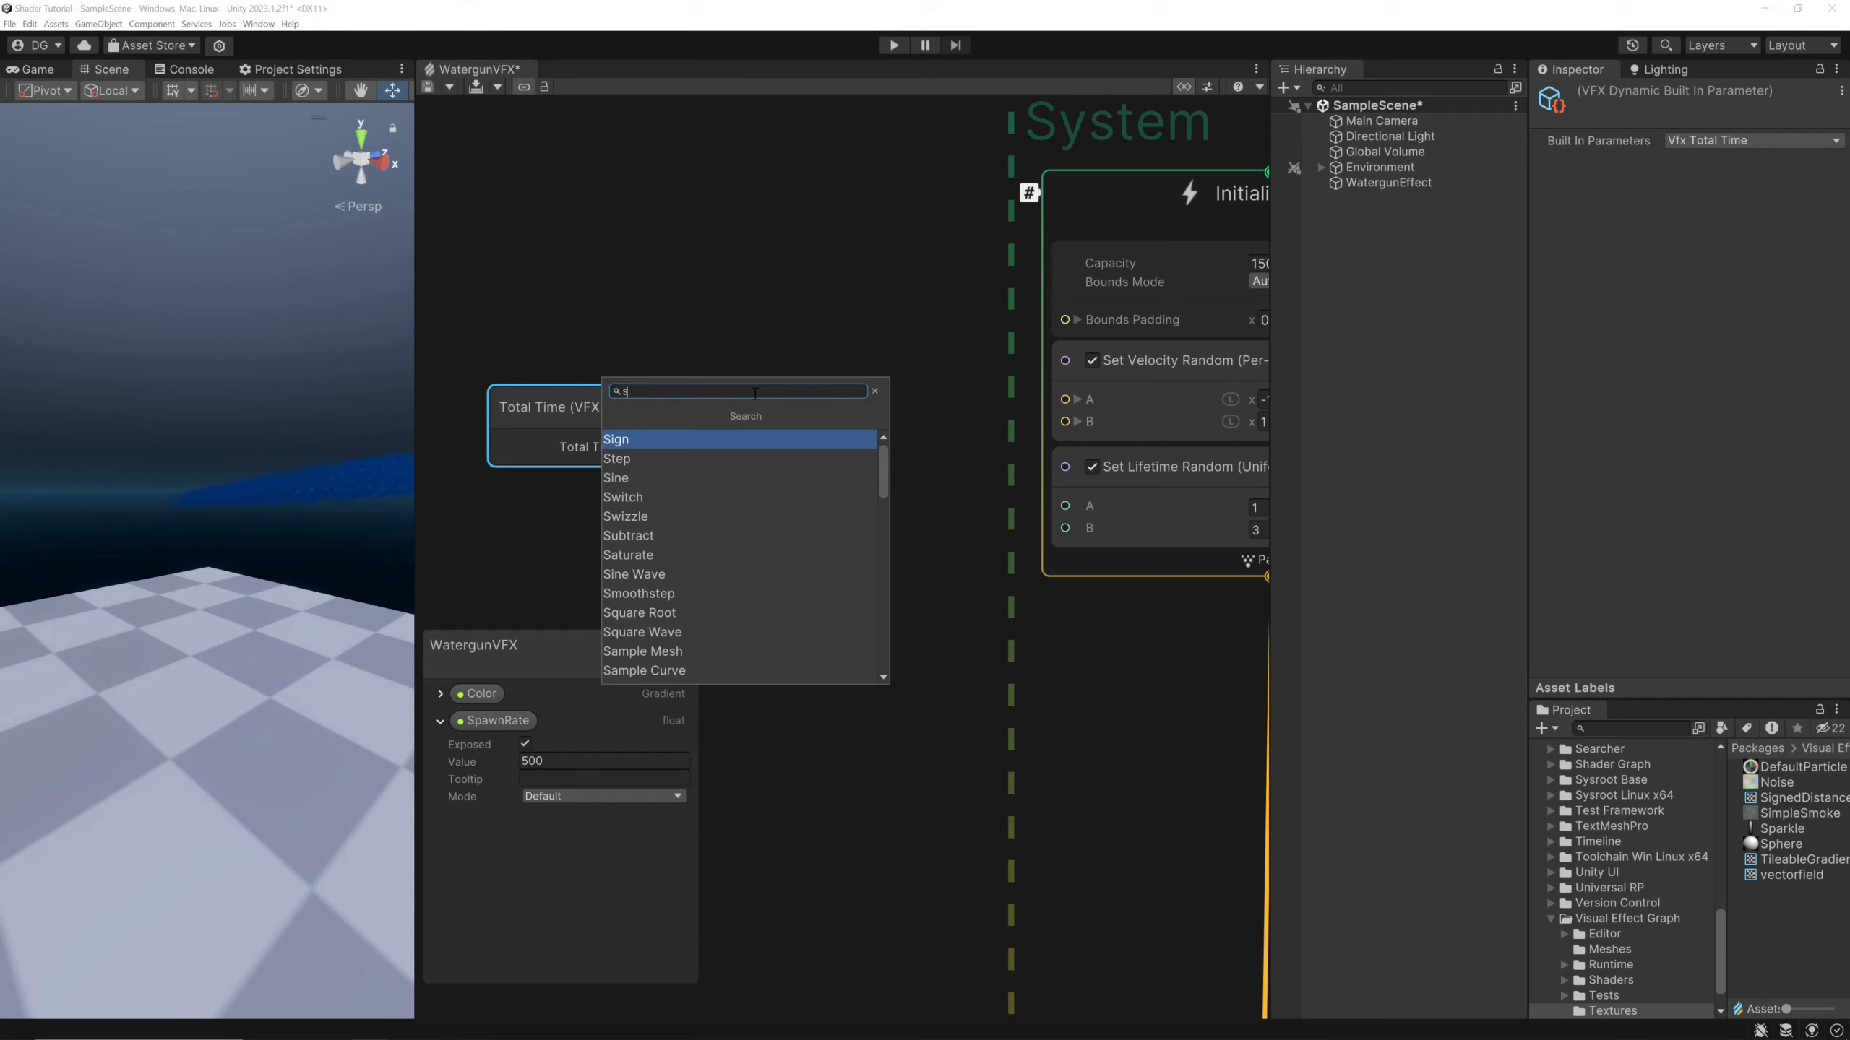
text(ine)
click(757, 458)
drag(831, 373, 736, 445)
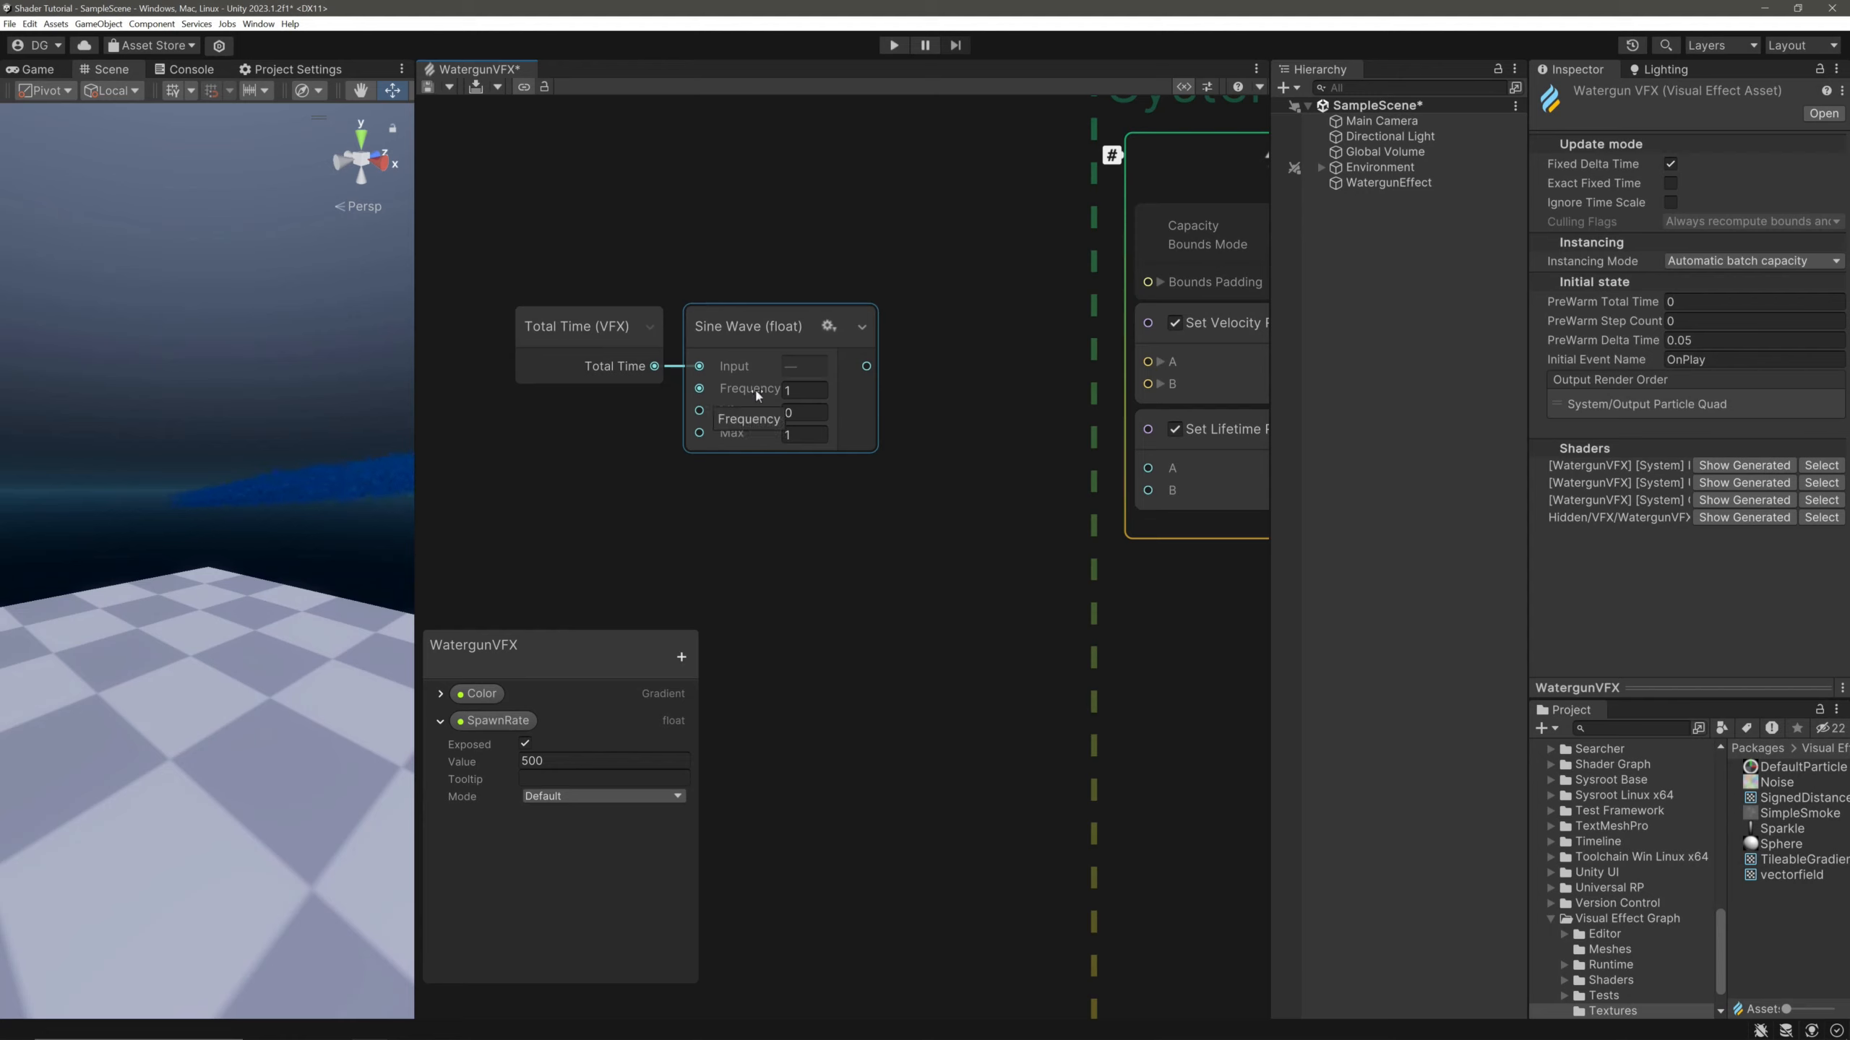
Create a float property named Frequency and open its value for editing
click(441, 721)
click(681, 658)
click(718, 280)
text(Frequence)
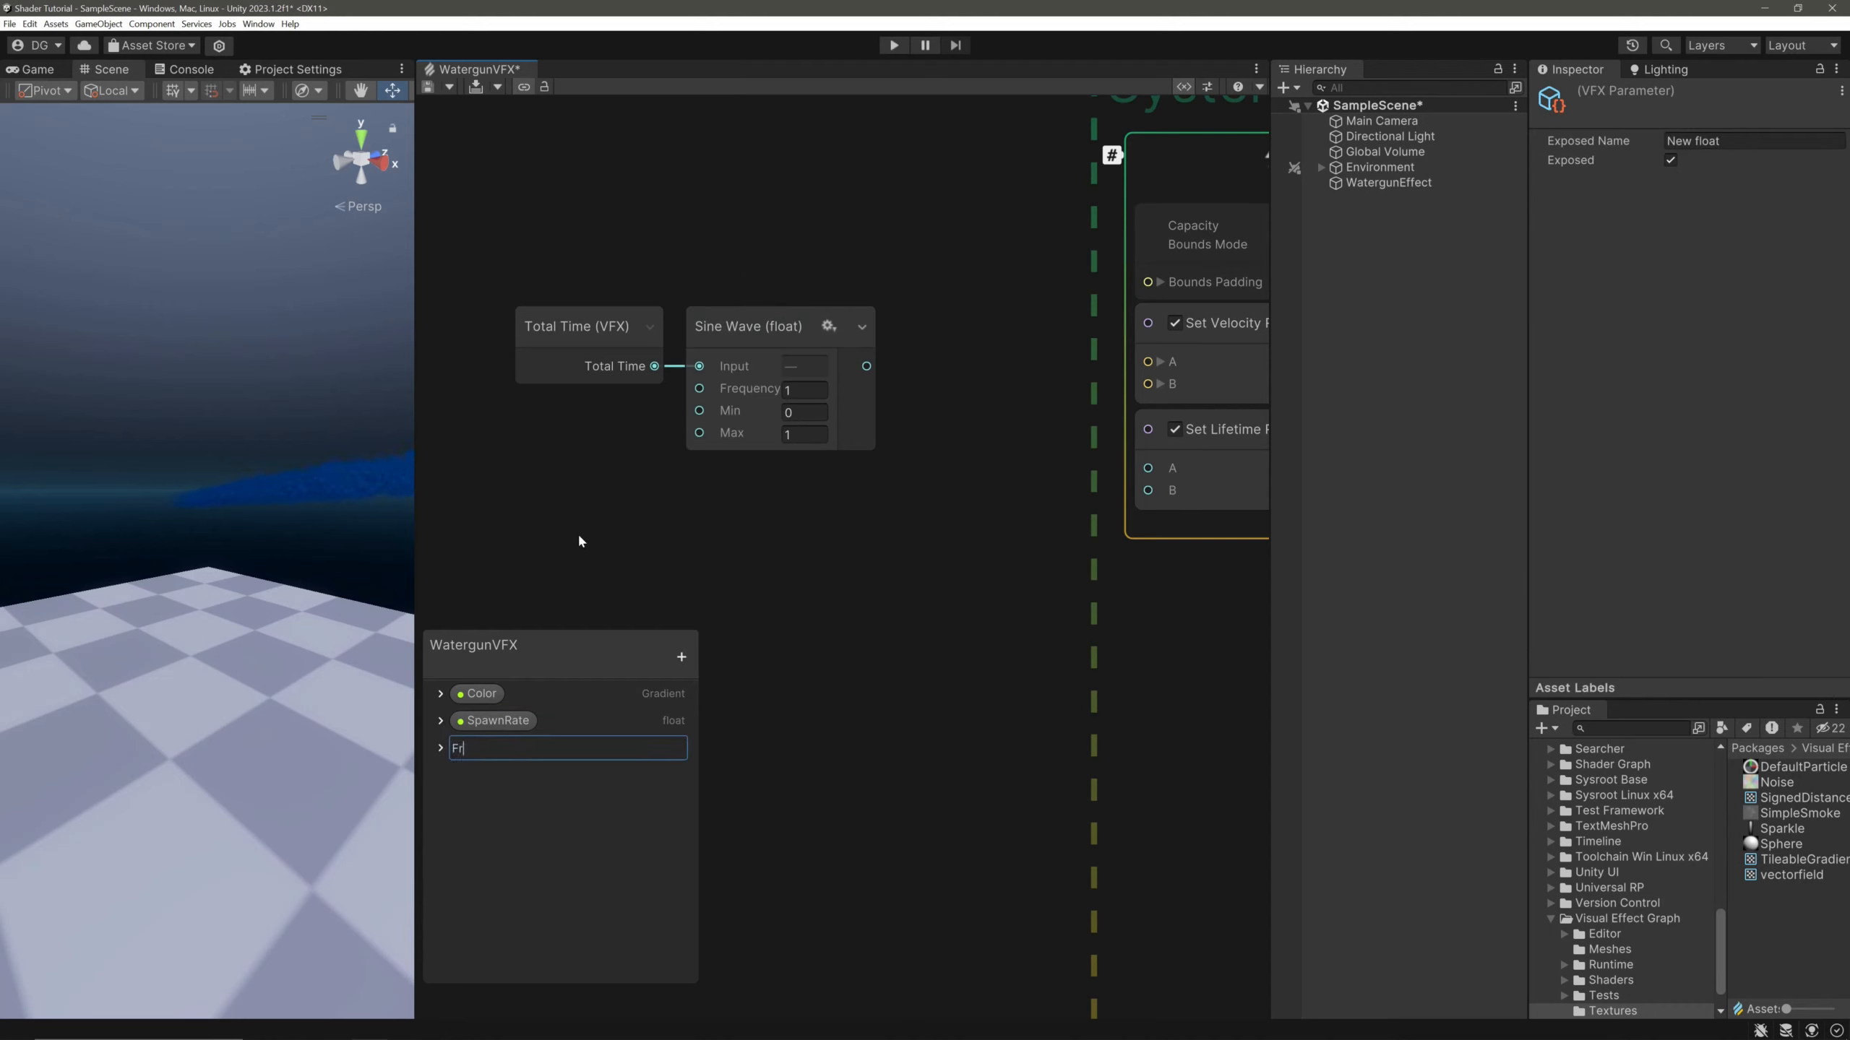
key(BackSpace)
text(y)
key(Return)
click(601, 784)
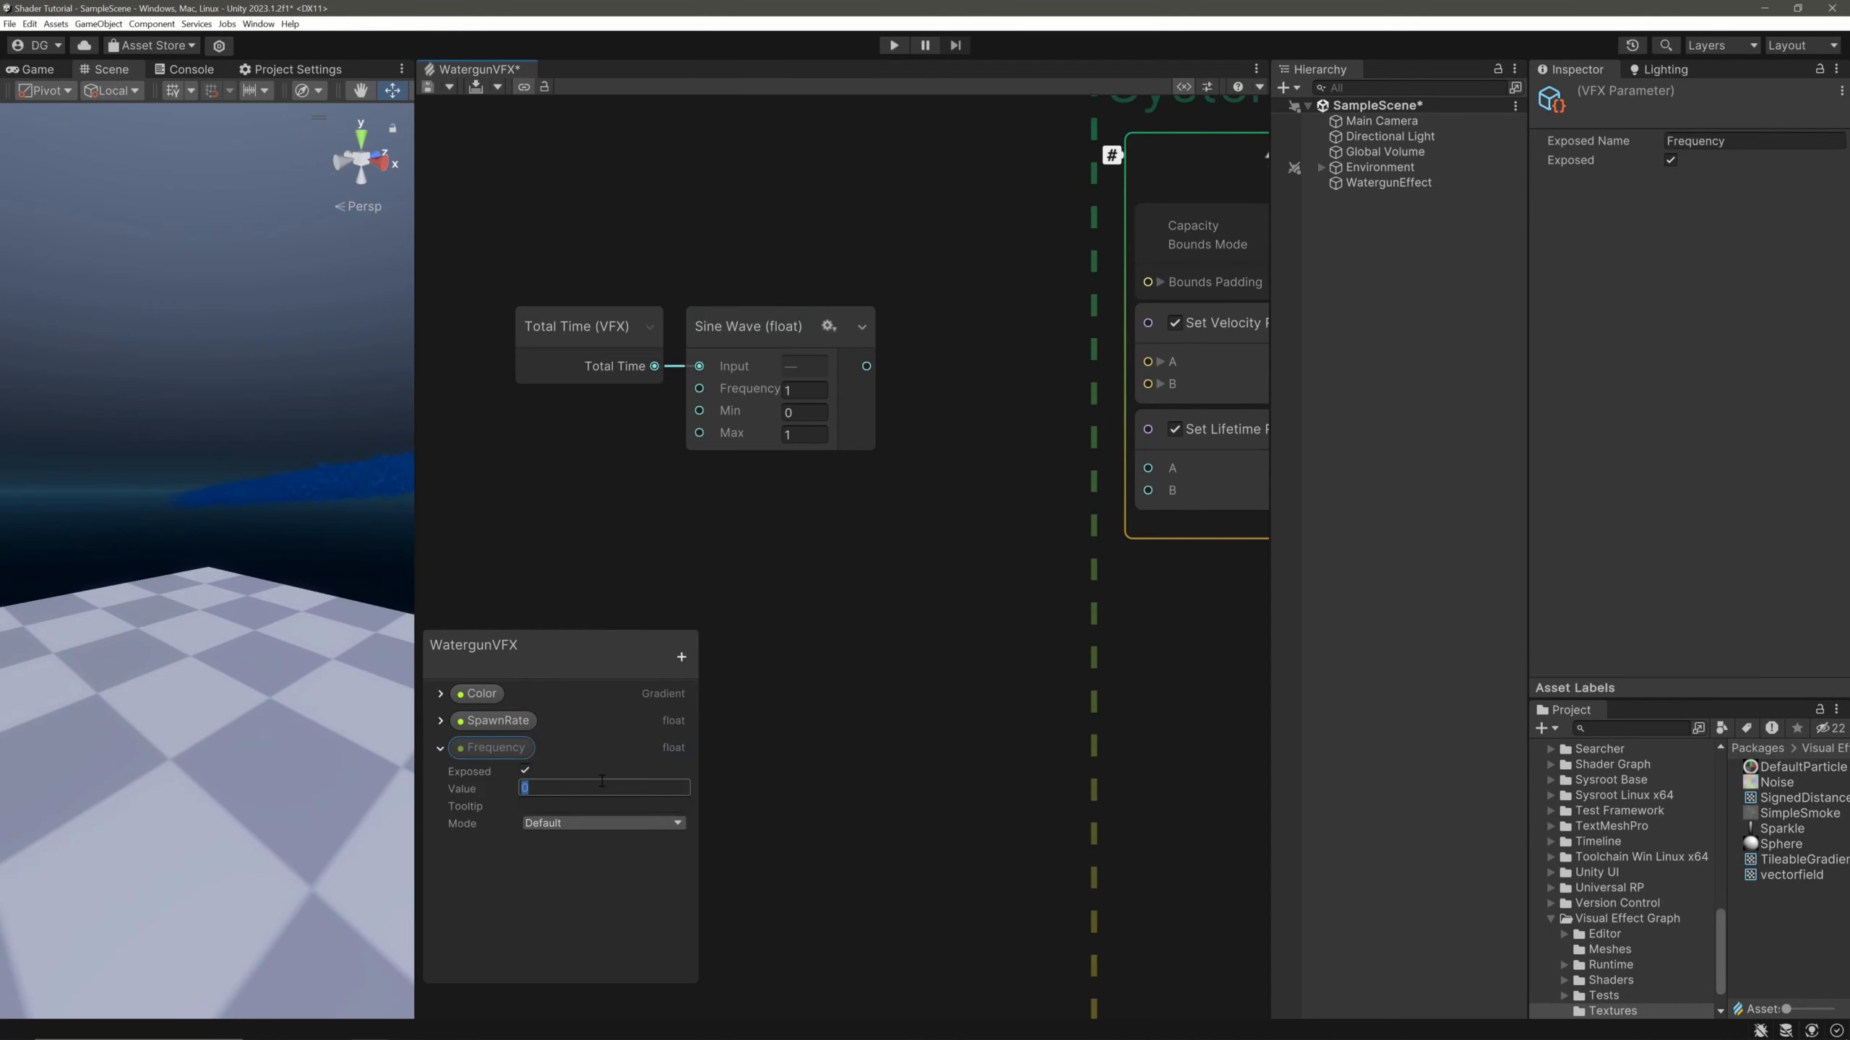
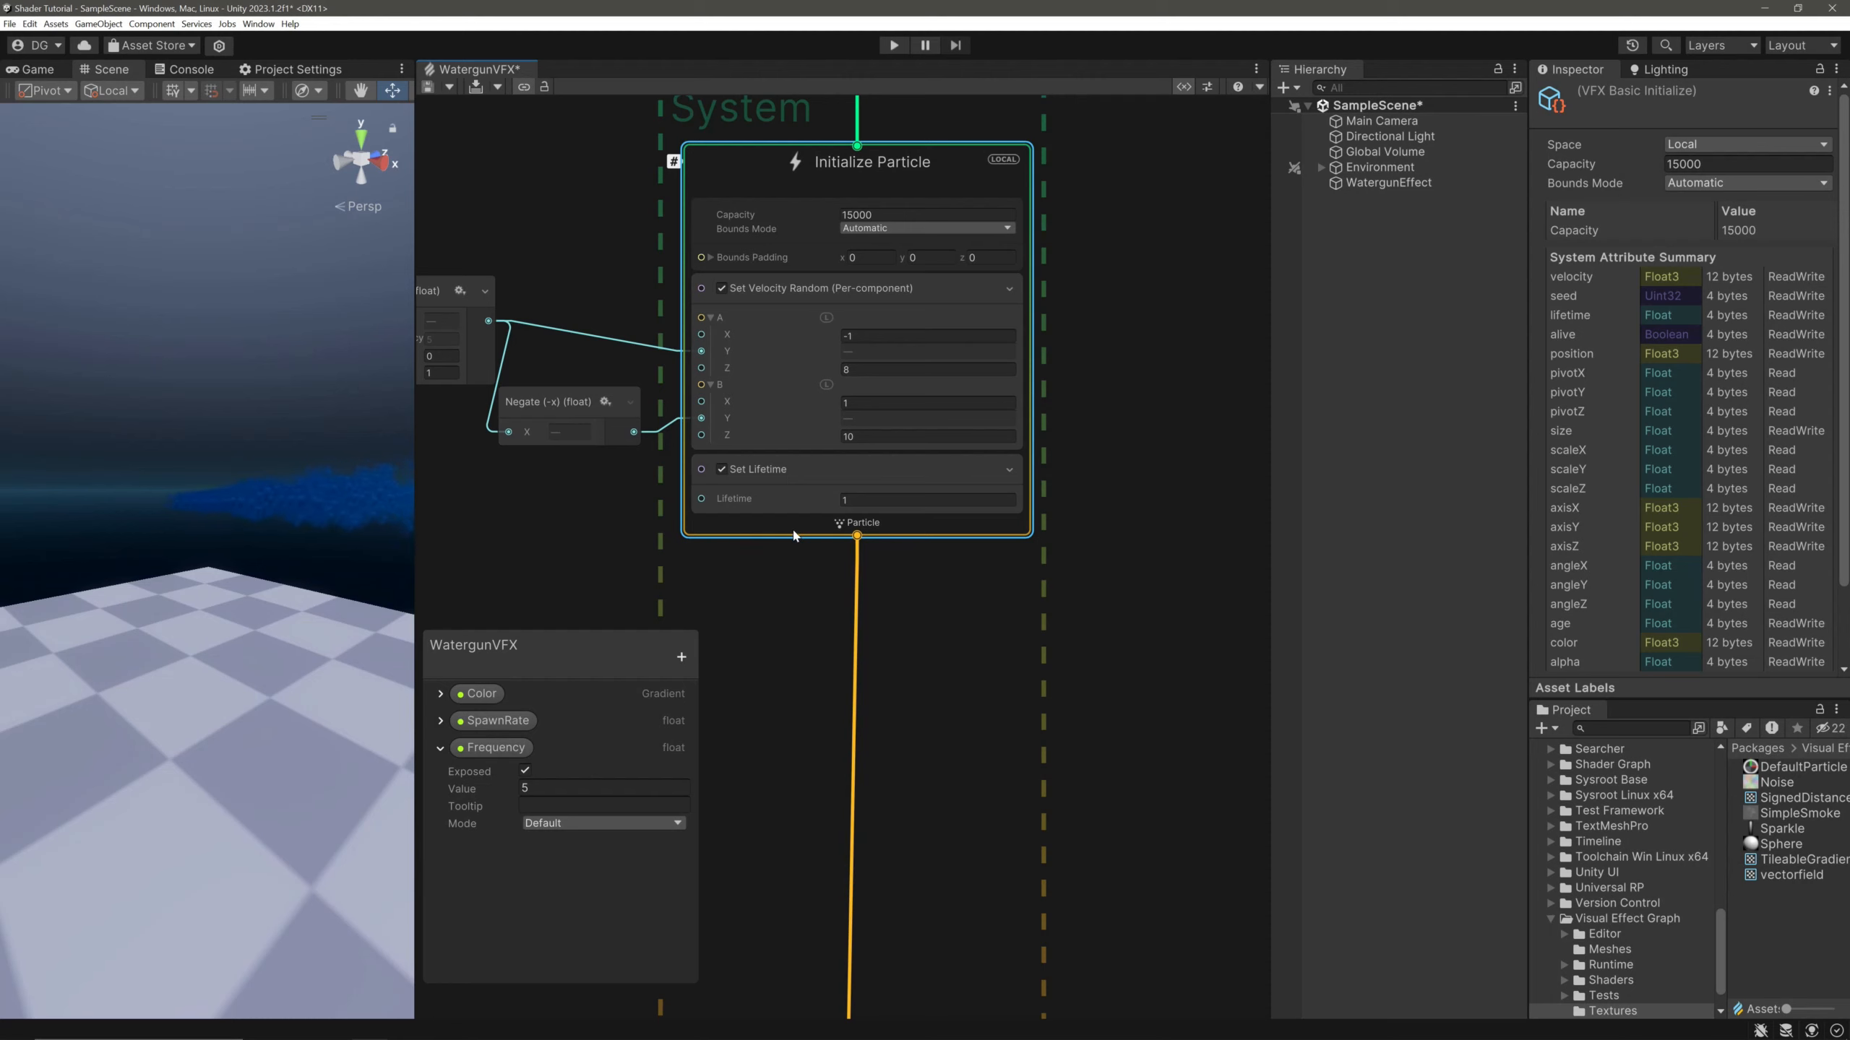
Add a Set Position (Shape: Arc Circle) block to Initialize Particle
key(space)
text(set pos)
key(Down)
key(Down)
key(Down)
key(Down)
key(Down)
key(Down)
key(Down)
key(Down)
key(Down)
key(Down)
key(Down)
key(Down)
key(Down)
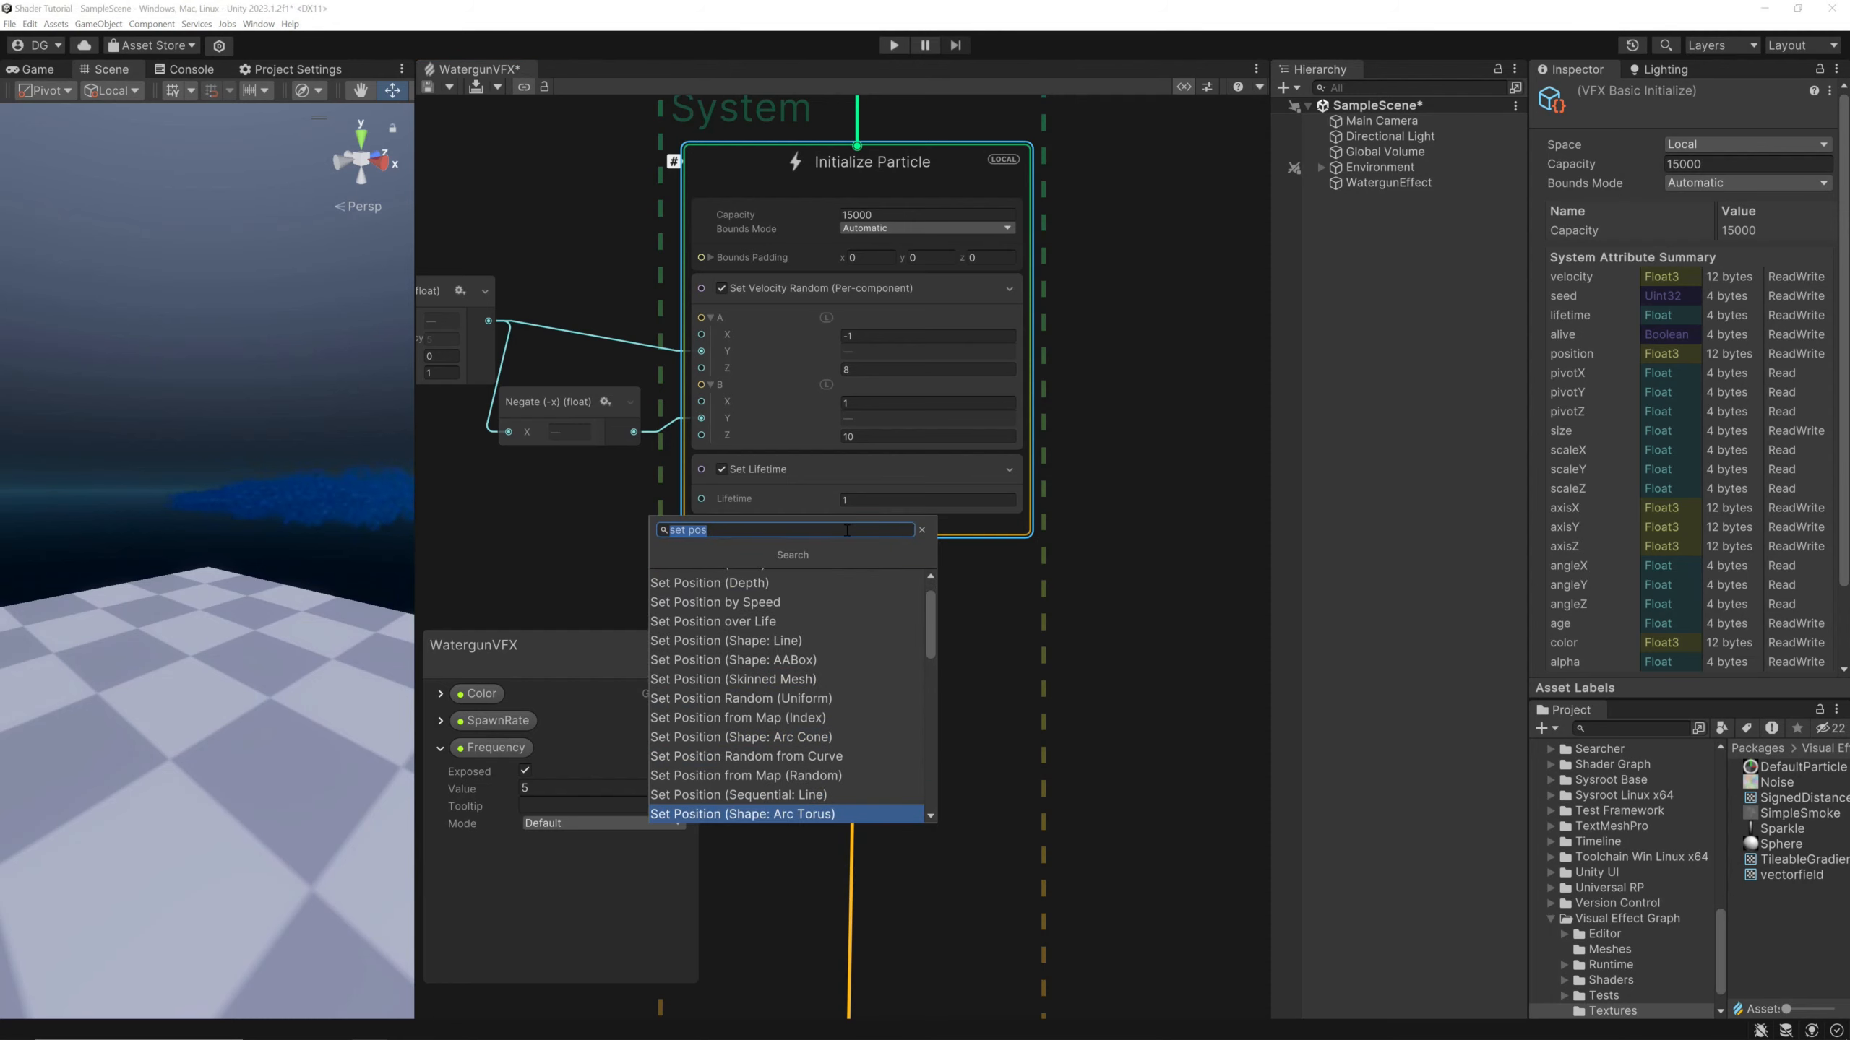
key(Down)
key(Return)
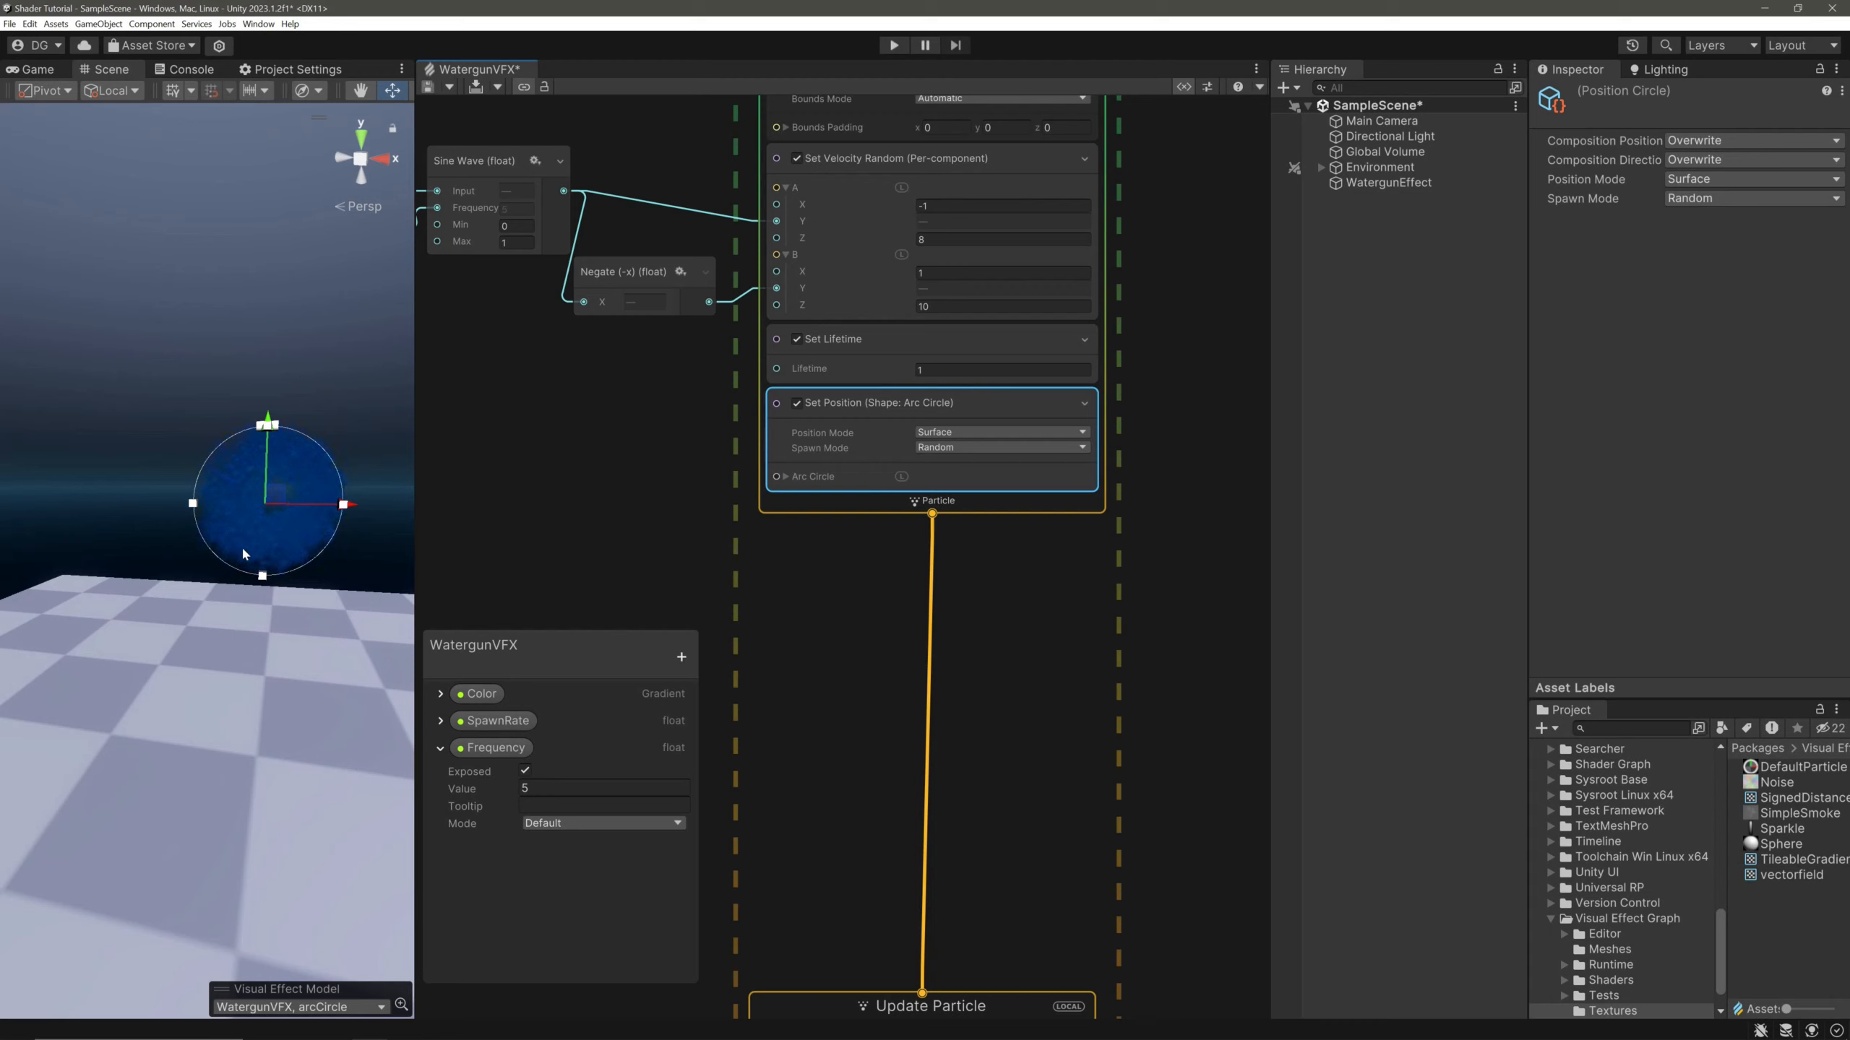
Set the Arc Circle block's position mode to Volume and reduce its radius to about 0.74
click(968, 433)
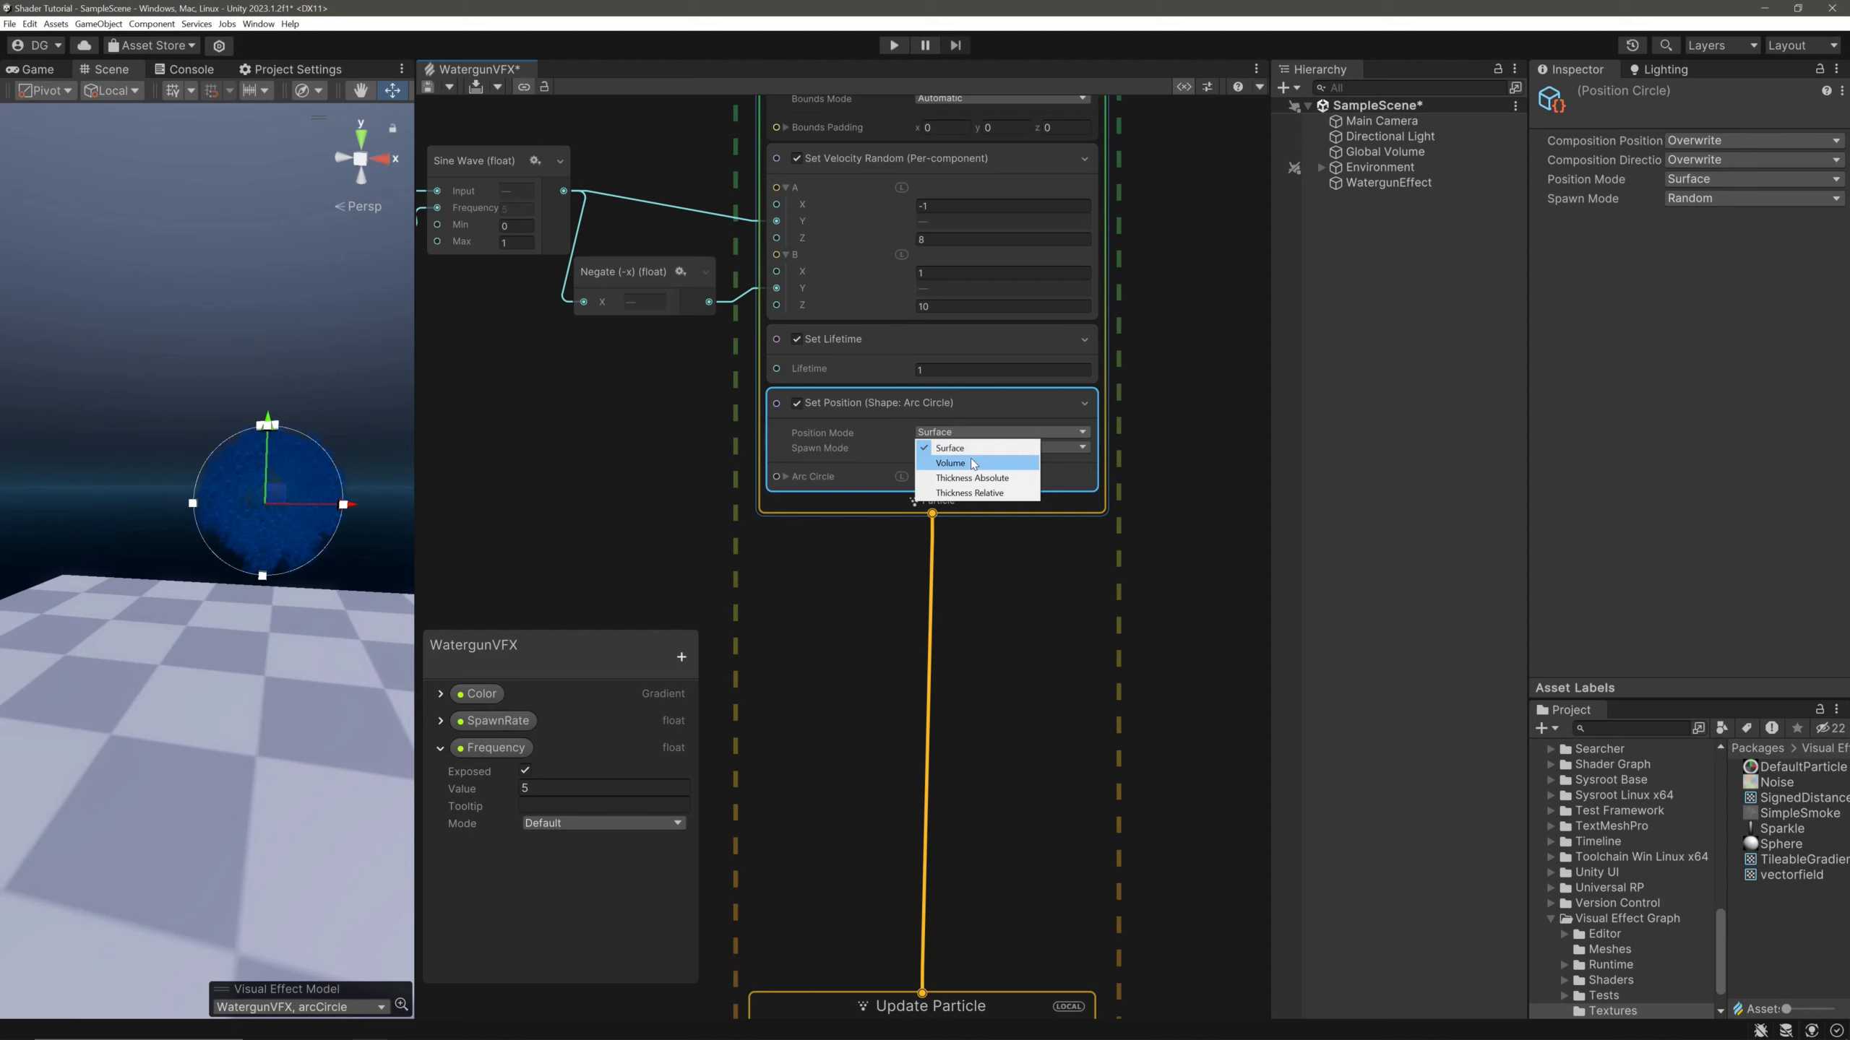
click(960, 462)
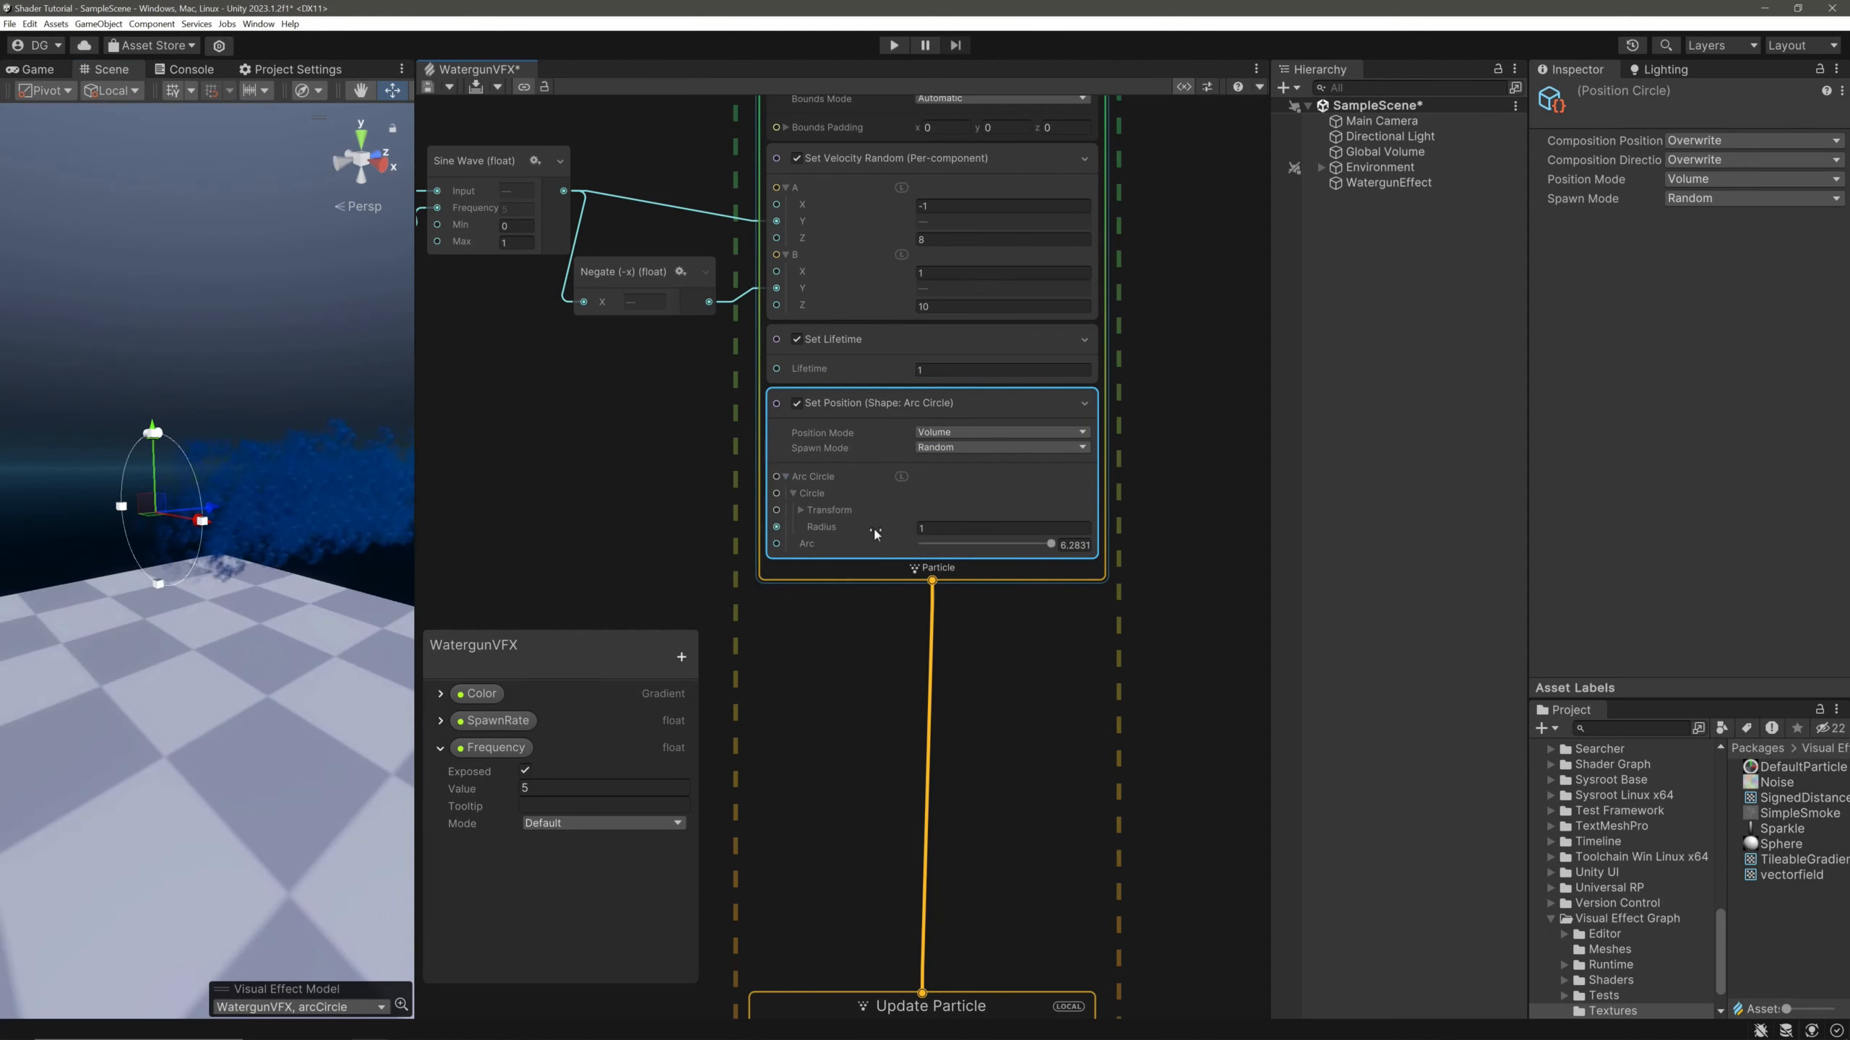
drag(865, 526, 839, 524)
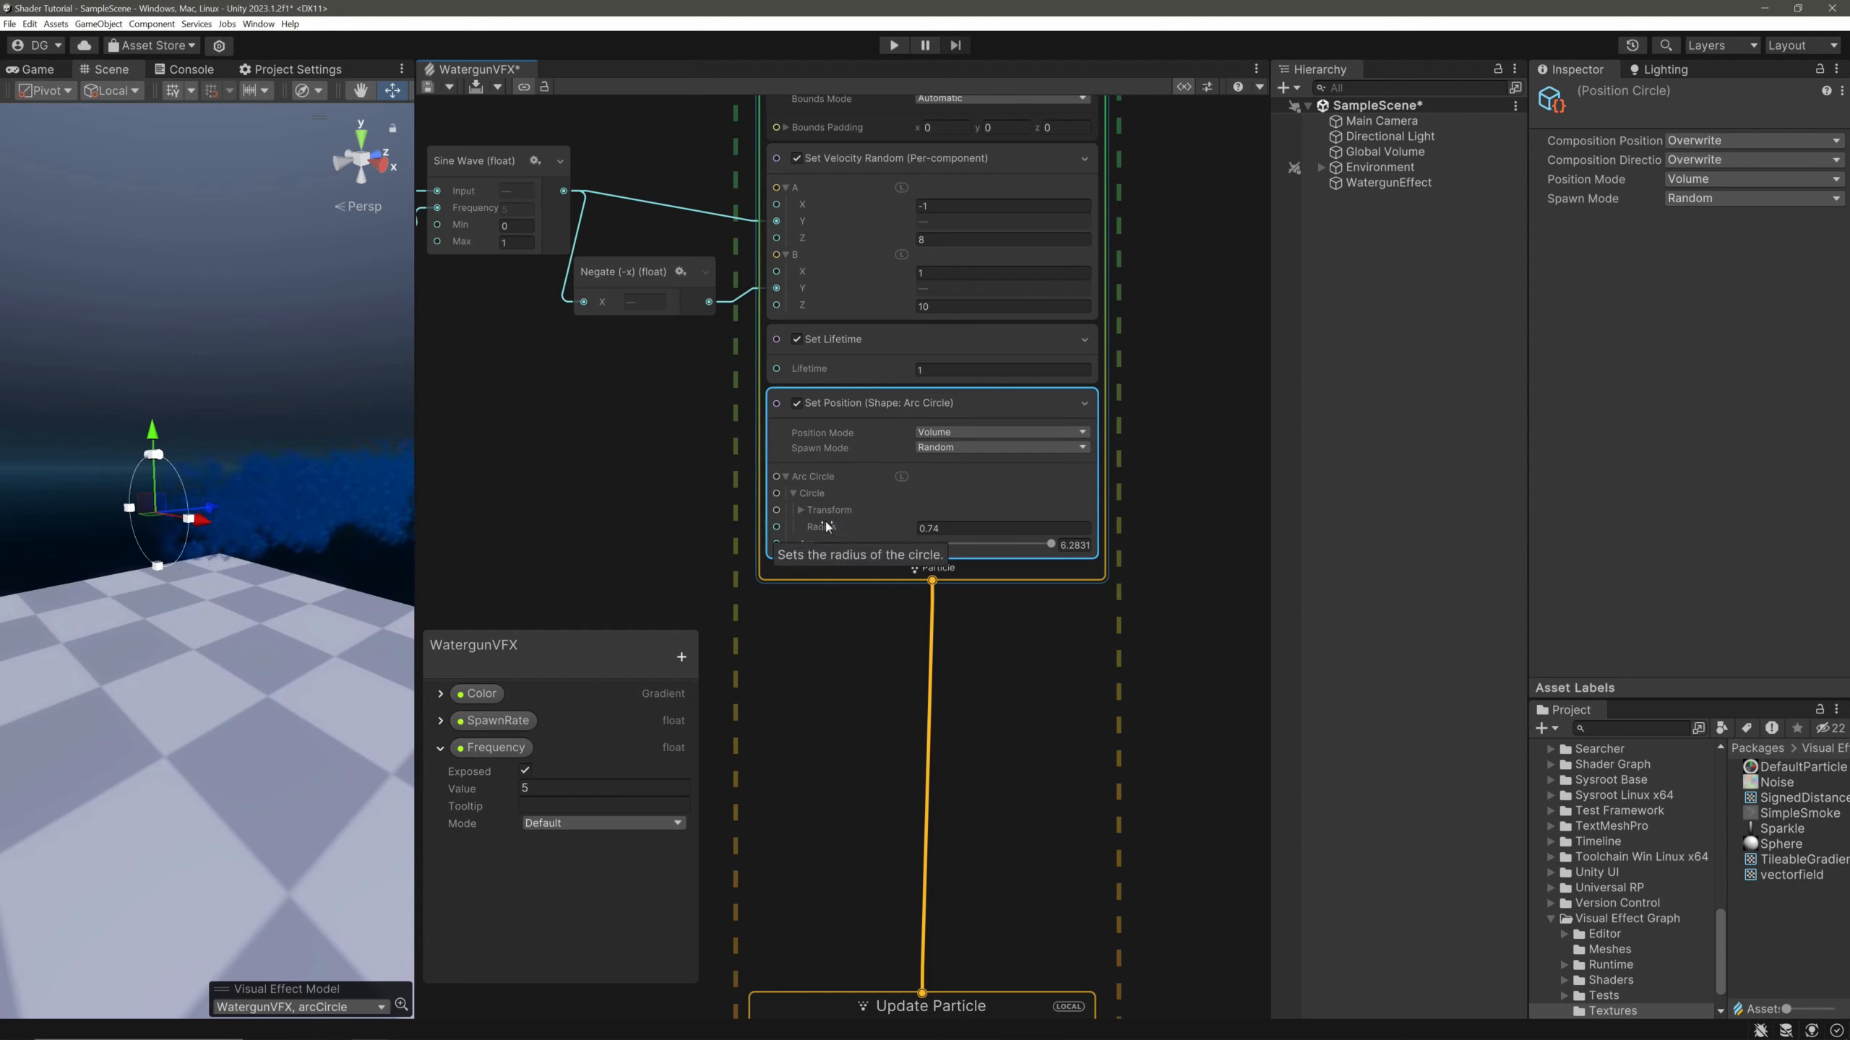
Create a float property named SpawnRadius with value 0.1 and connect it to the Arc Circle's Radius input
click(681, 657)
click(735, 408)
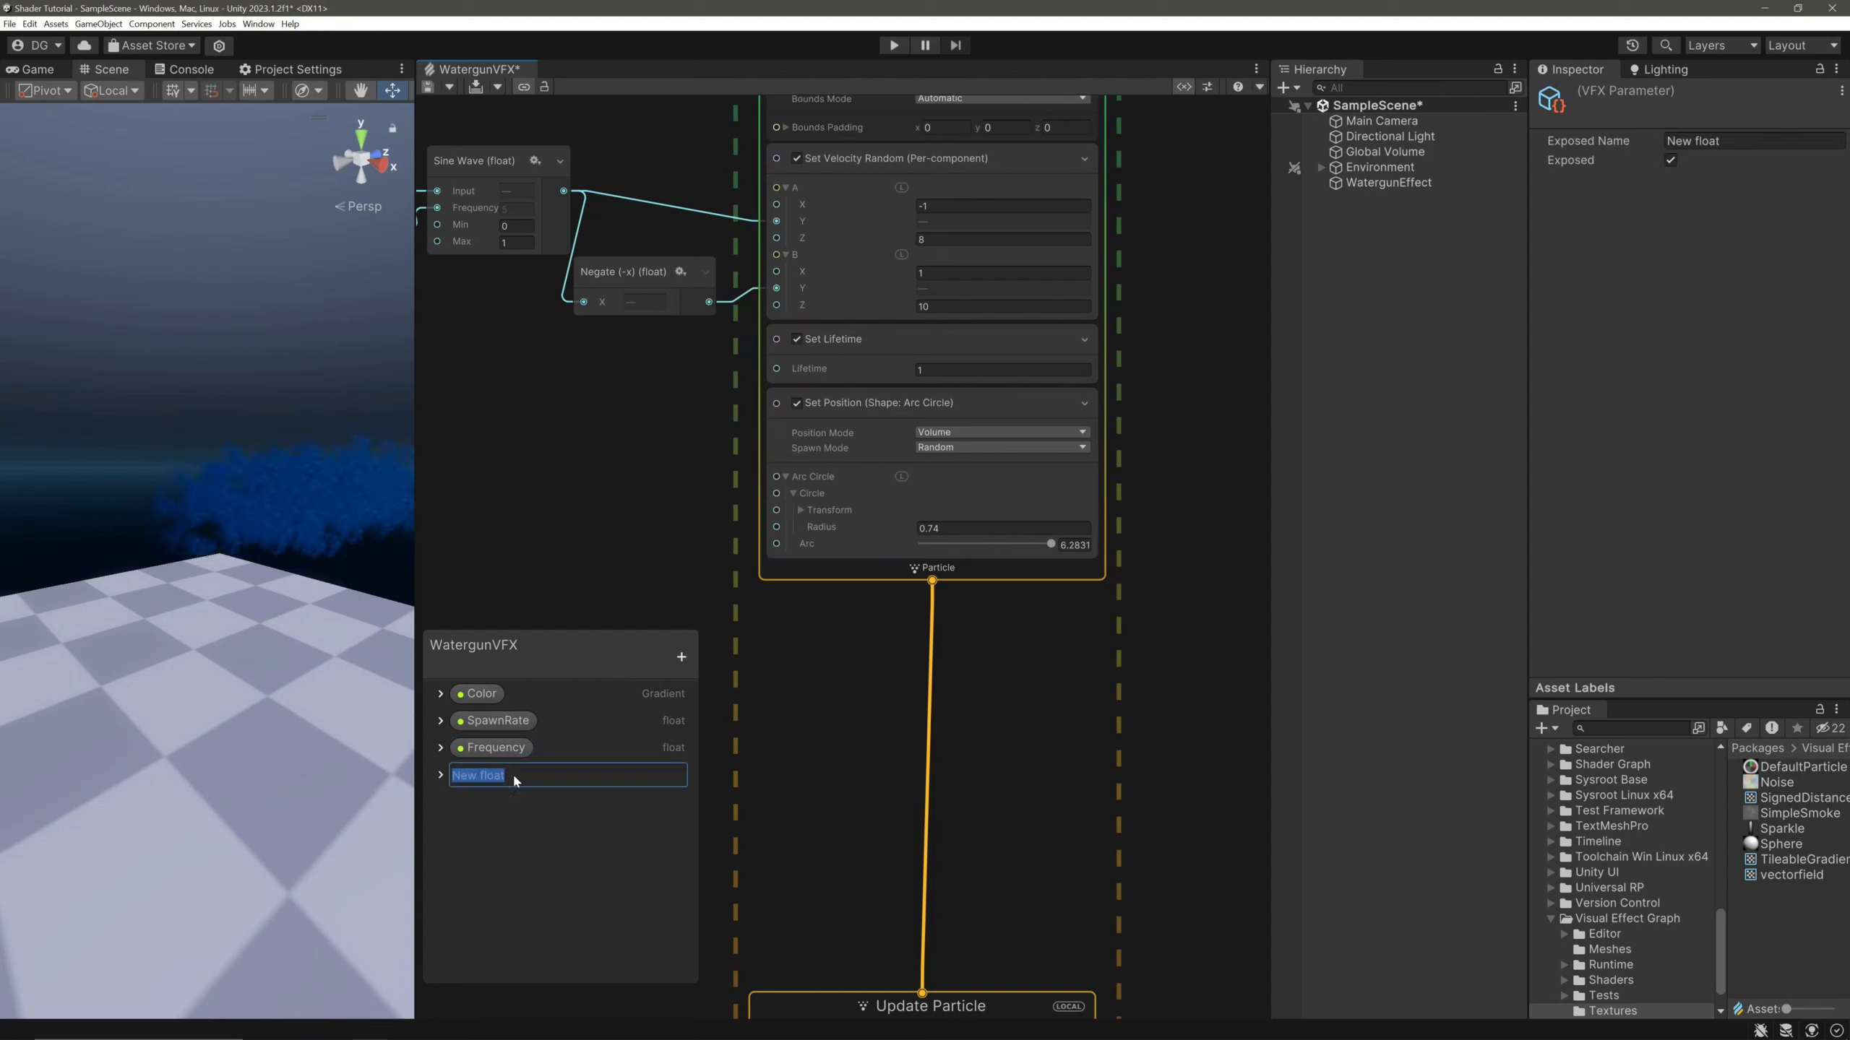
text(SpawnRadius)
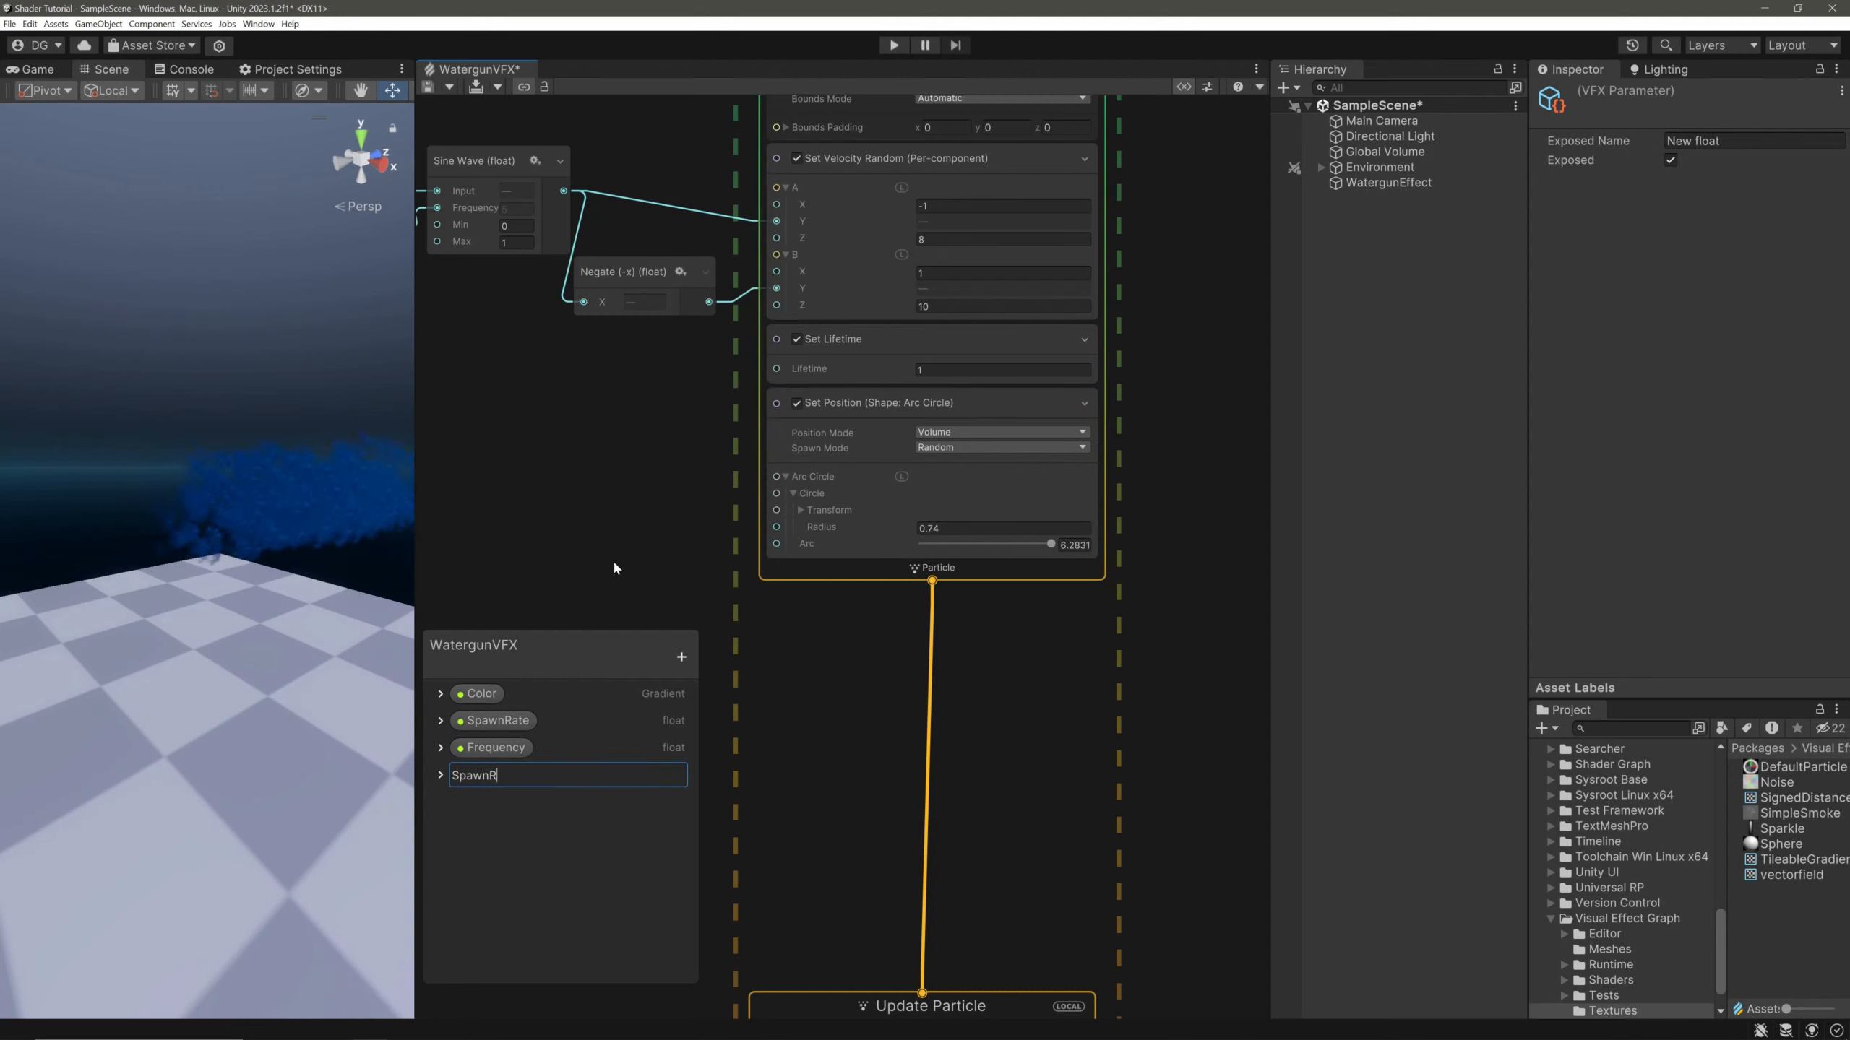
key(Return)
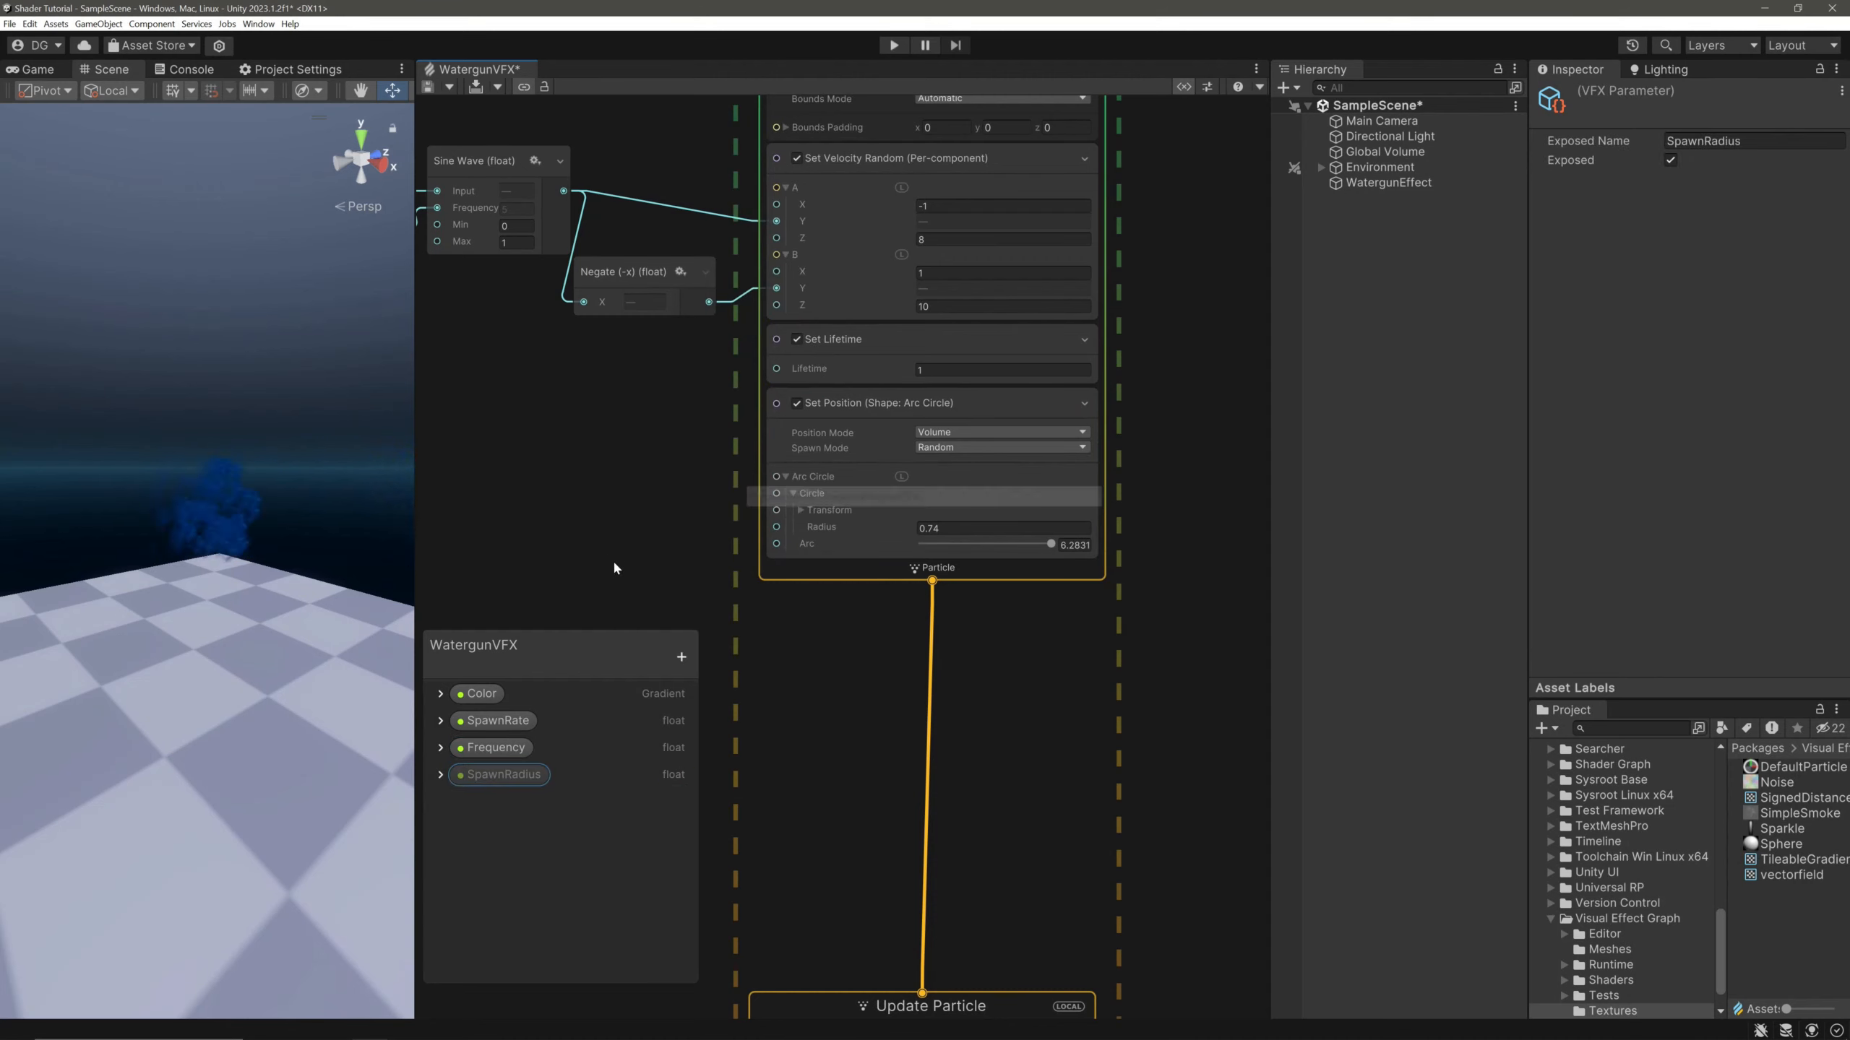
click(440, 775)
click(487, 766)
drag(499, 403, 795, 531)
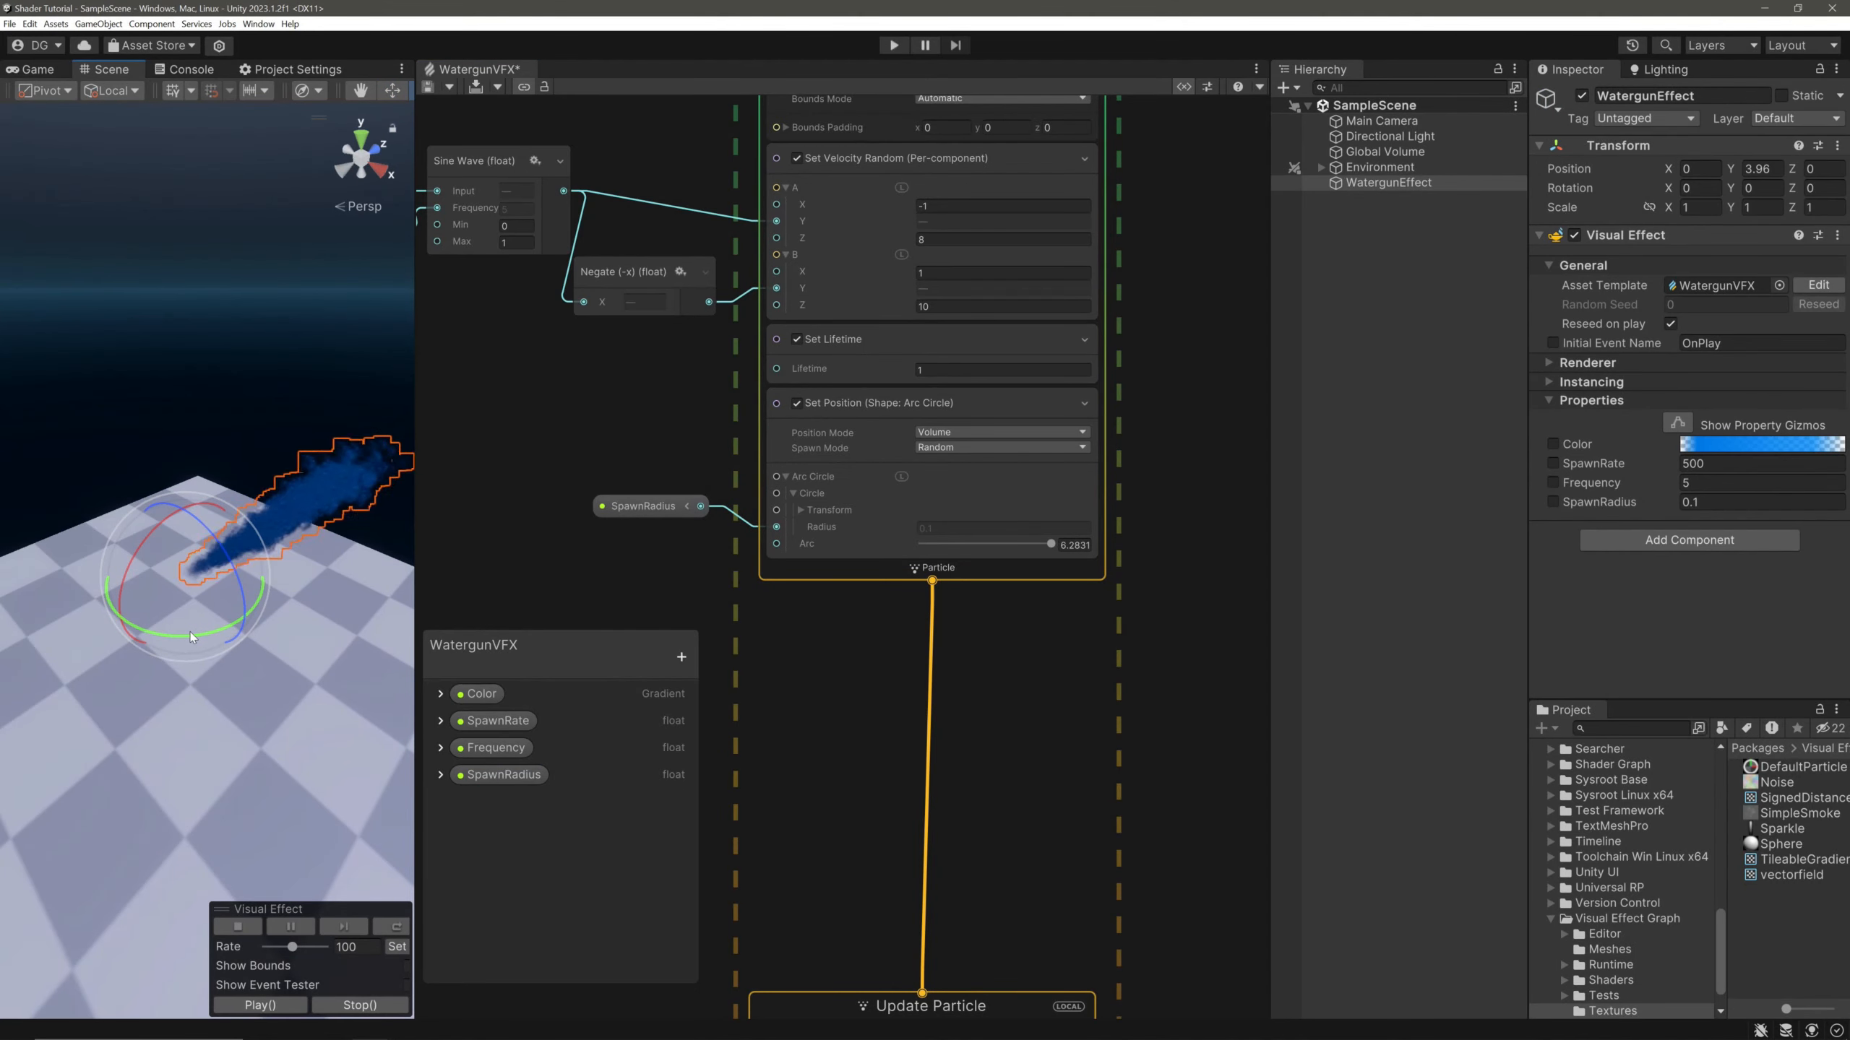
Rotate WatergunEffect about its Y axis before and after switching the Initialize Particle space from Local to World
drag(185, 638, 228, 644)
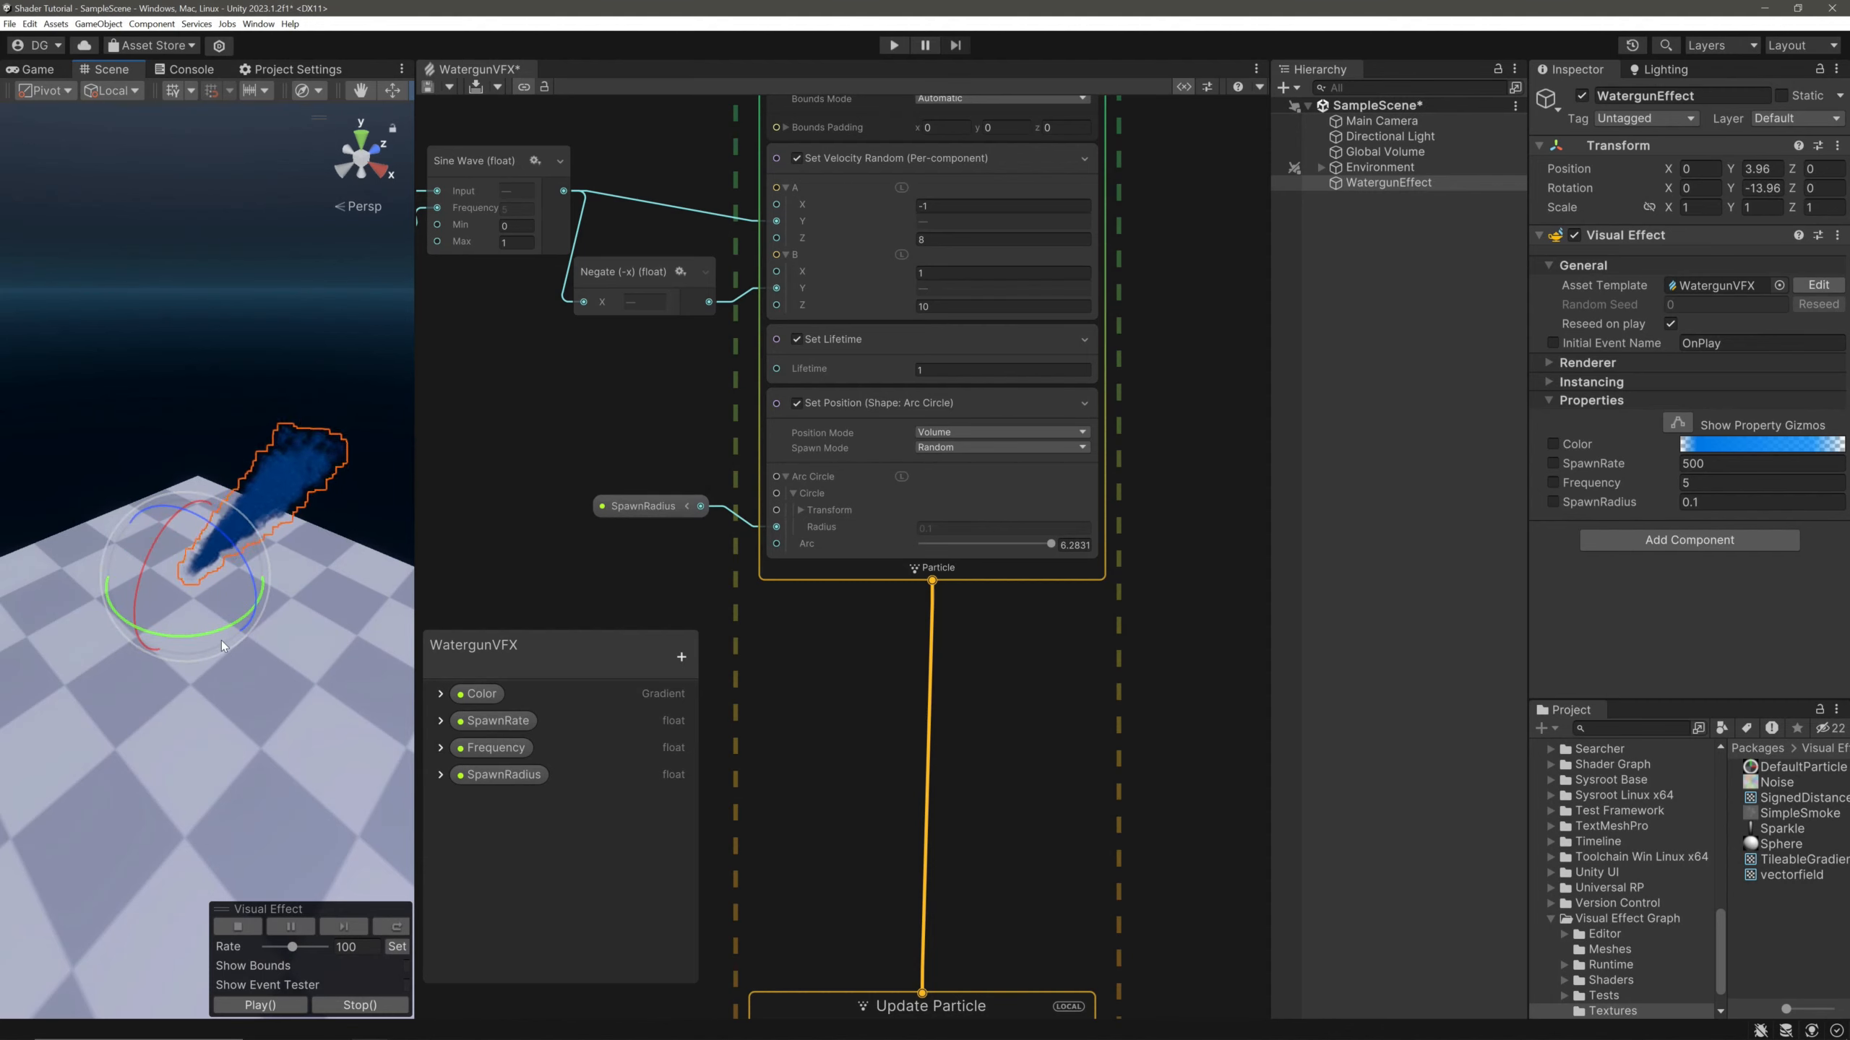
drag(221, 640, 223, 636)
middle_drag(1177, 350, 1166, 605)
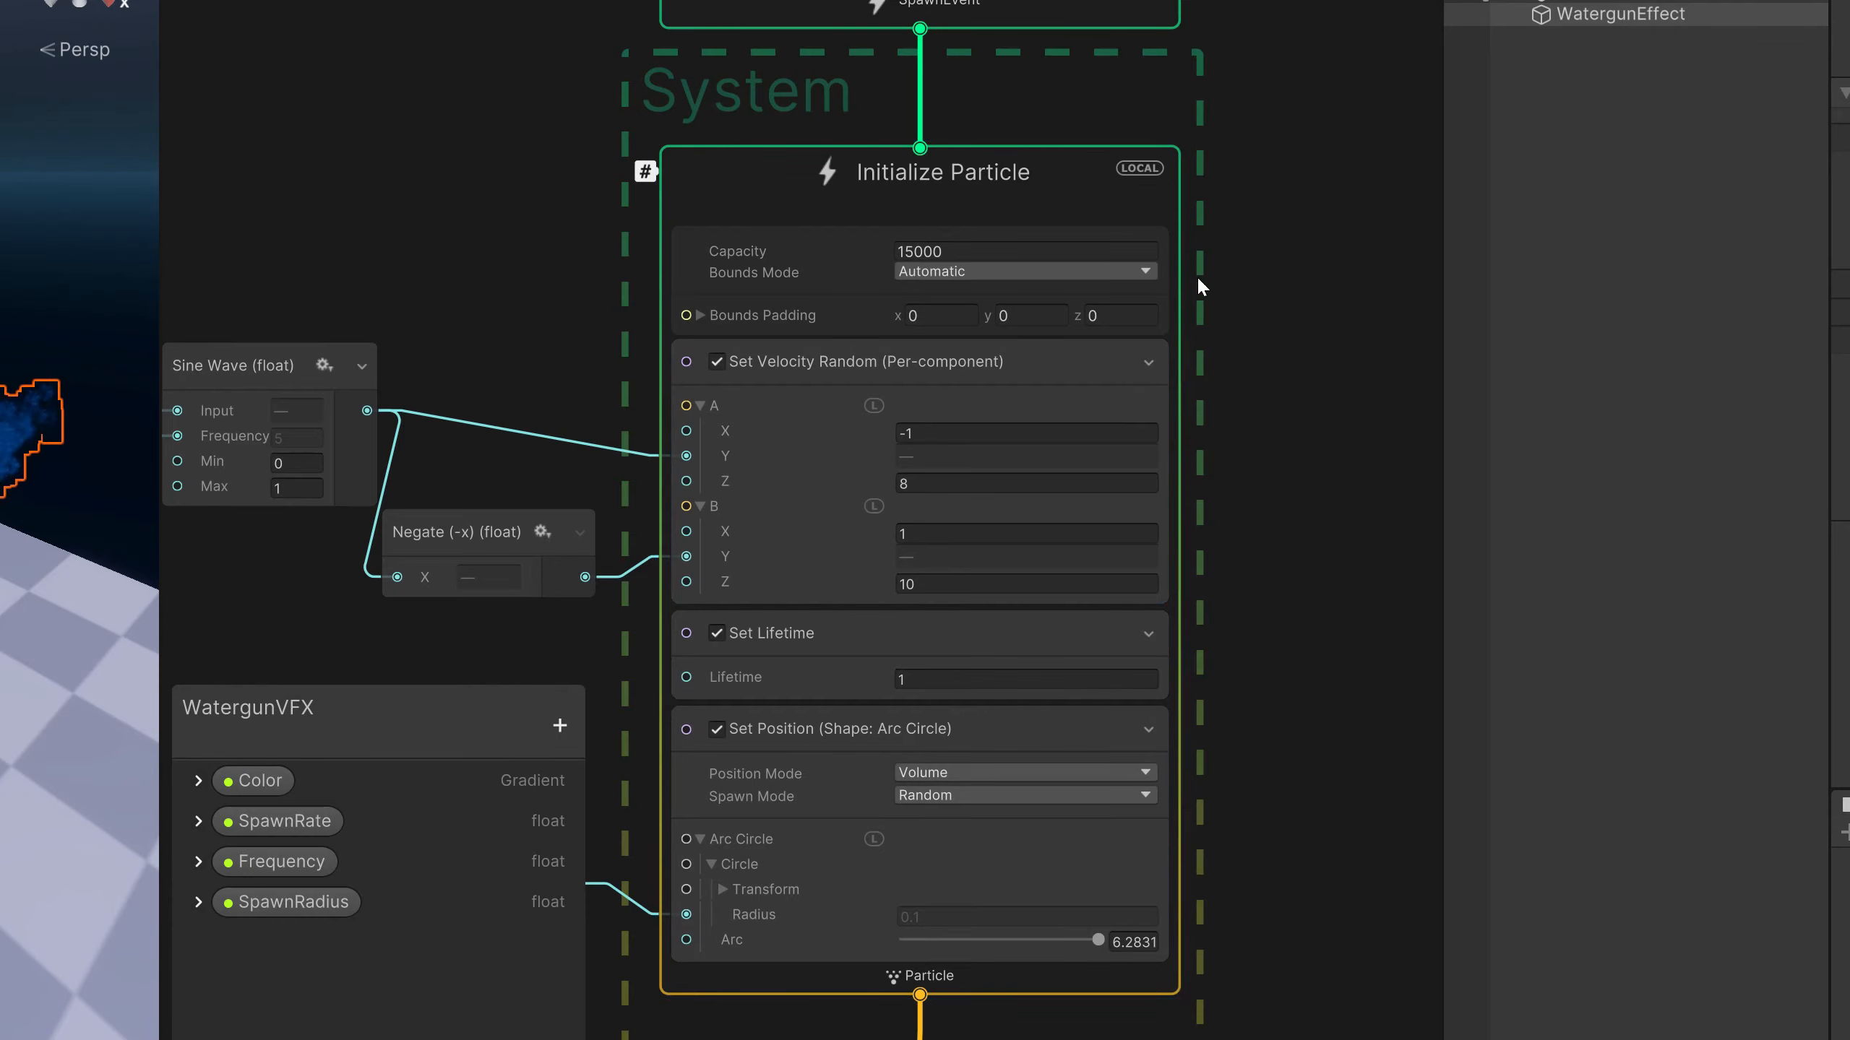
click(1148, 167)
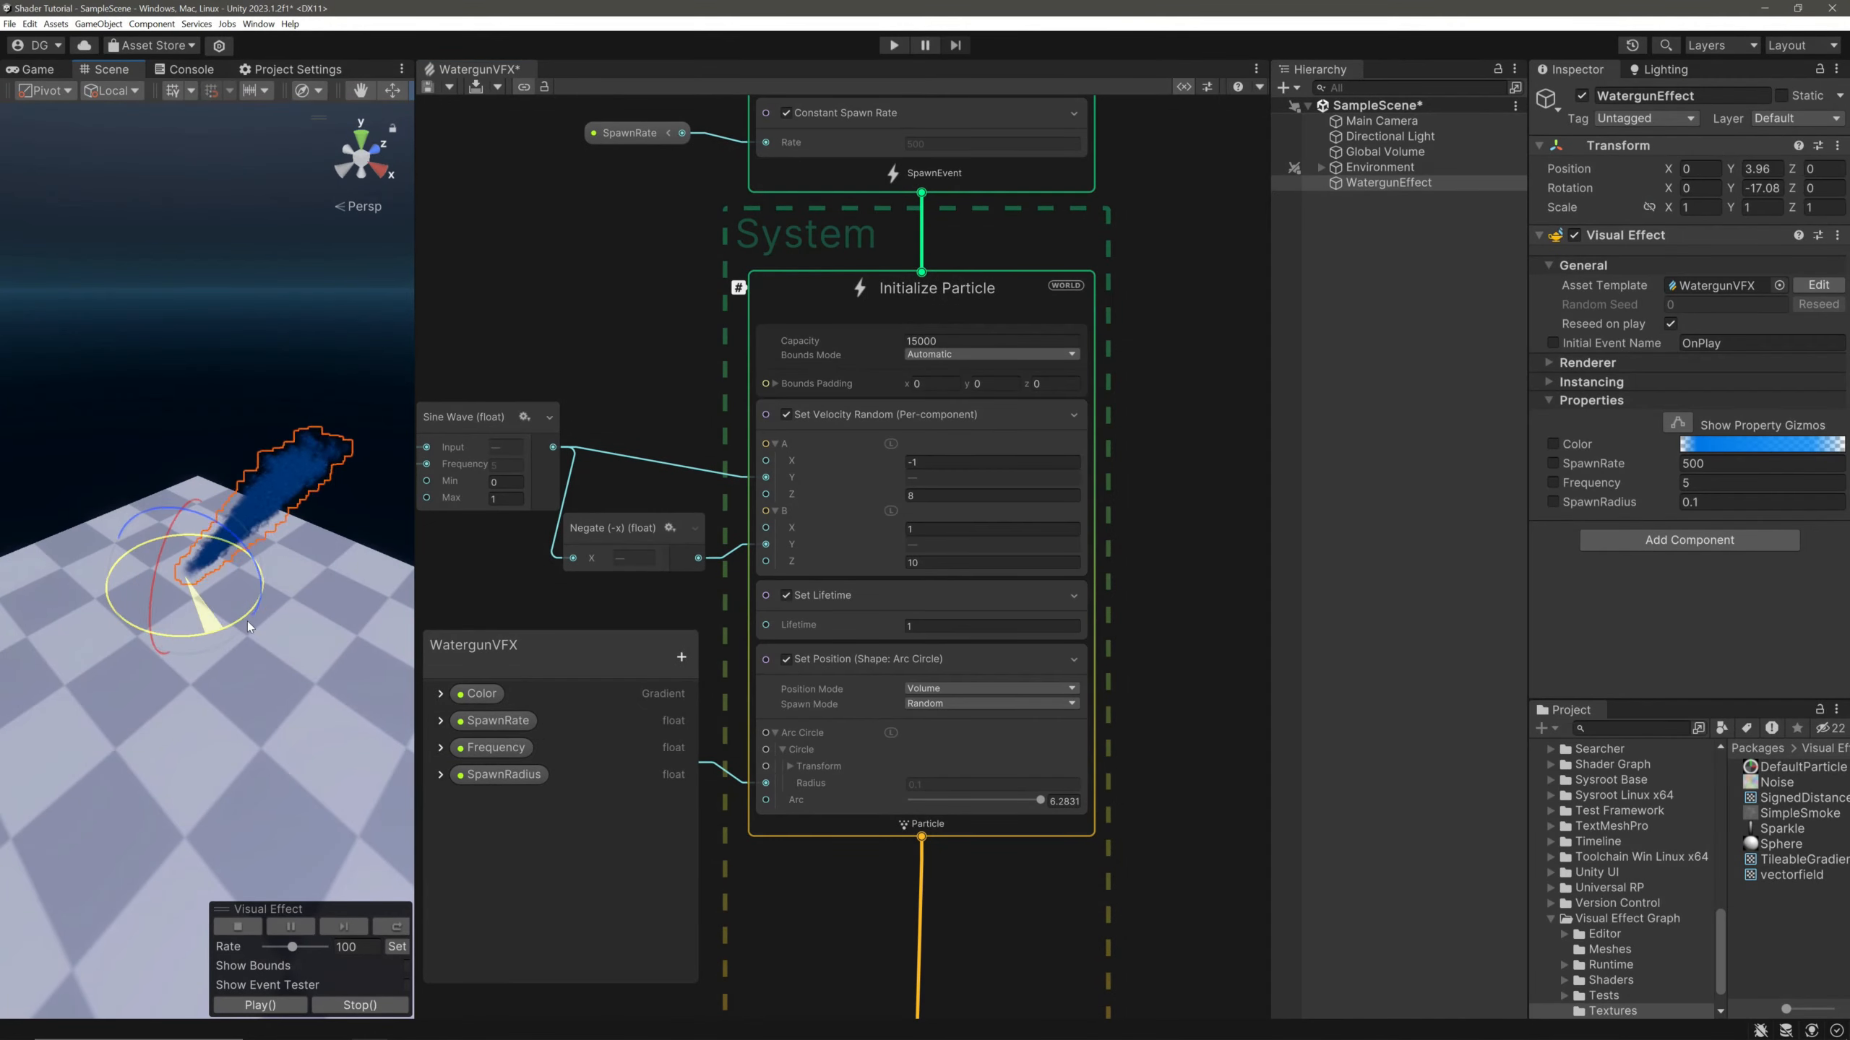
mouse_move(247, 623)
mouse_down()
mouse_move(271, 633)
mouse_move(165, 699)
mouse_move(194, 717)
mouse_move(289, 656)
mouse_move(152, 711)
mouse_move(315, 657)
mouse_move(291, 638)
mouse_up()
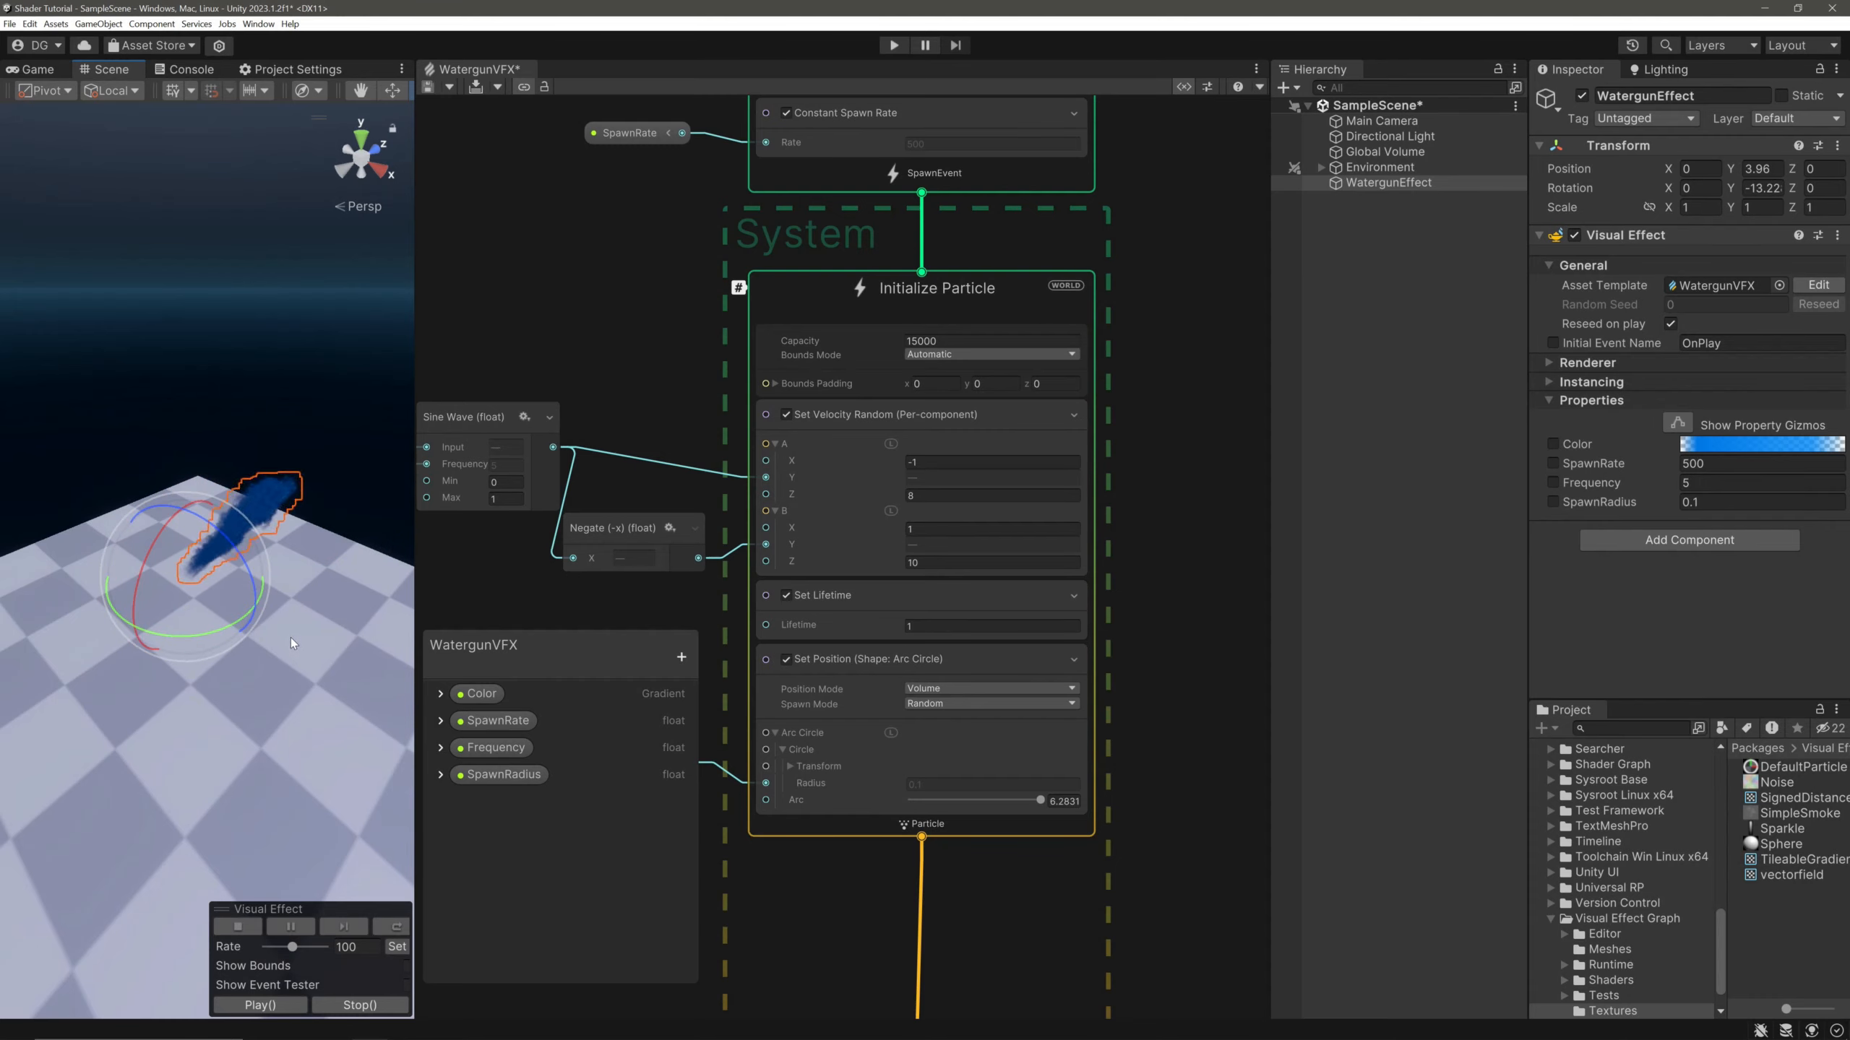
Add a Set Color Random (Uniform) block to Initialize Particle and brighten its color B to HDR 4, 4, 4
middle_drag(869, 830, 828, 516)
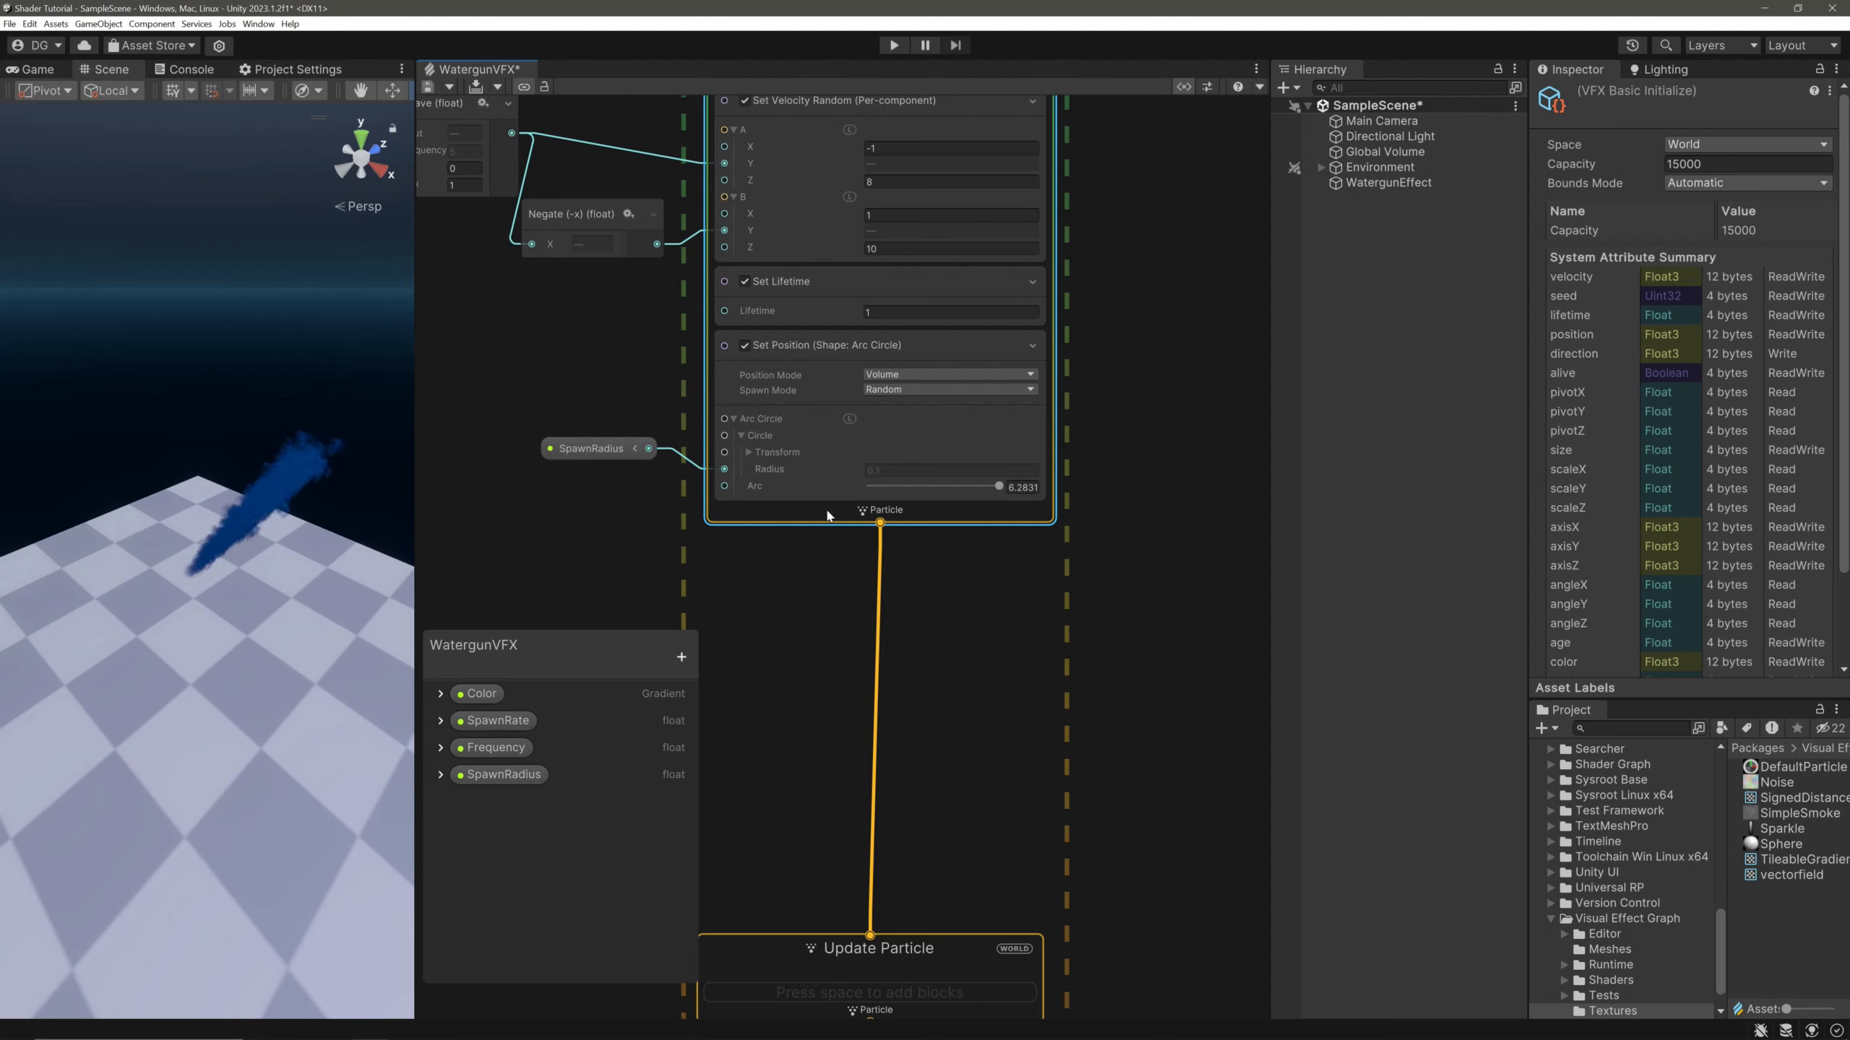
key(space)
text(set color random)
key(Return)
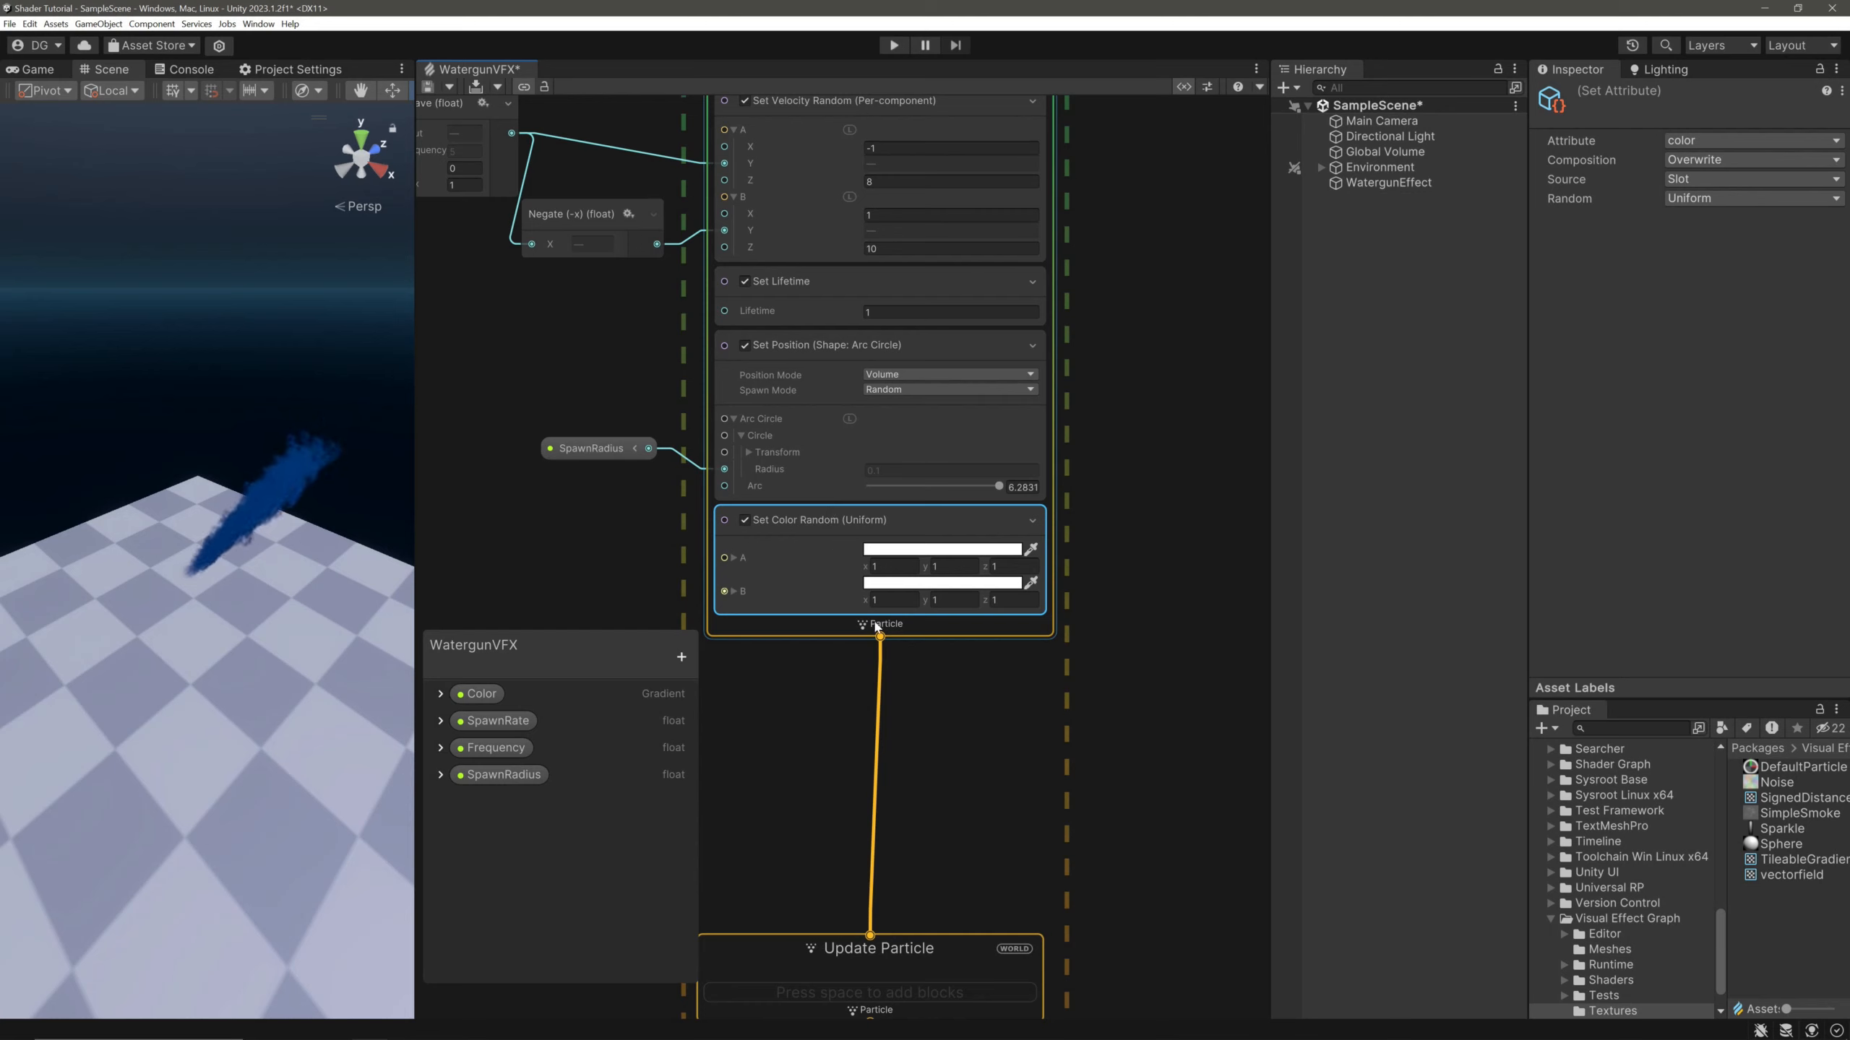
click(944, 585)
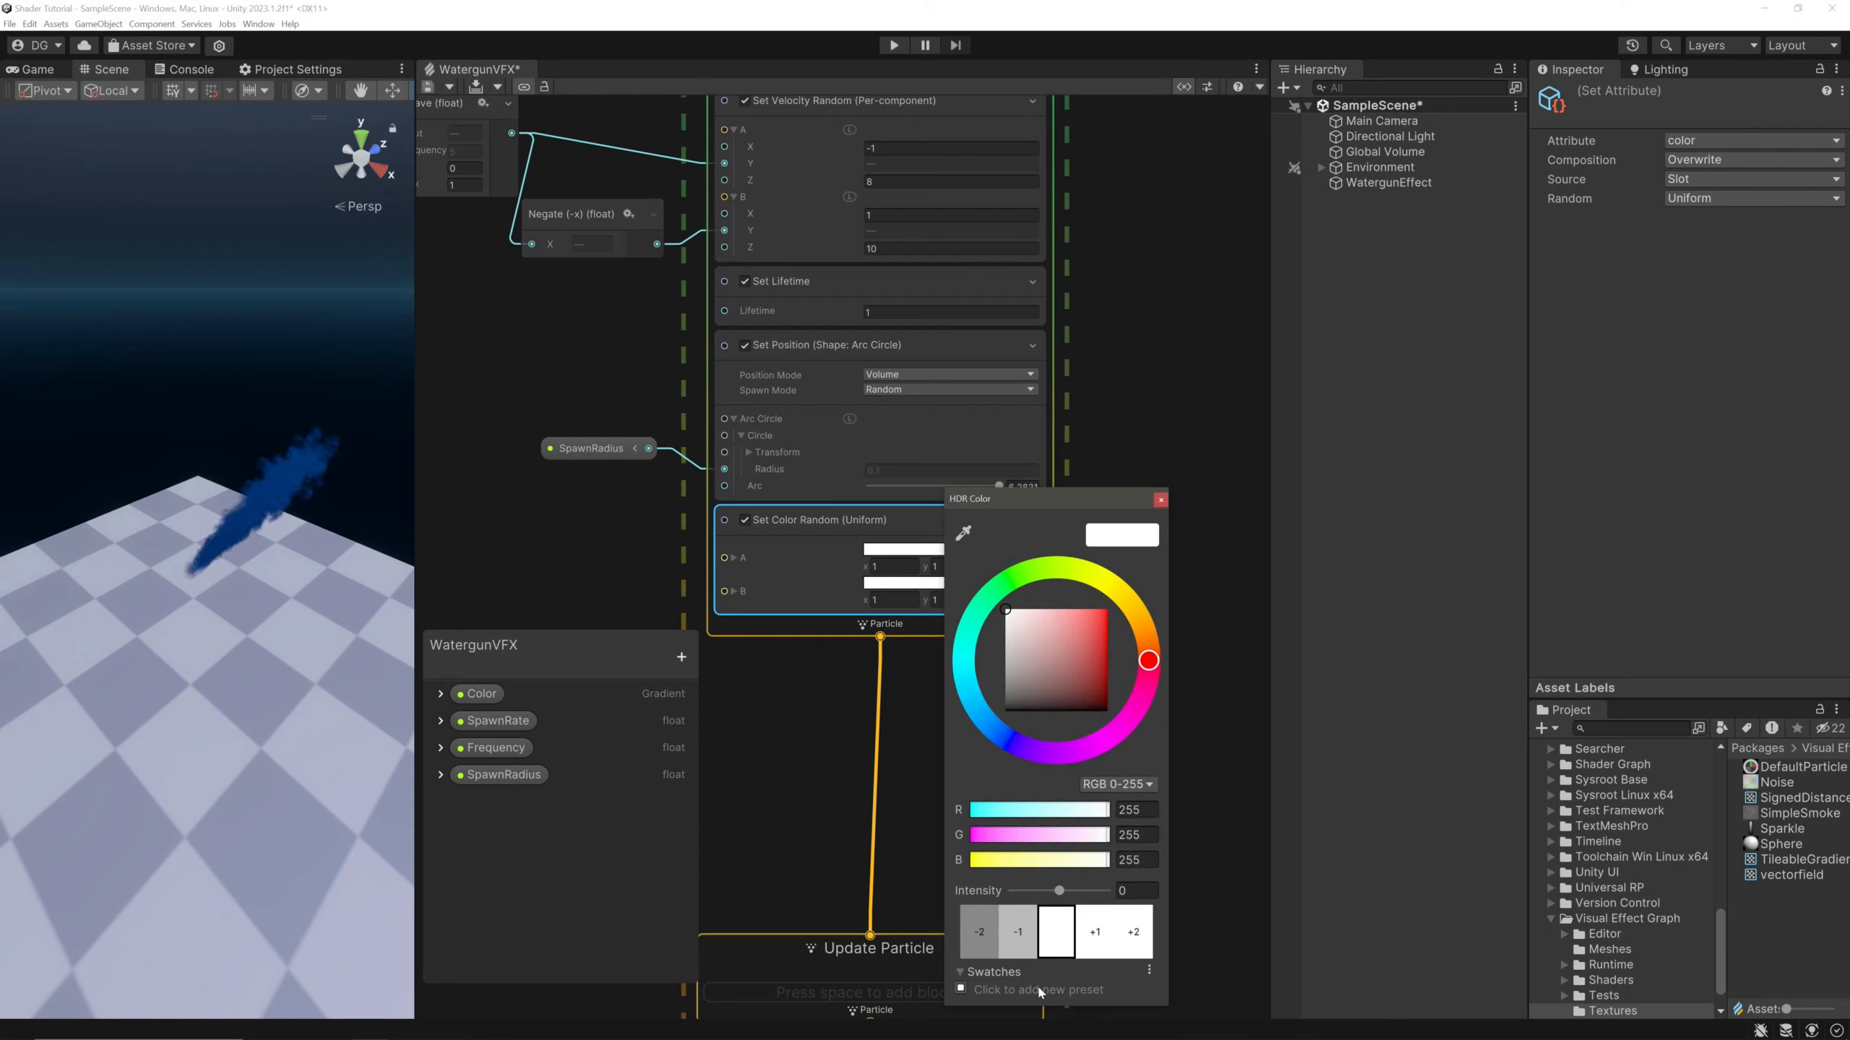
double_click(1131, 936)
click(1160, 500)
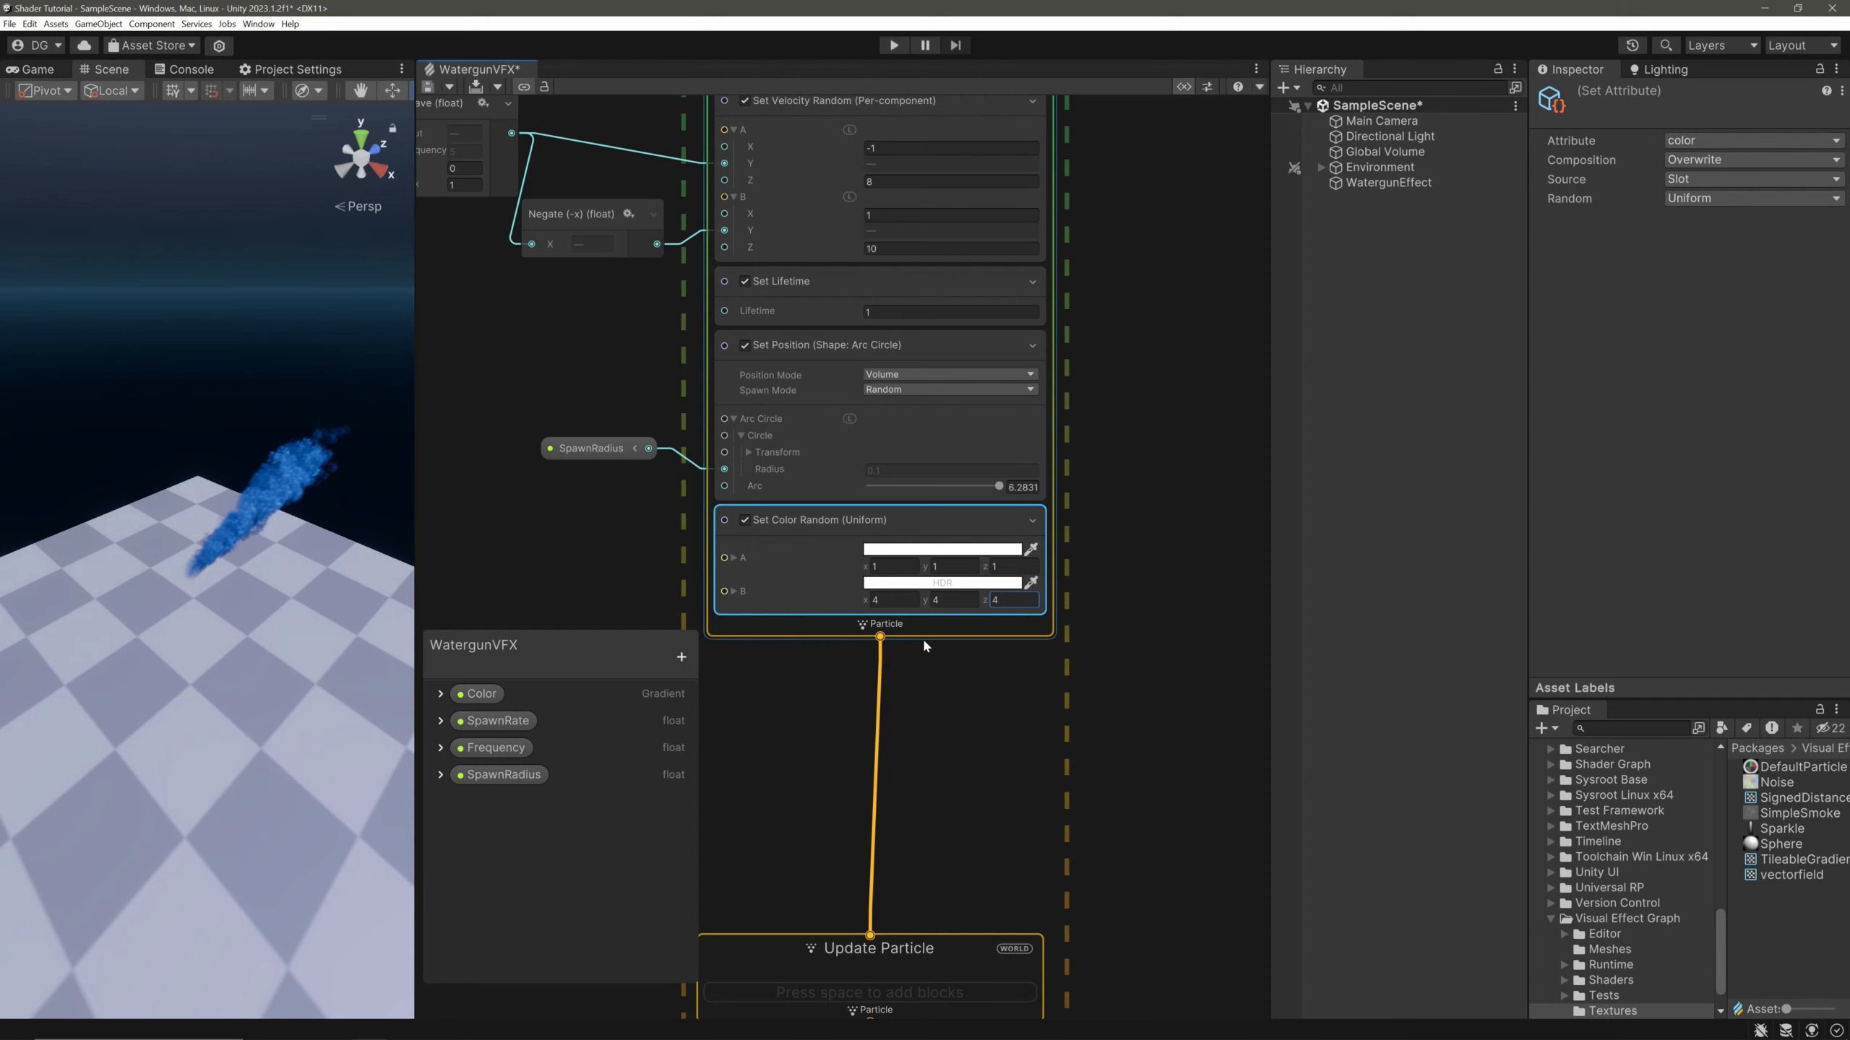
Add a Set Angle Random (Uniform) block below Set Color Random in Initialize Particle
click(864, 630)
key(space)
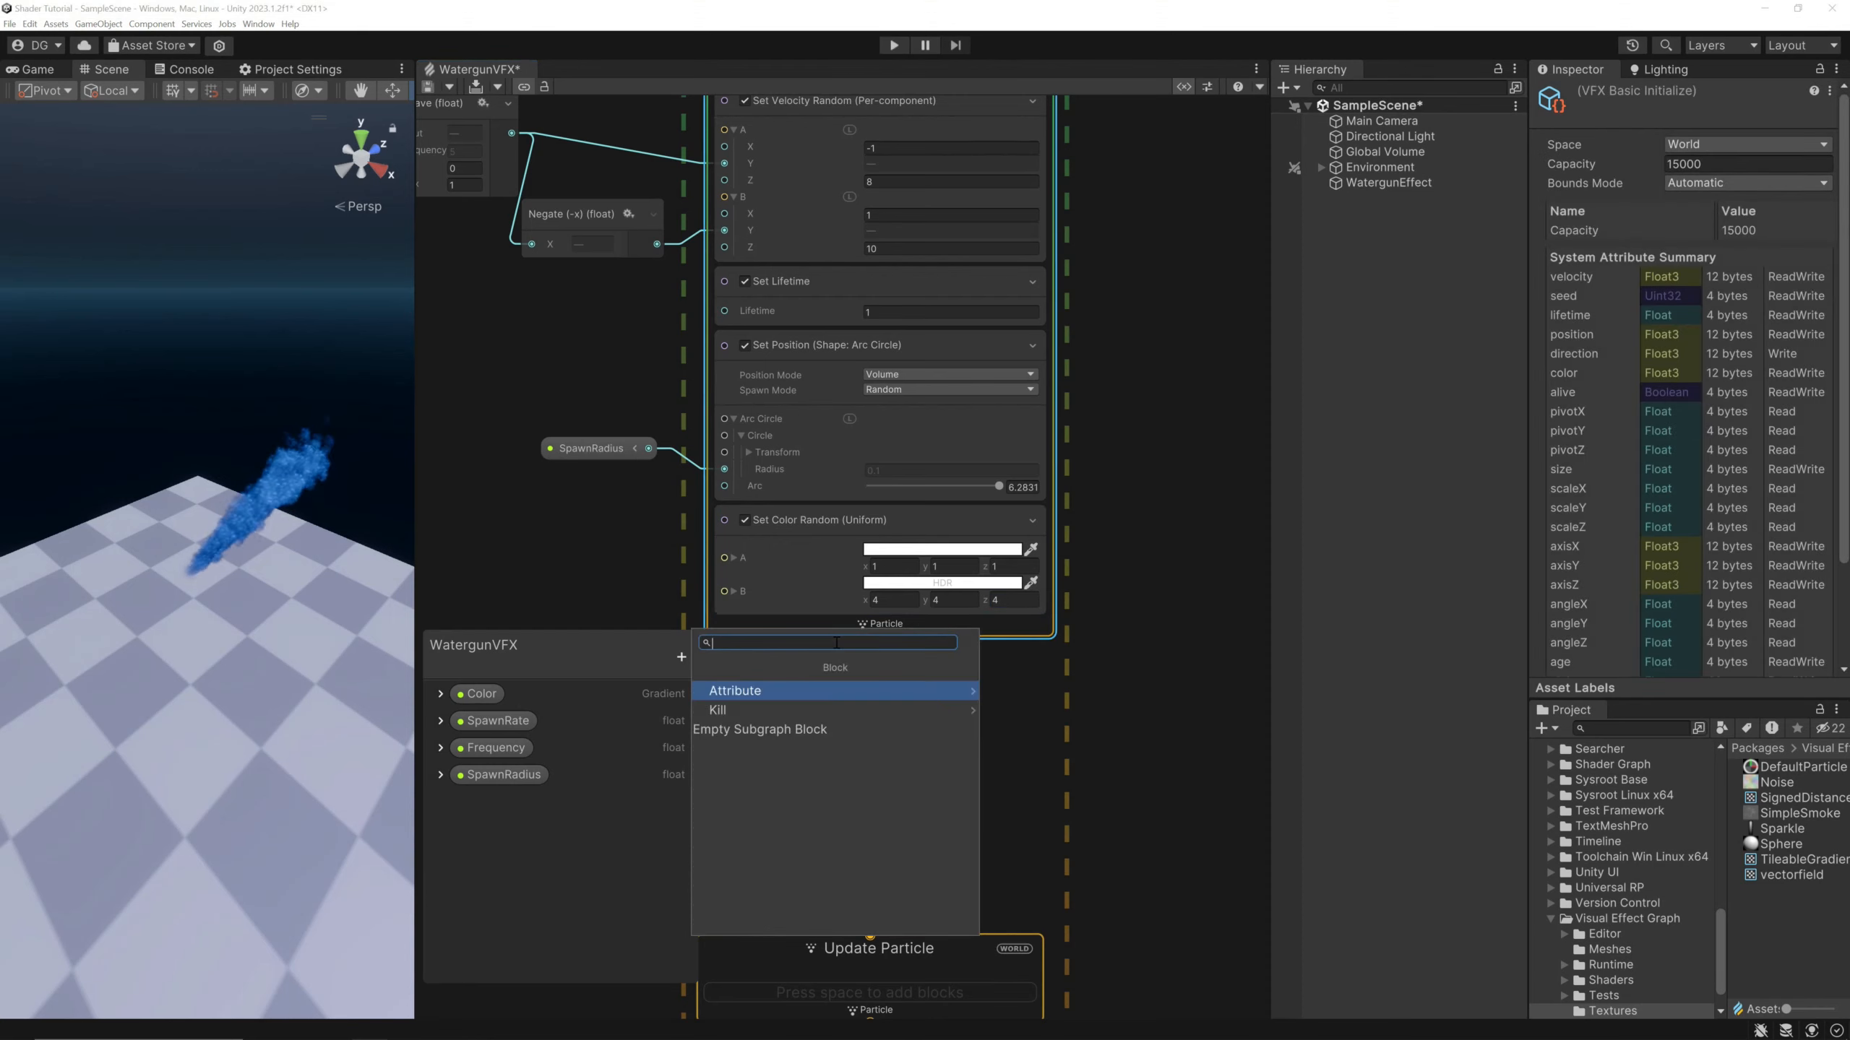
text(set angle ran)
key(Return)
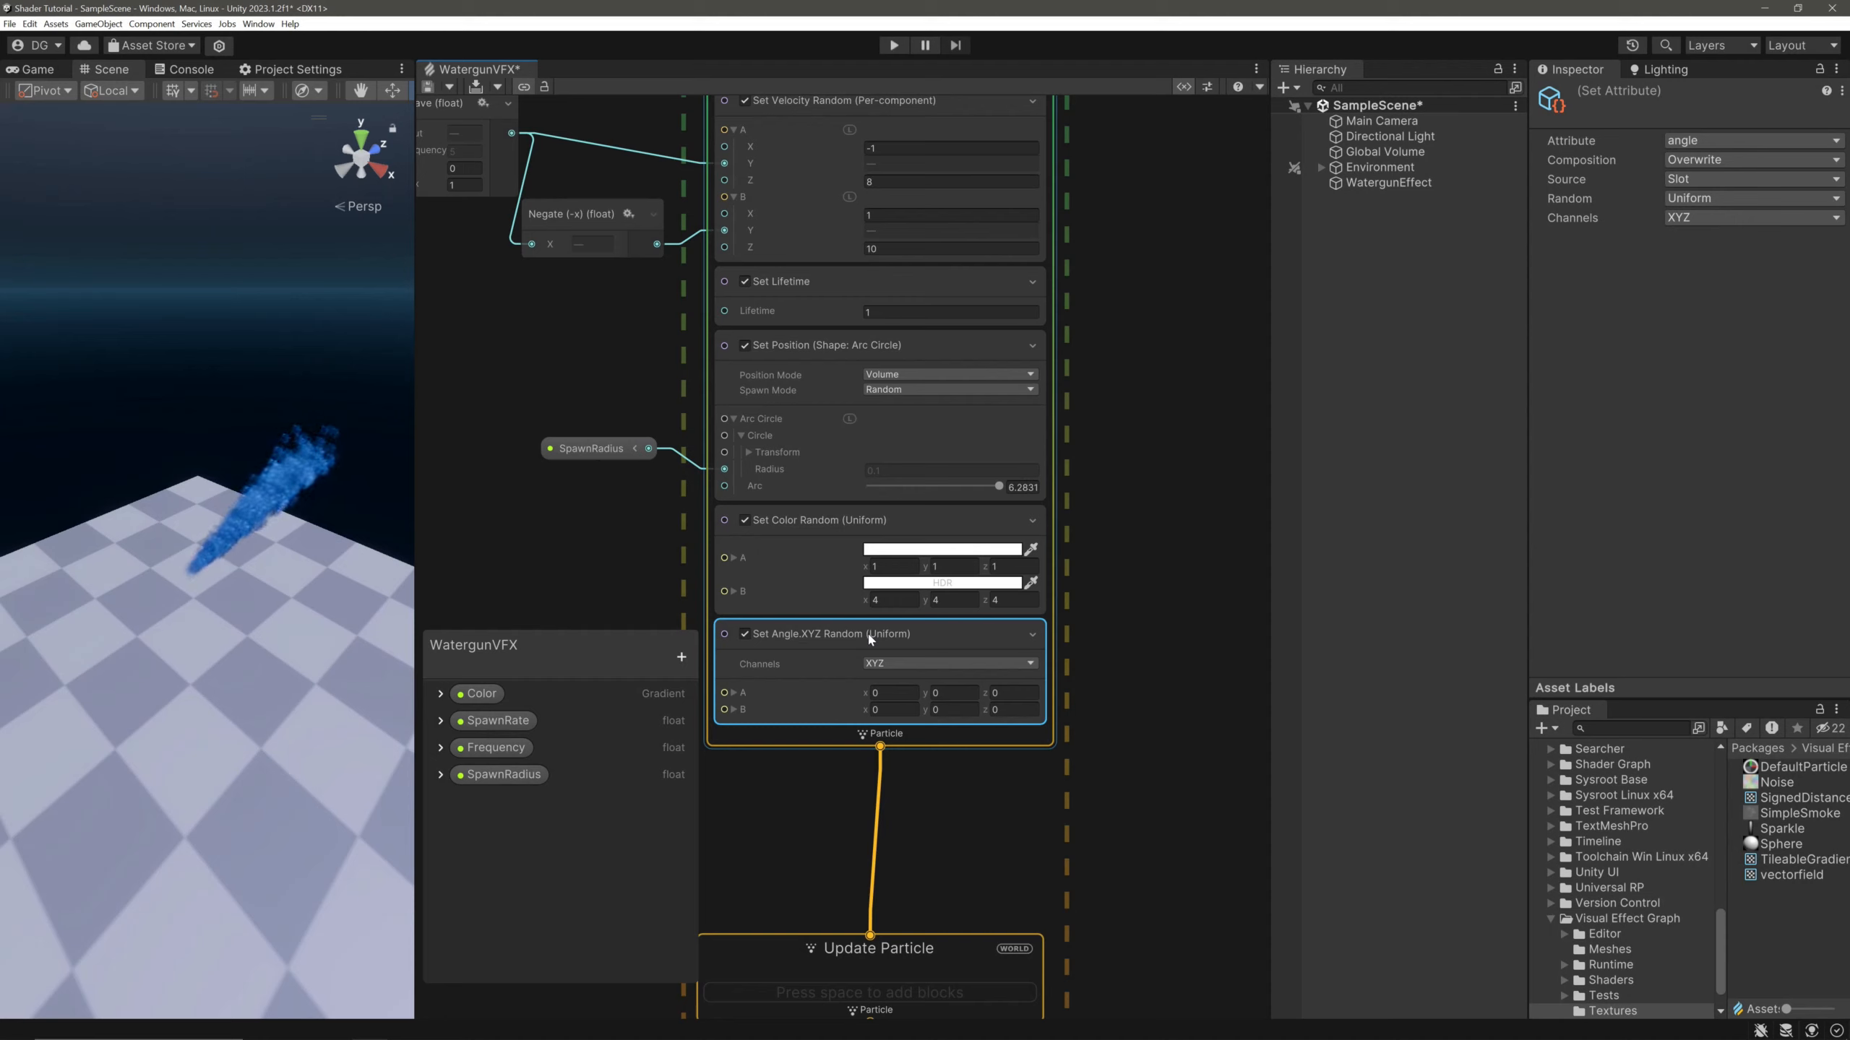
Limit the Set Angle Random block to the Z channel and open its B value for editing
click(890, 664)
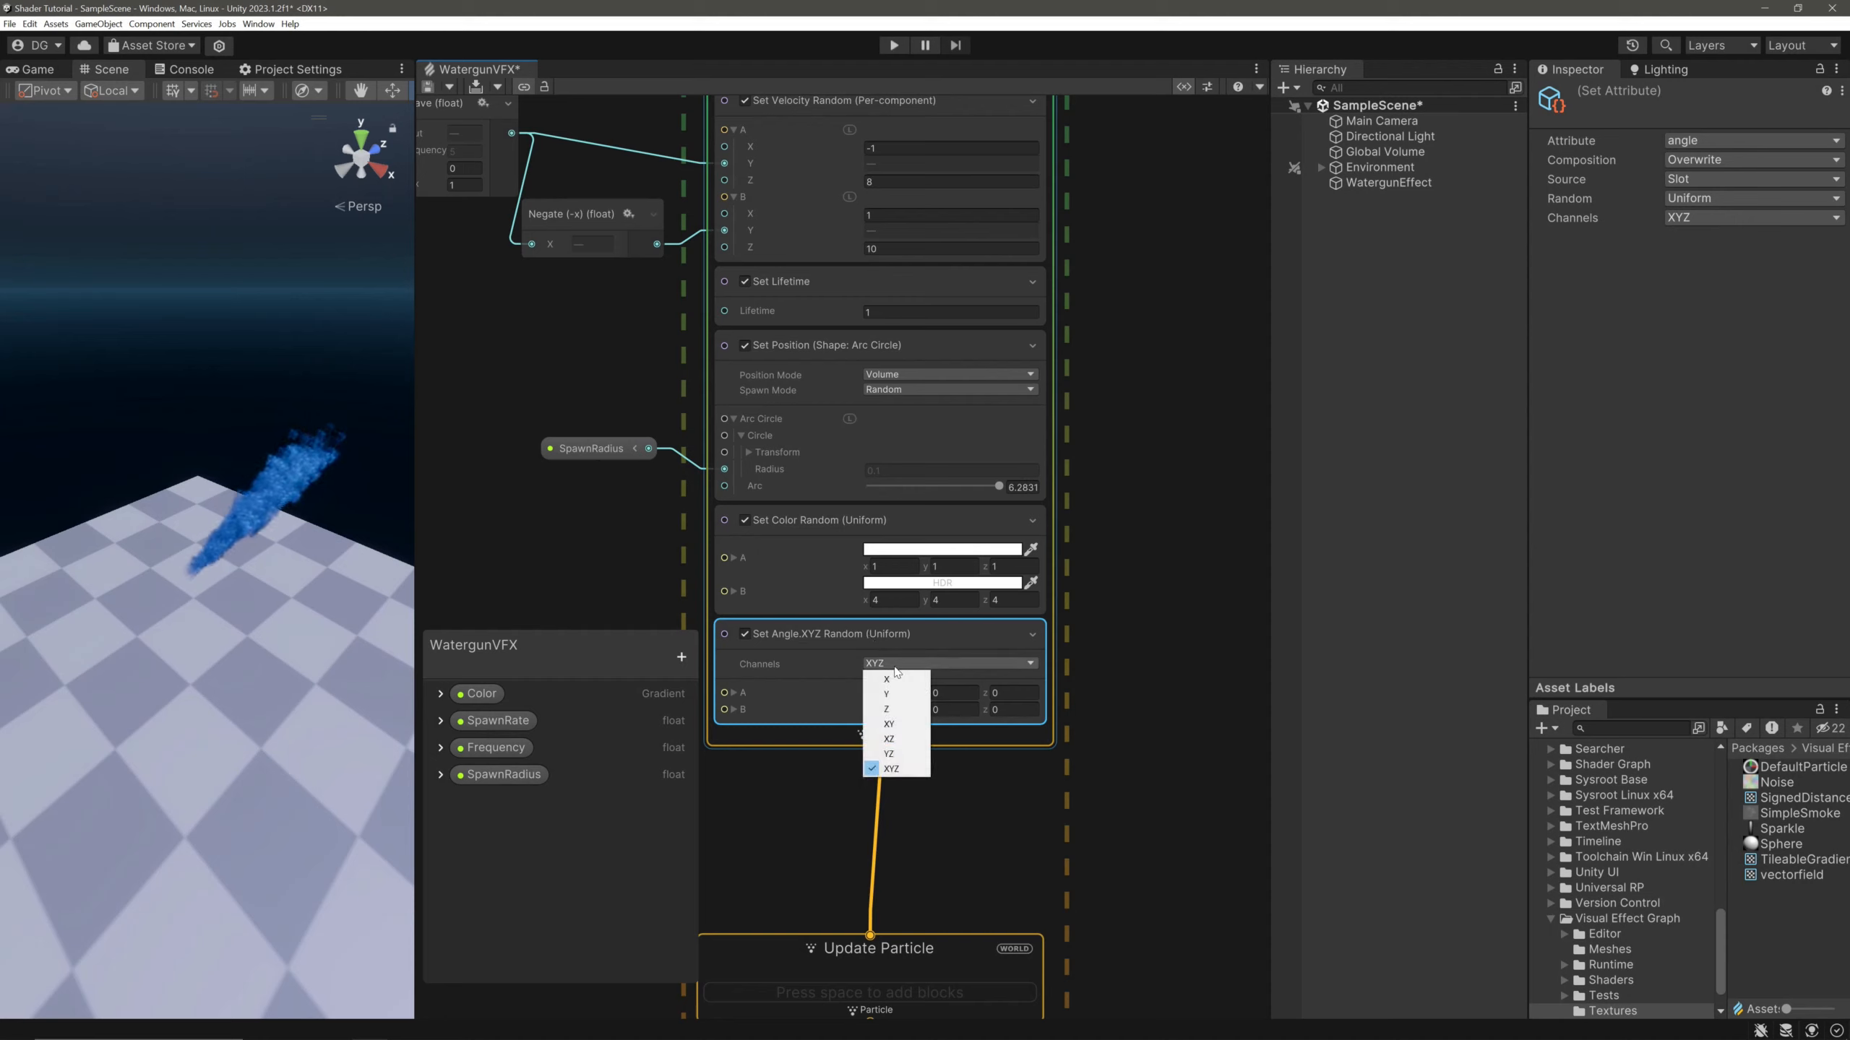
click(912, 713)
middle_drag(909, 703, 921, 511)
scroll(920, 511, up, 1)
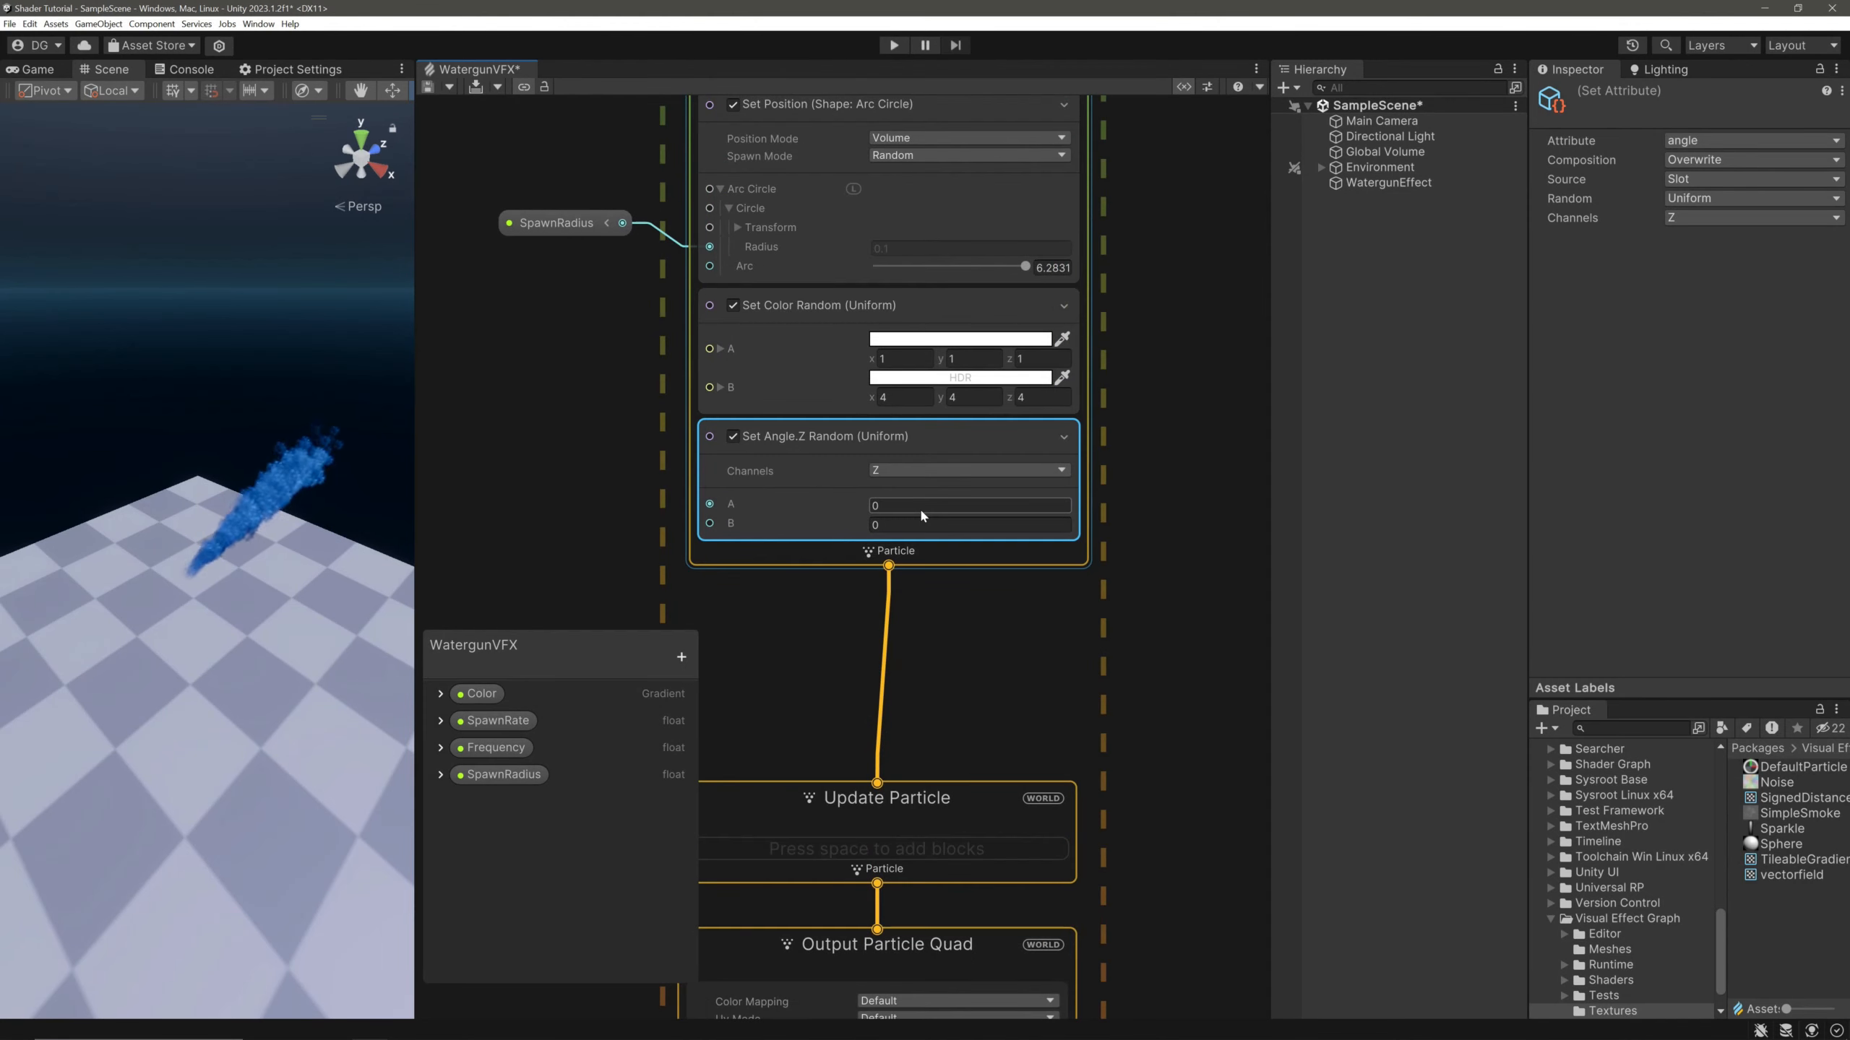
click(969, 524)
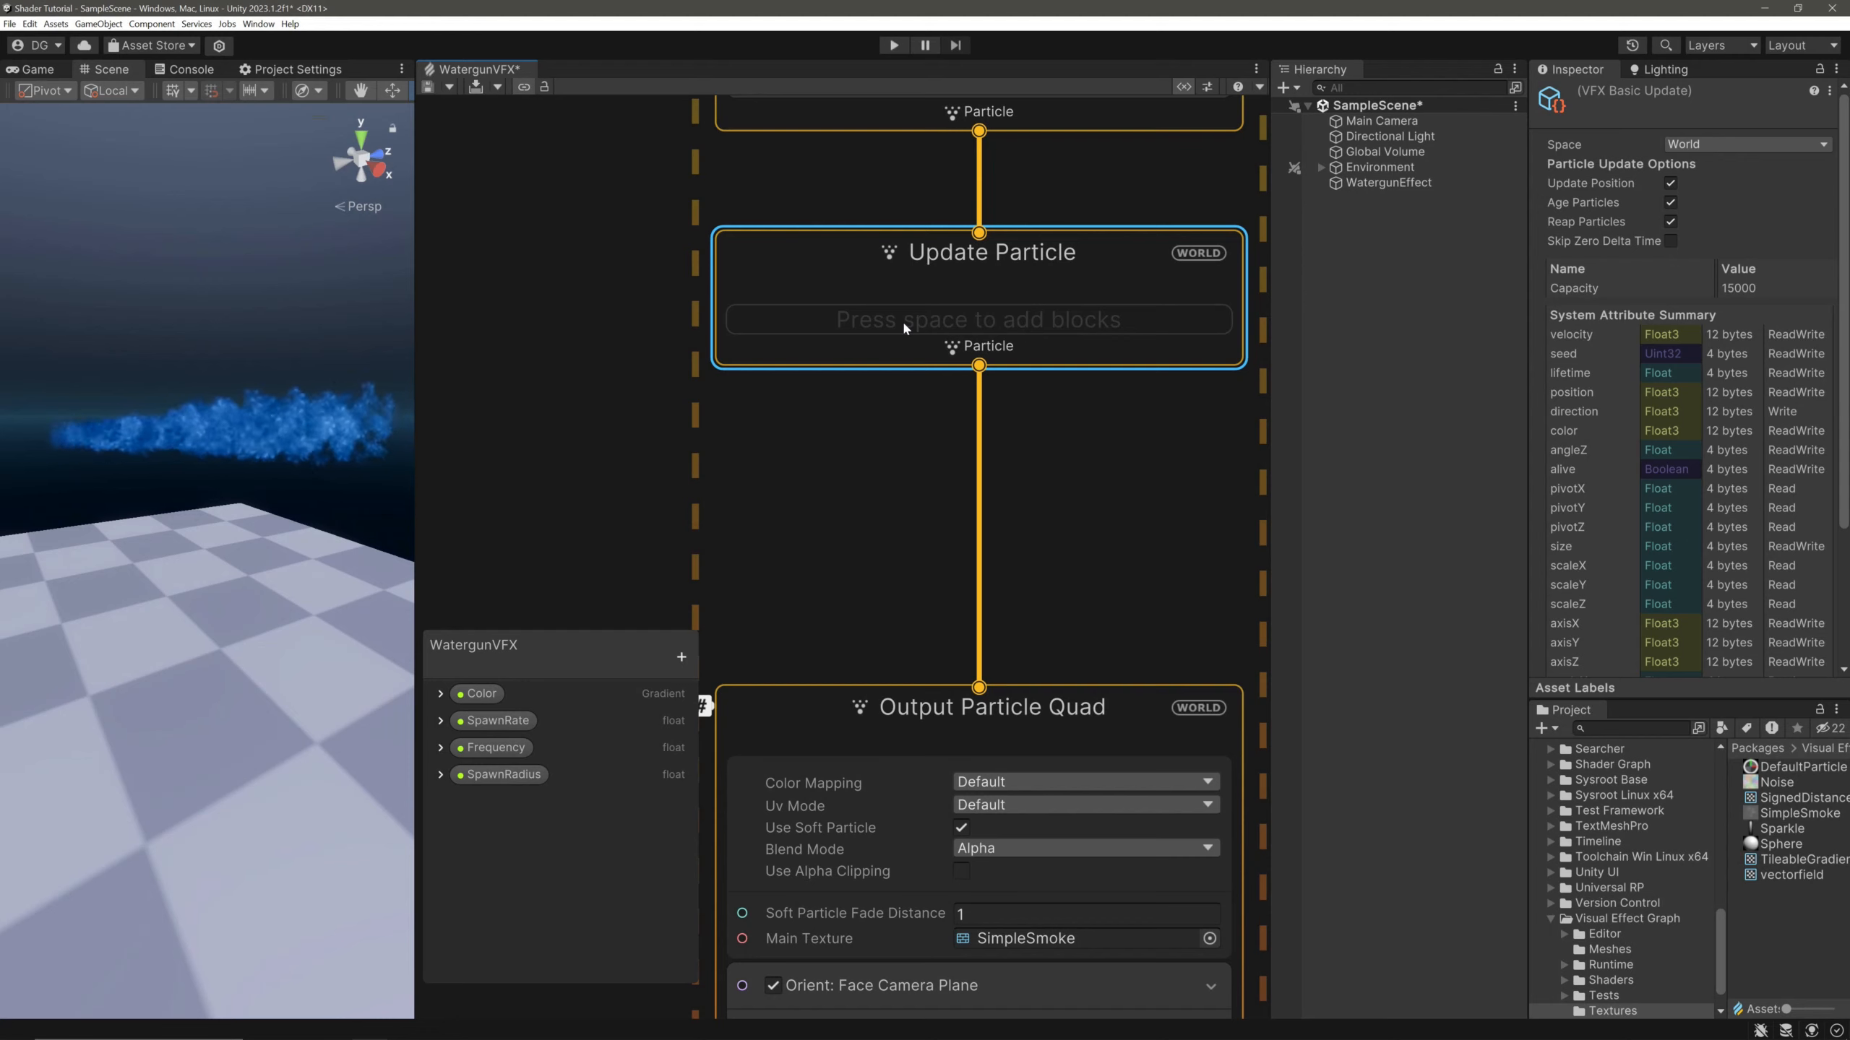
Add a Gravity block and a Force block to the Update Particle context
key(space)
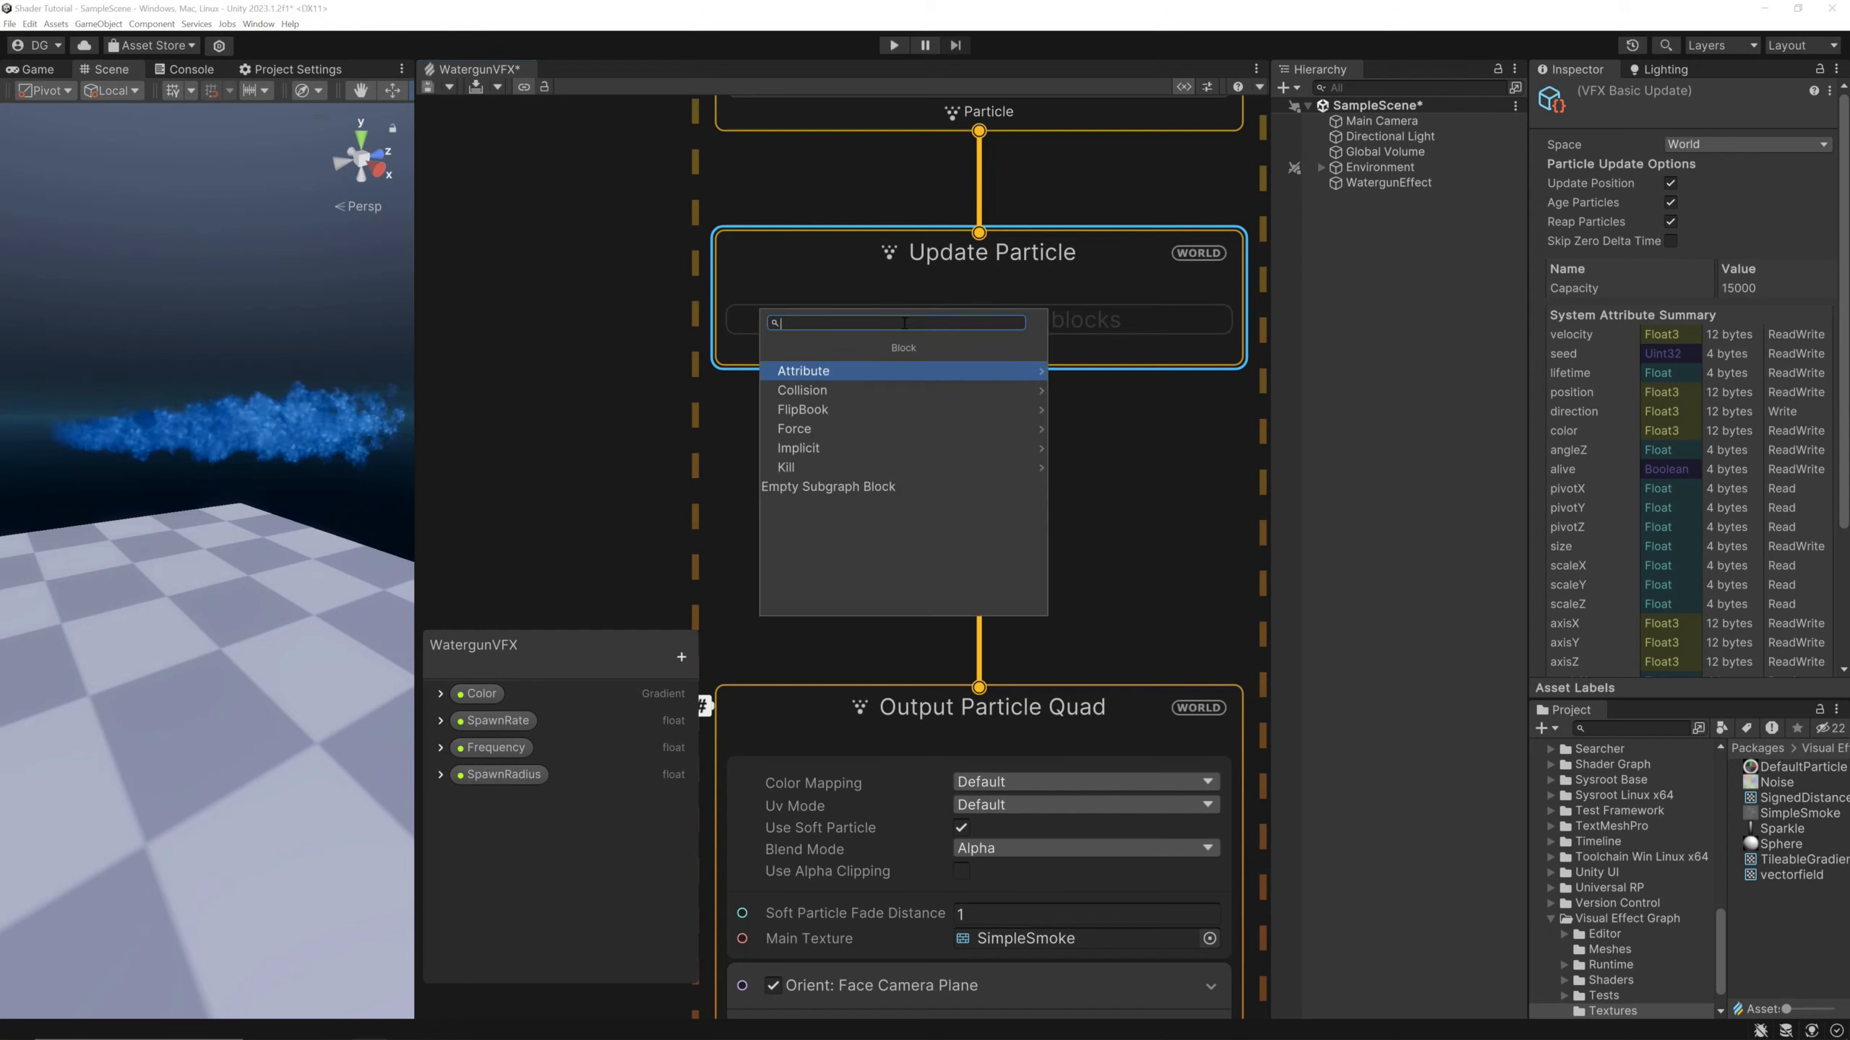
click(877, 370)
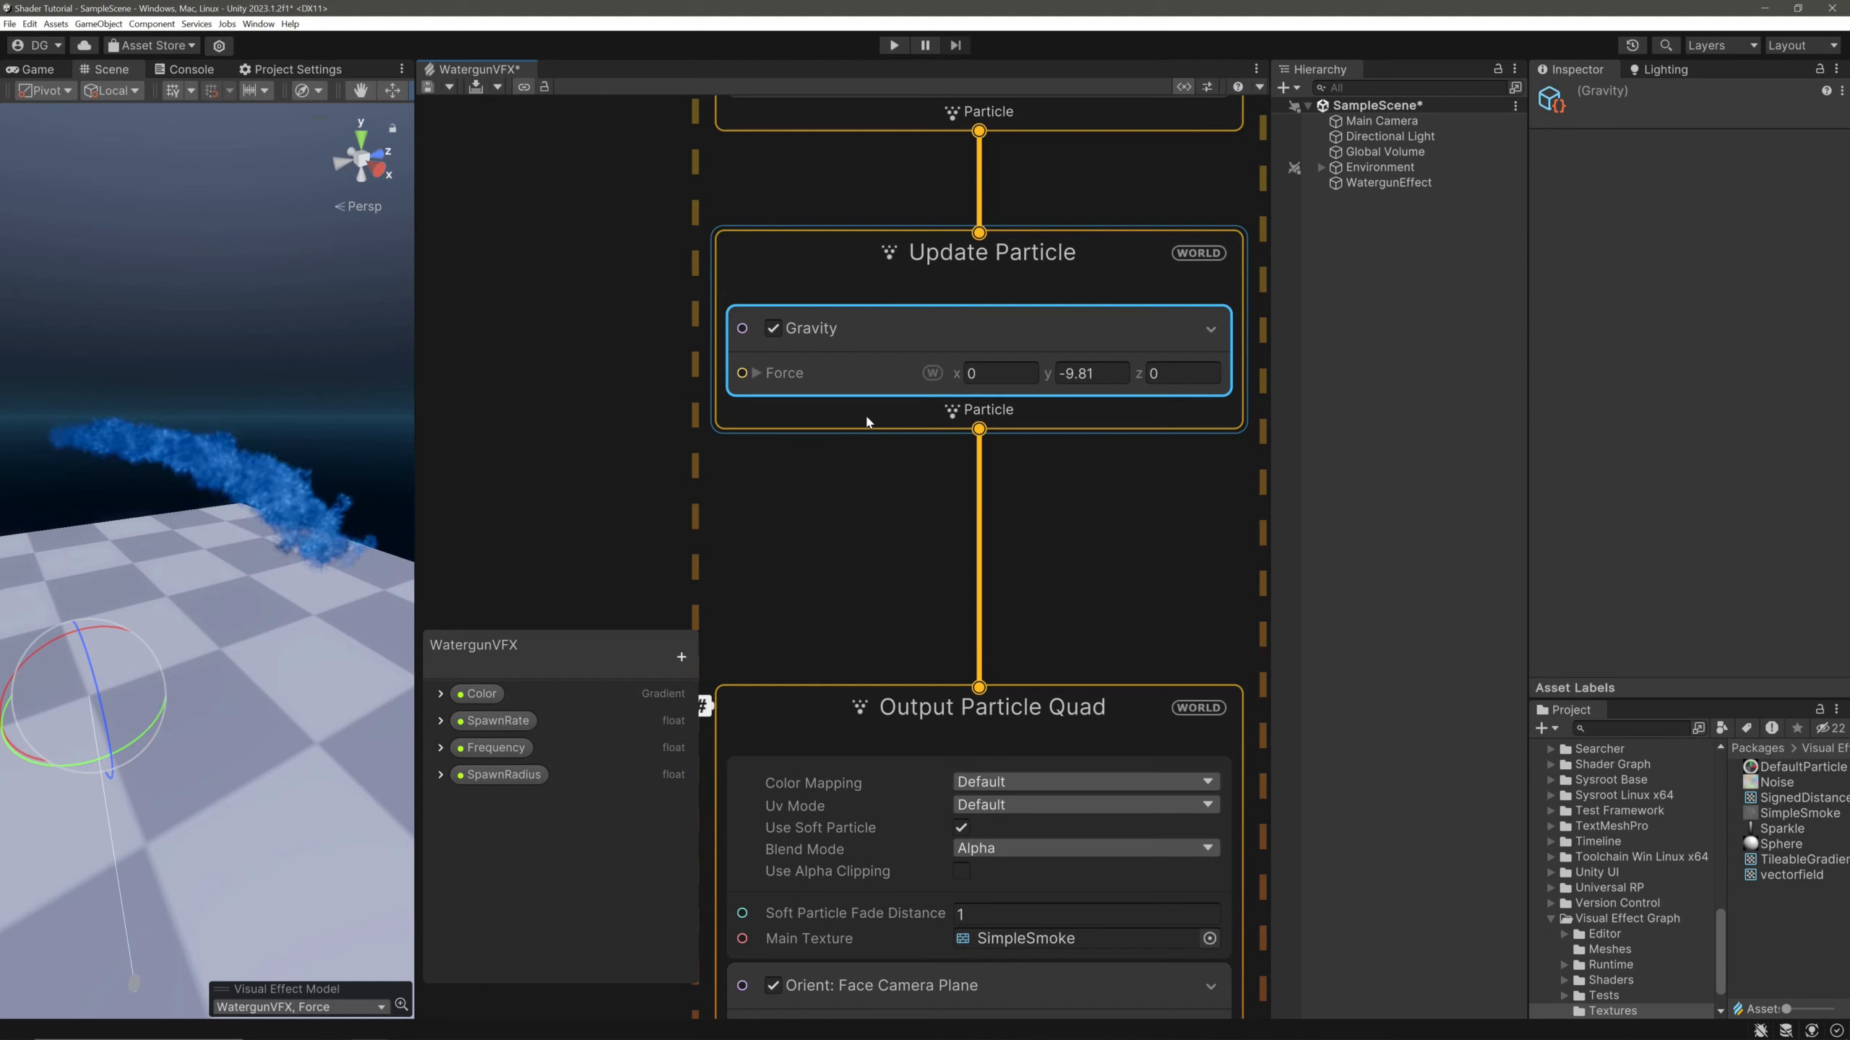
click(907, 409)
key(space)
key(Return)
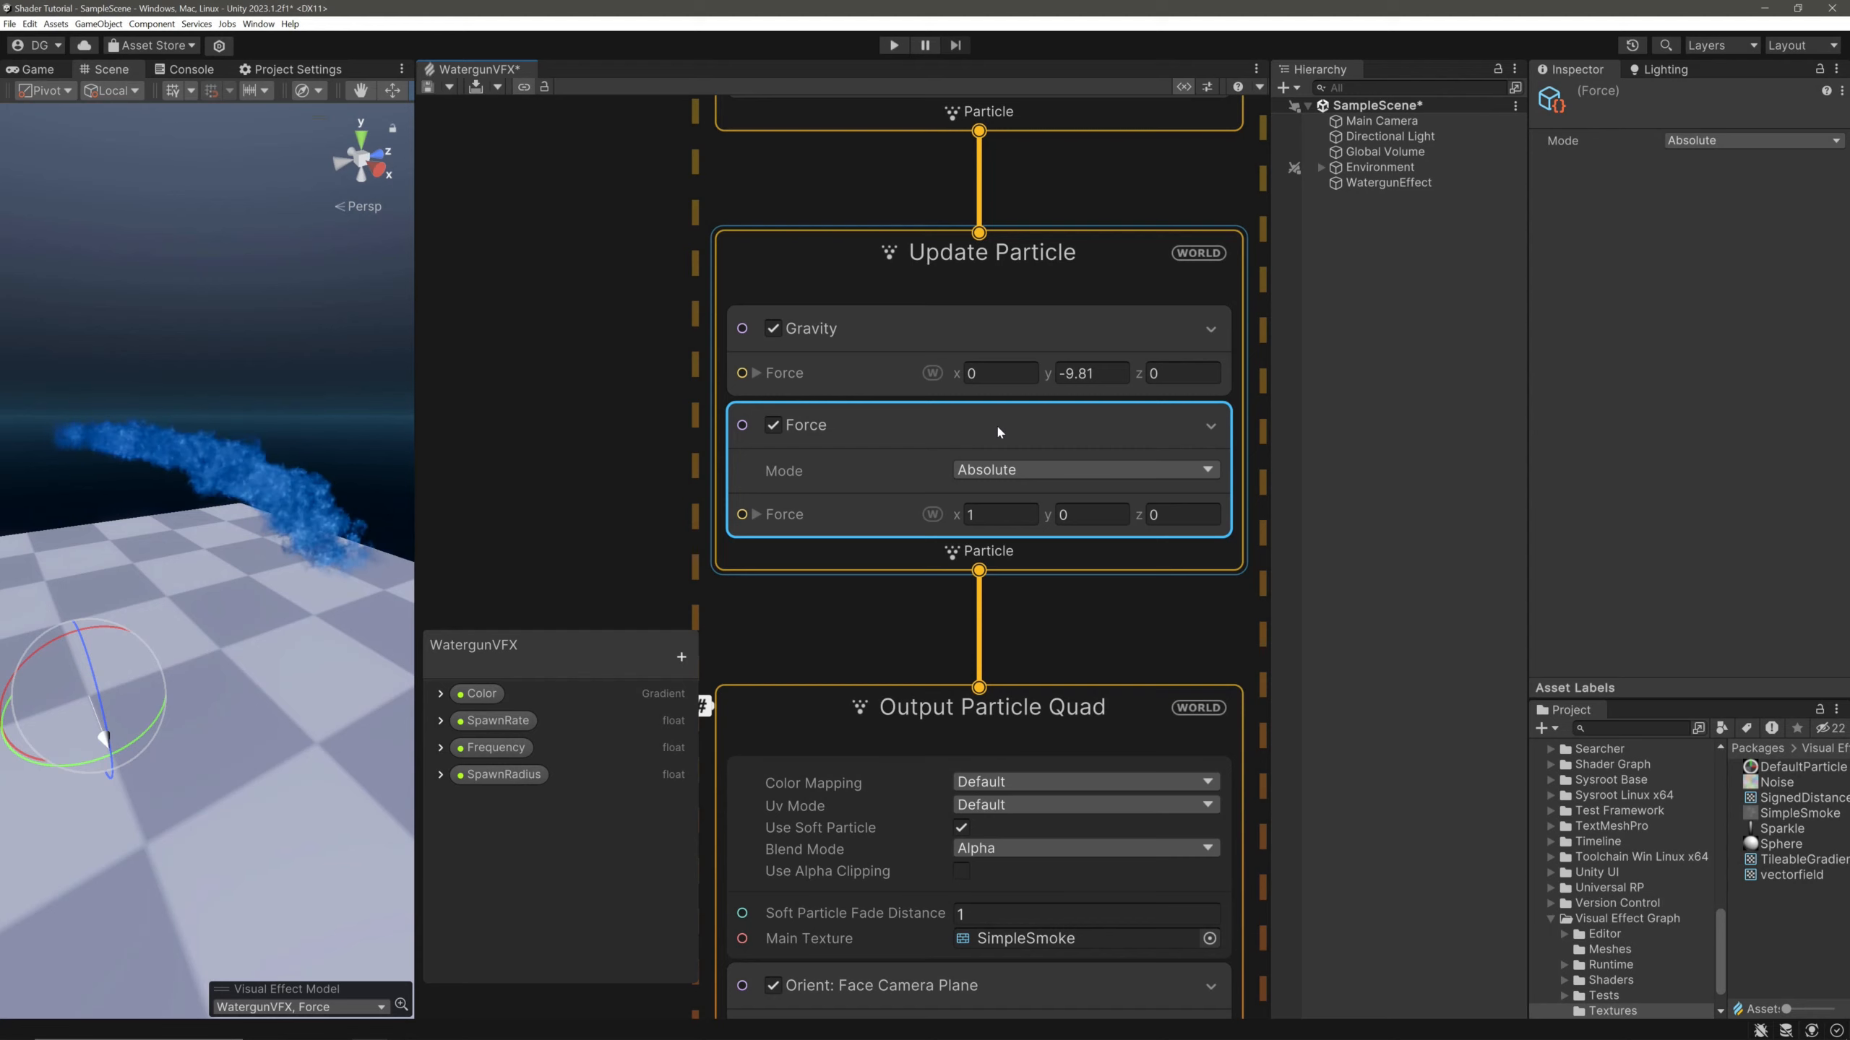
Create a float property named FrontForce in the WatergunVFX blackboard
click(680, 656)
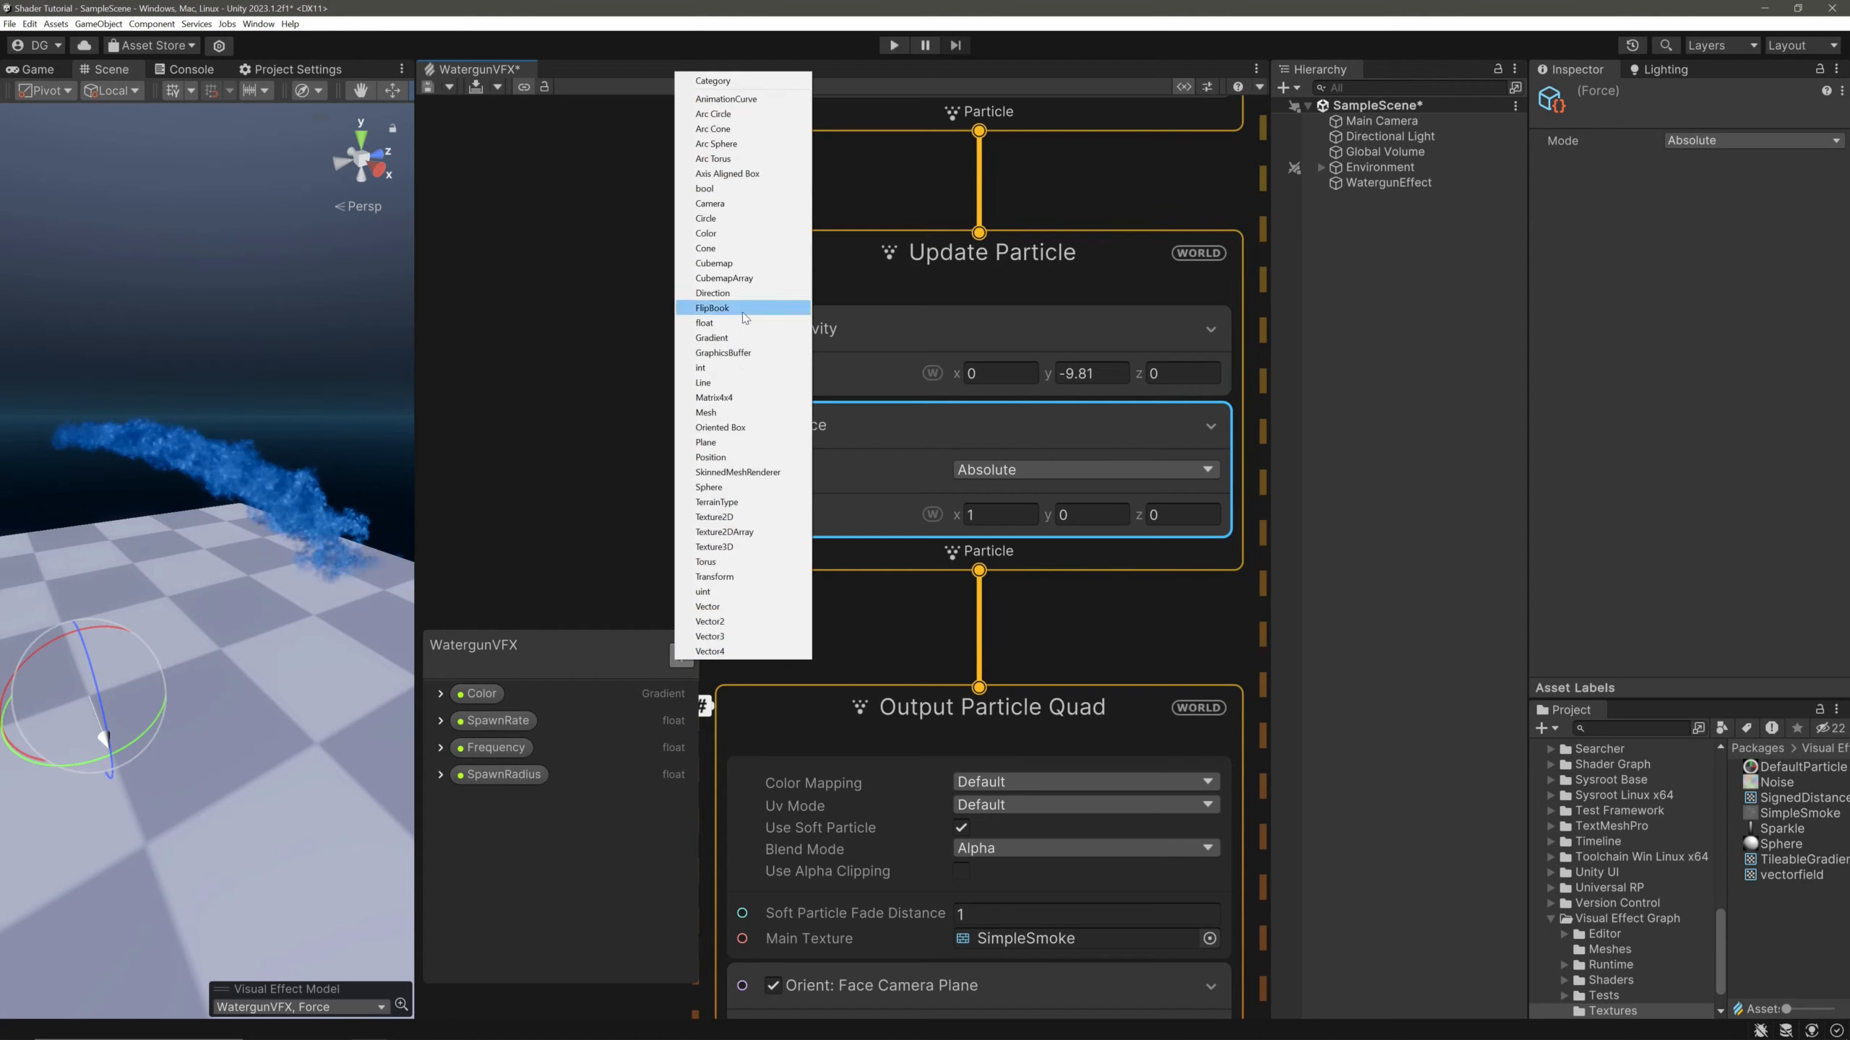
click(721, 301)
click(492, 801)
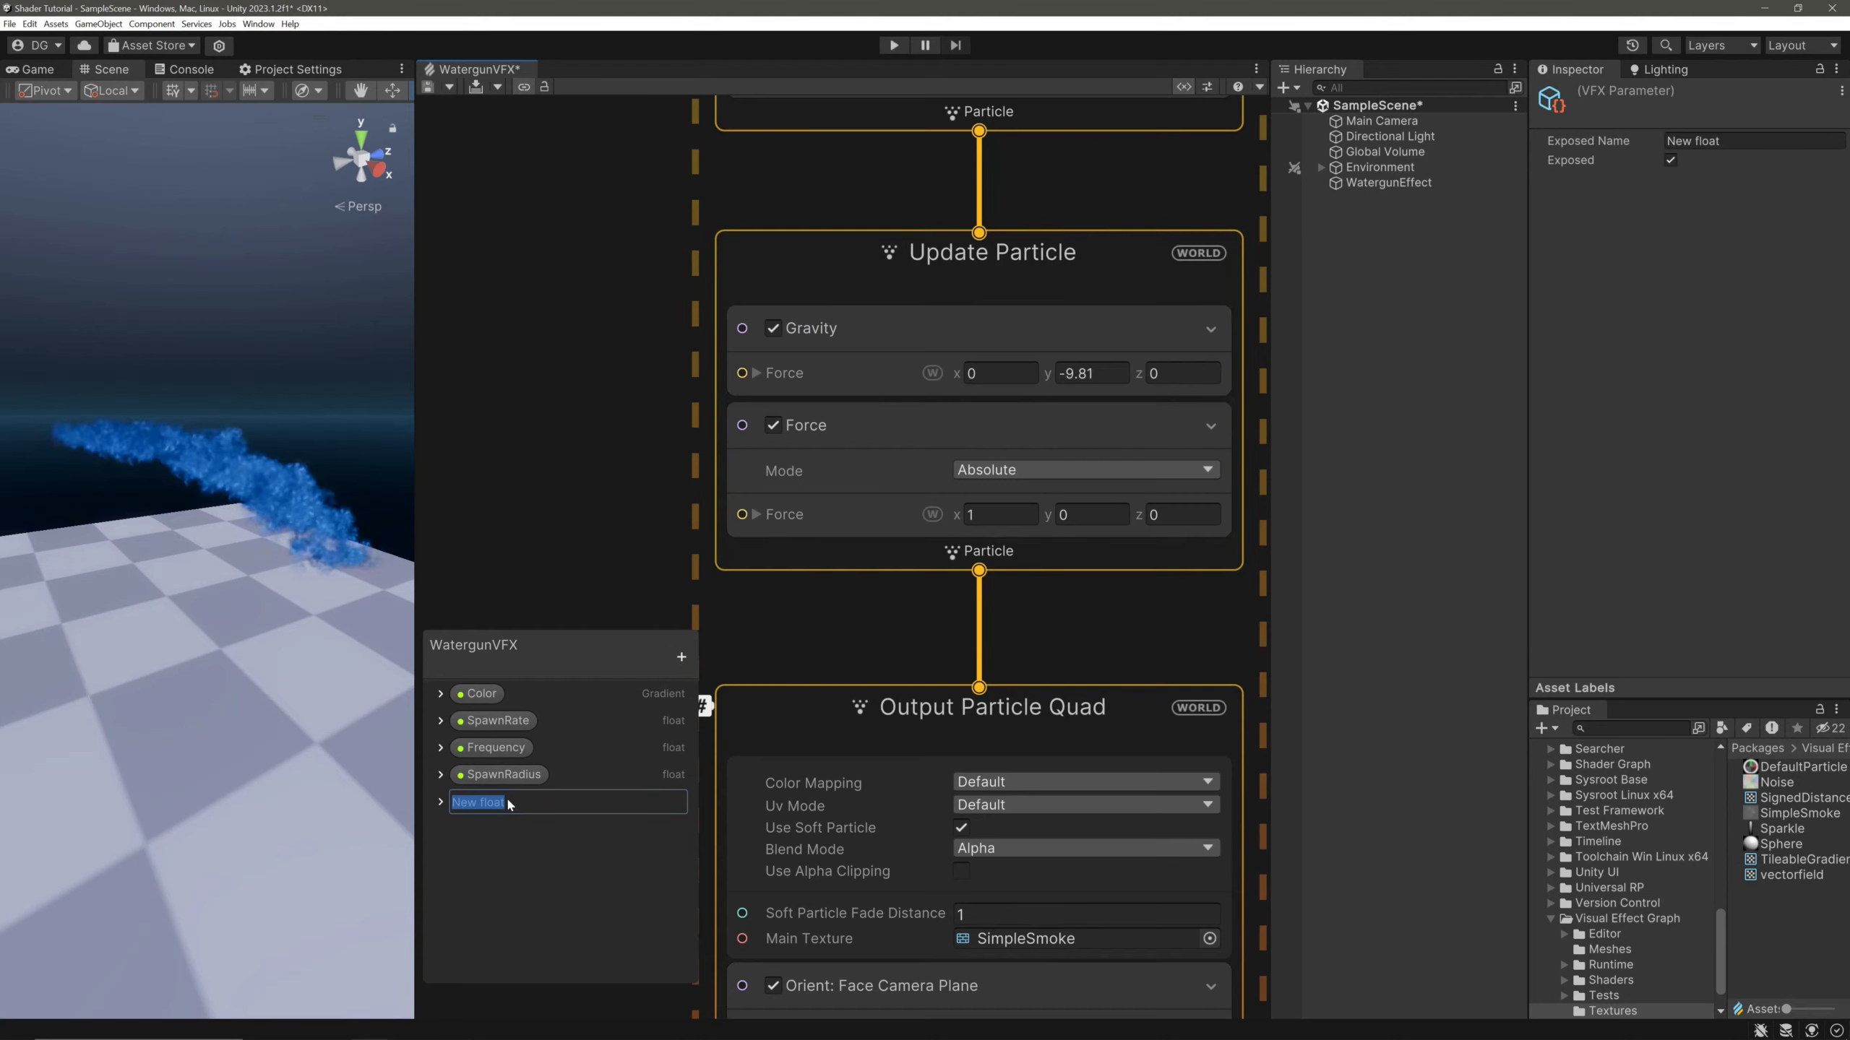
text(FrontForce)
key(Return)
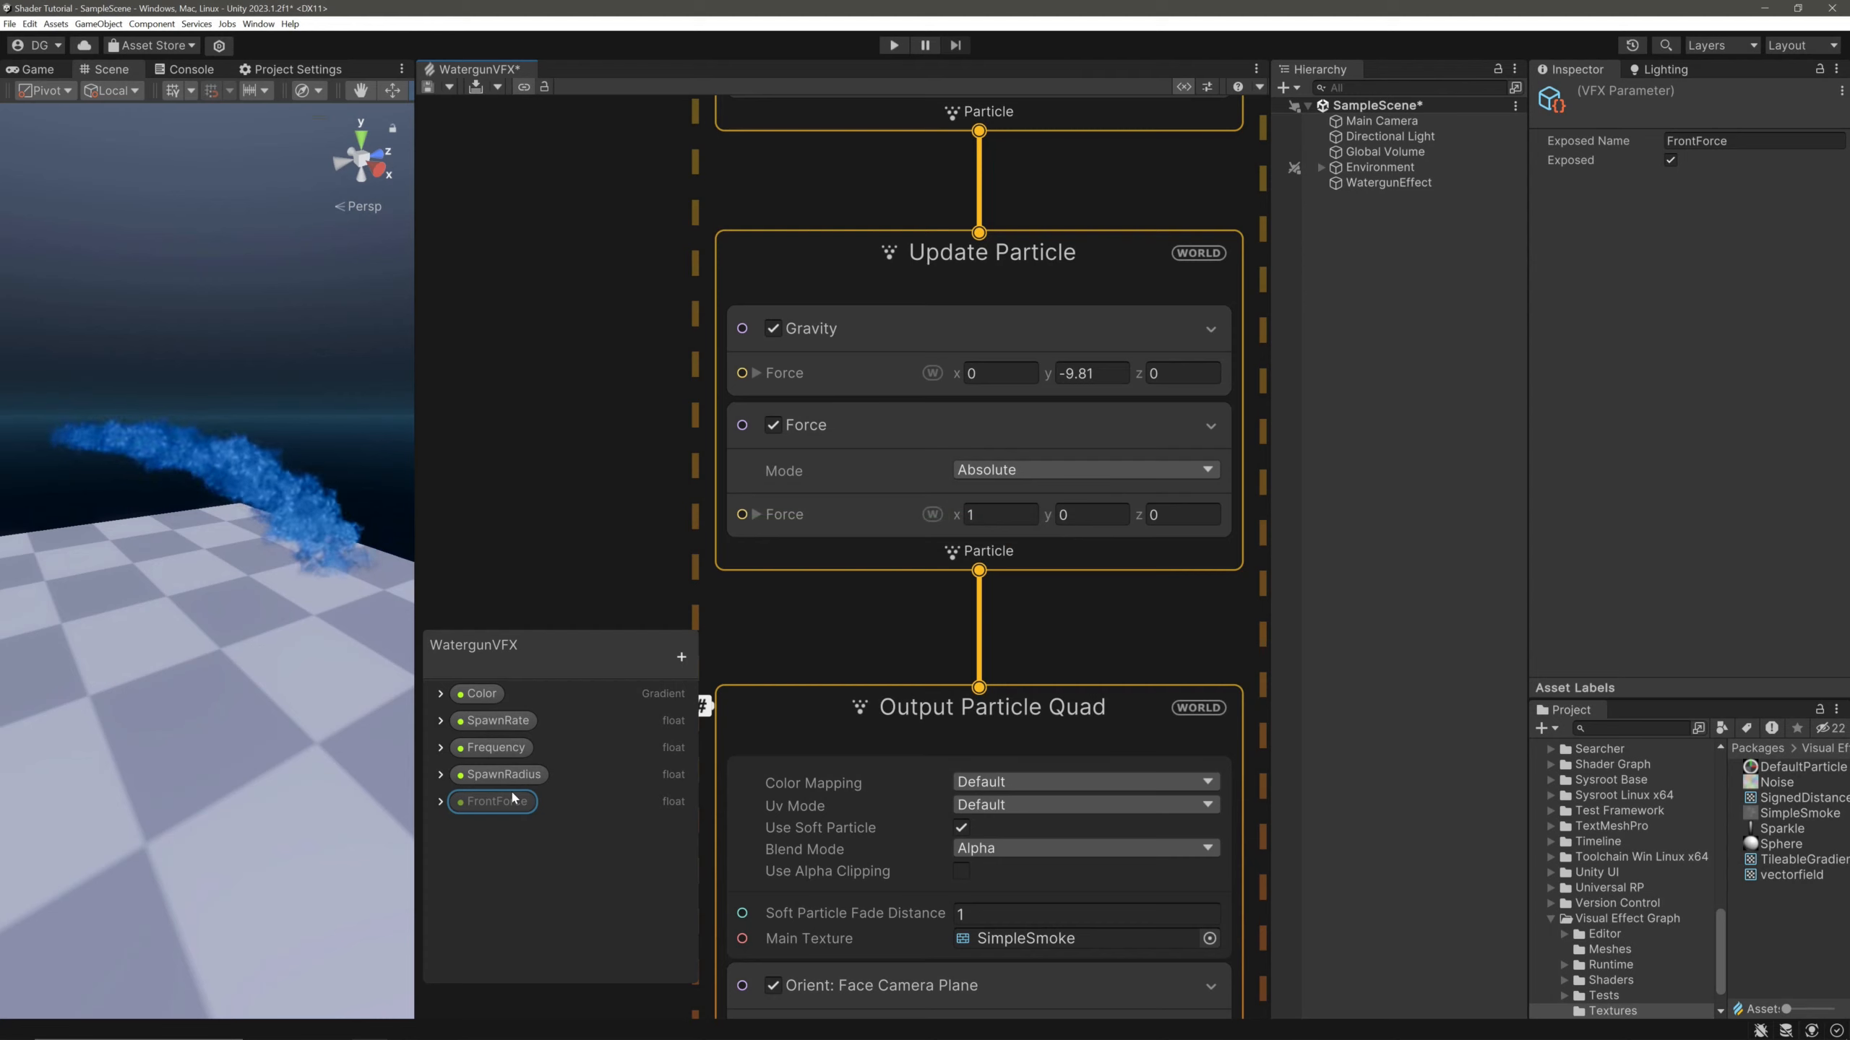
Set FrontForce's default value to 1, then drive the Force block's Z component with it and set X to 0
click(440, 802)
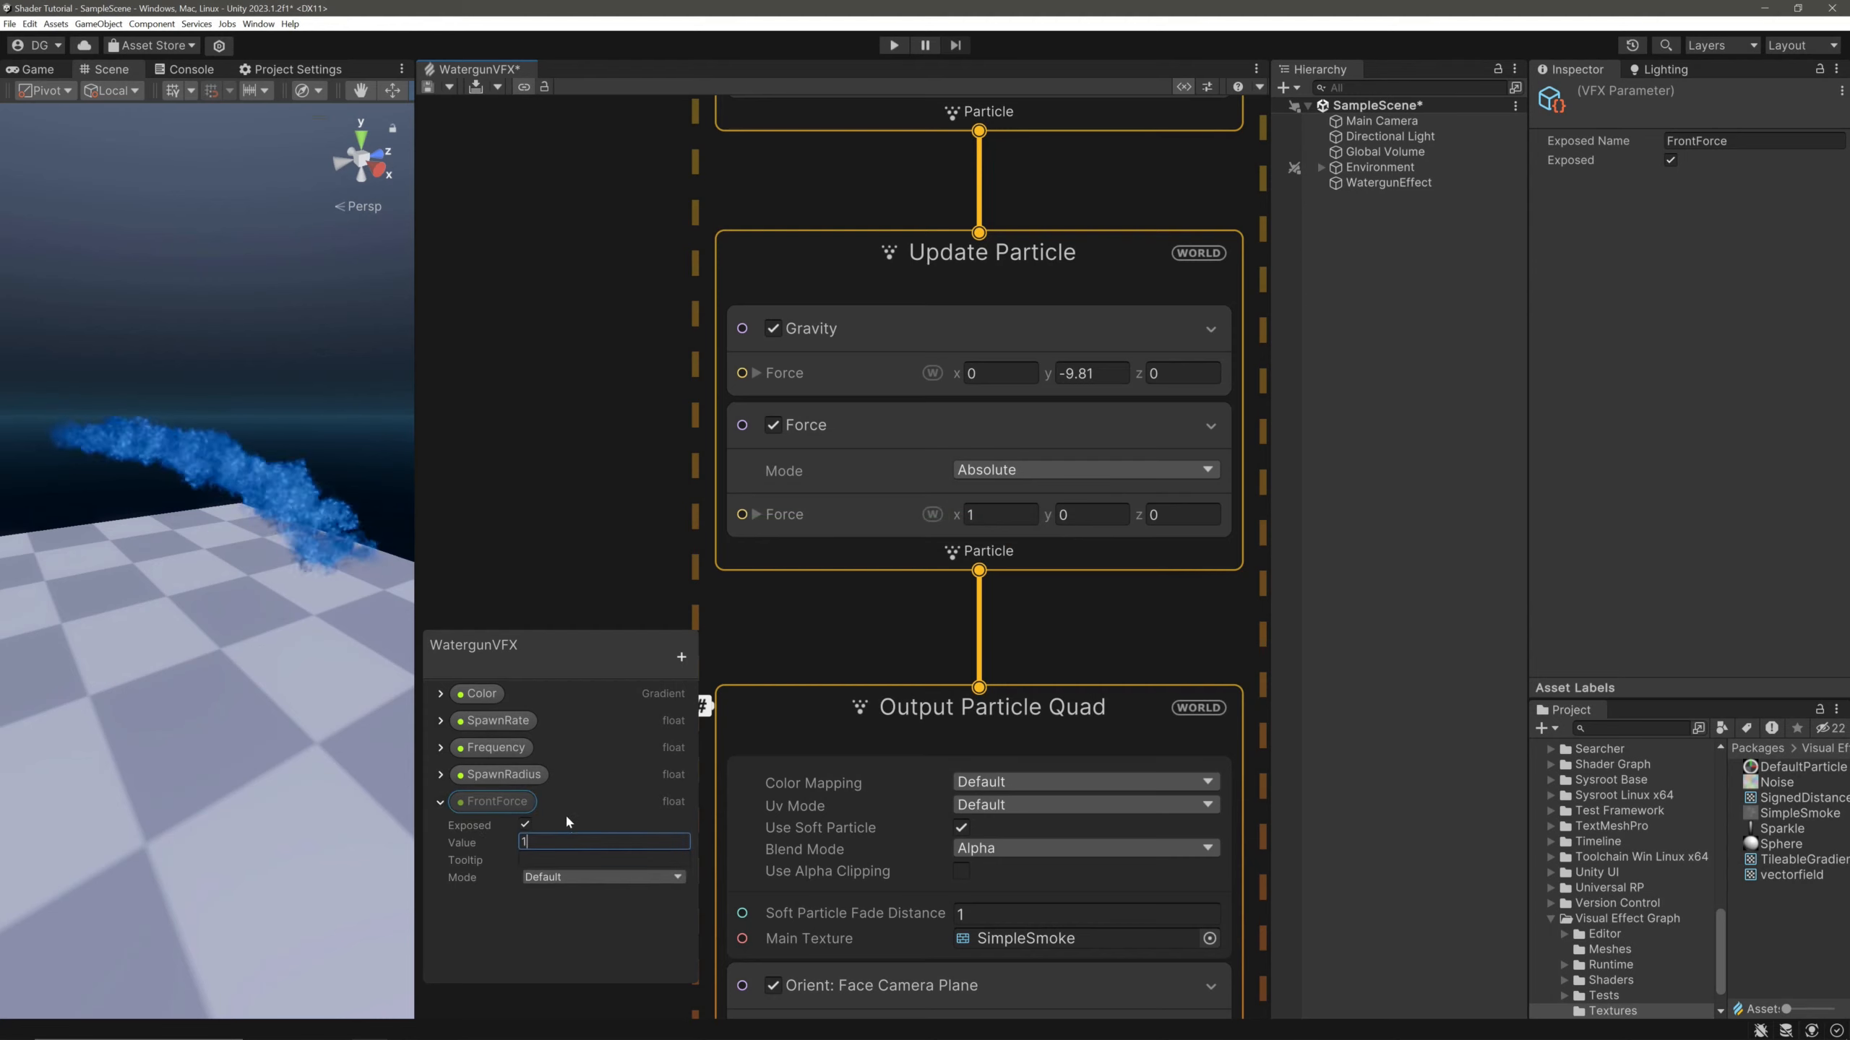
drag(503, 803, 742, 591)
click(755, 515)
click(1013, 543)
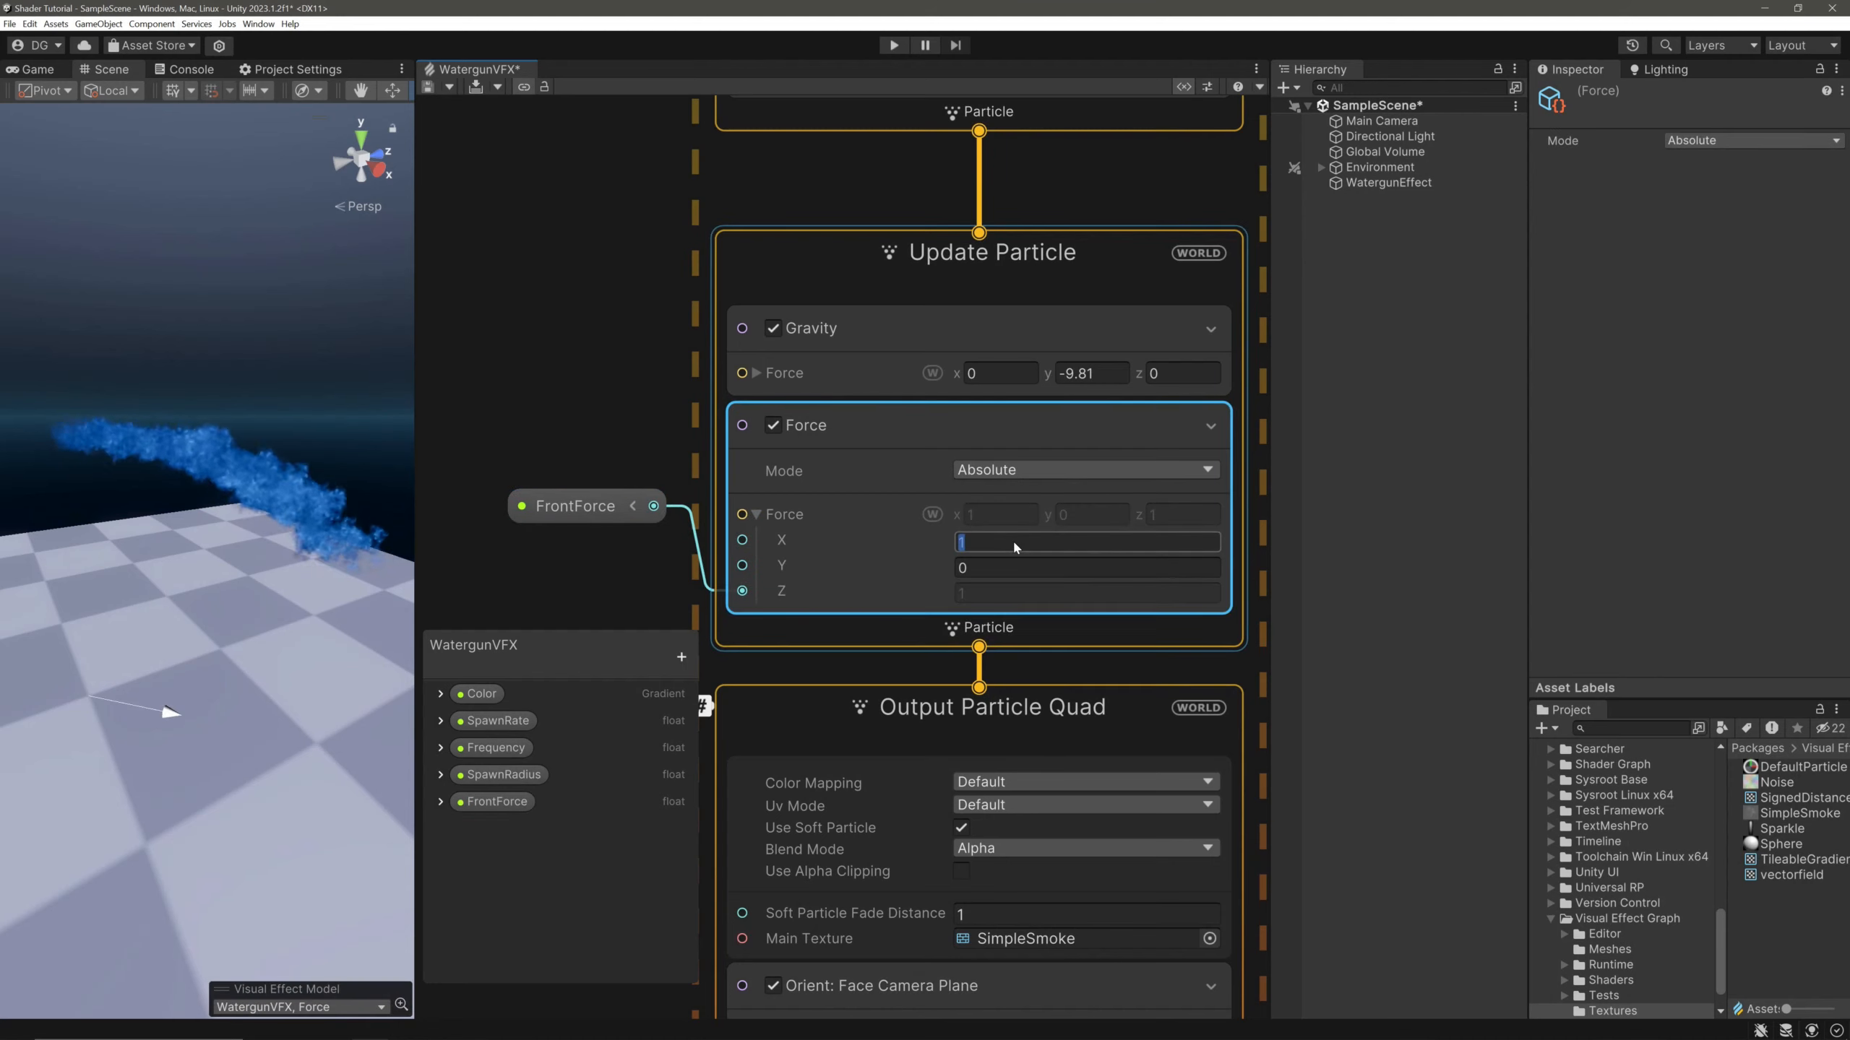
text(0)
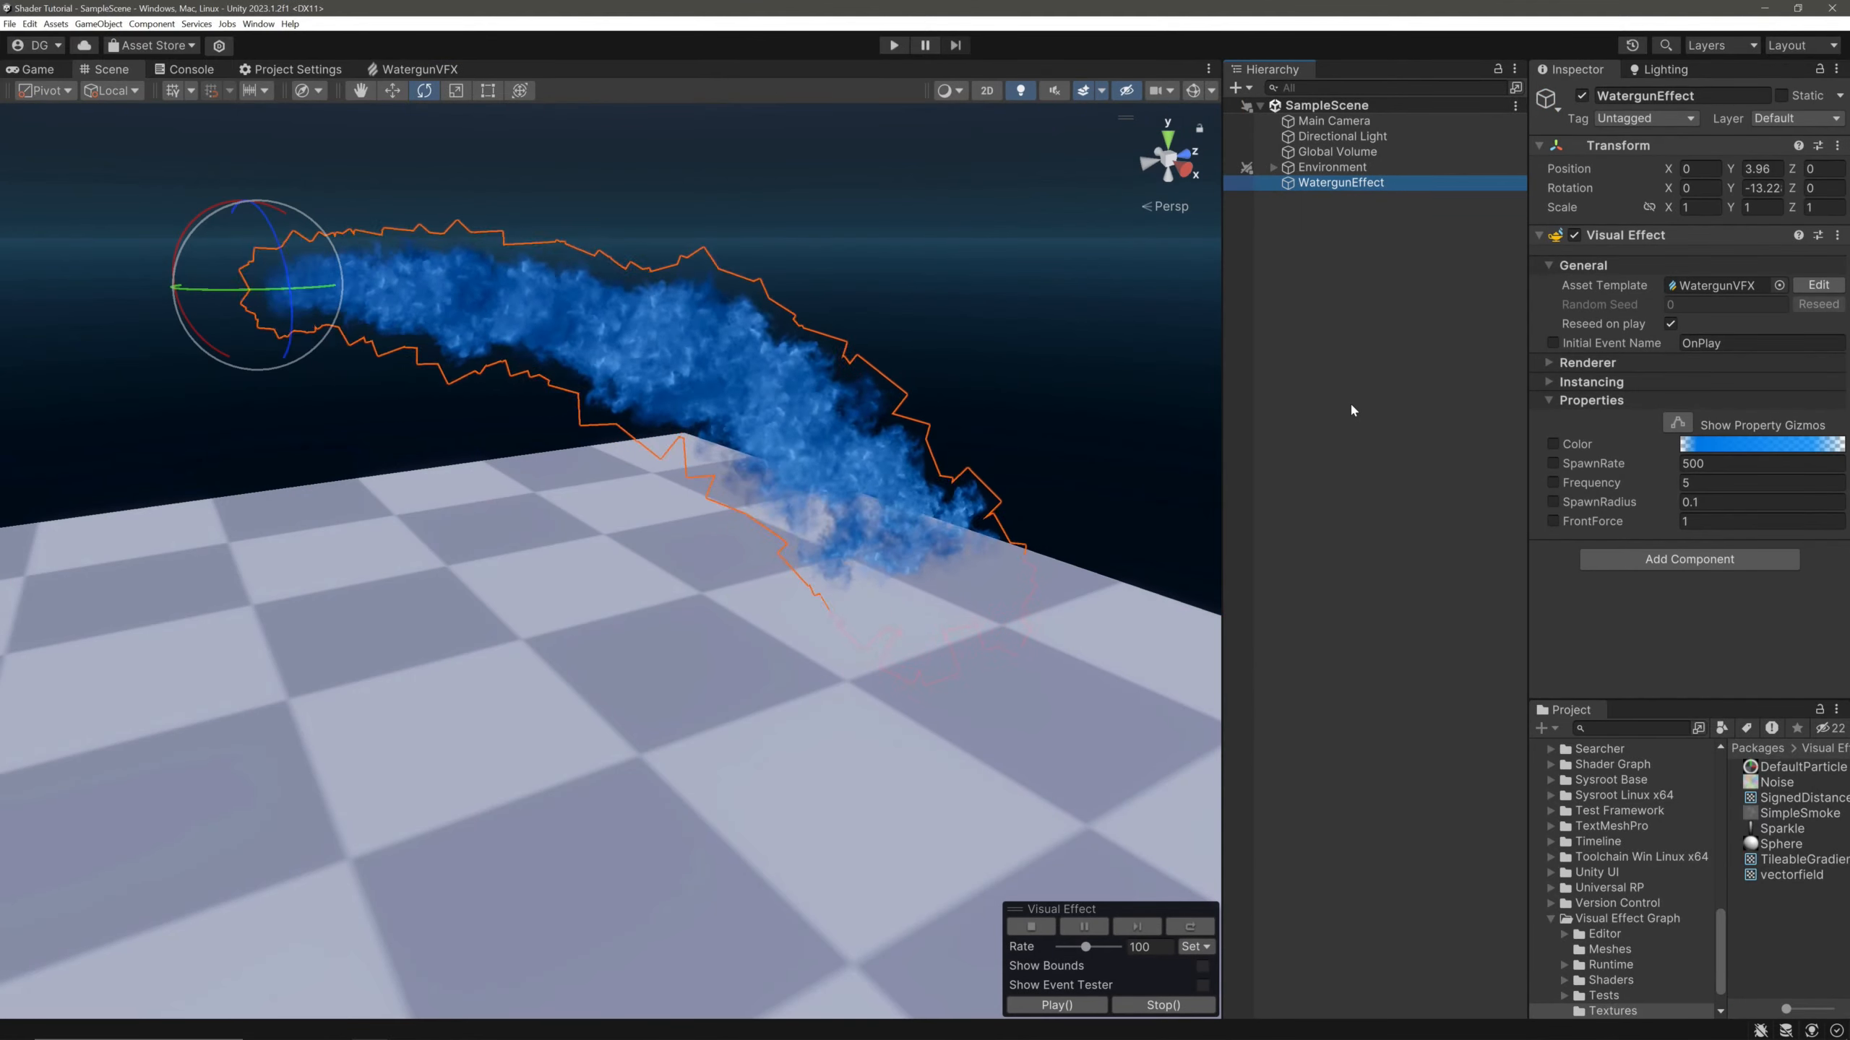
Override the WatergunEffect object's exposed properties with Frequency 12.23, FrontForce 32.62, SpawnRadius 0.05 and SpawnRate 1500
click(1653, 491)
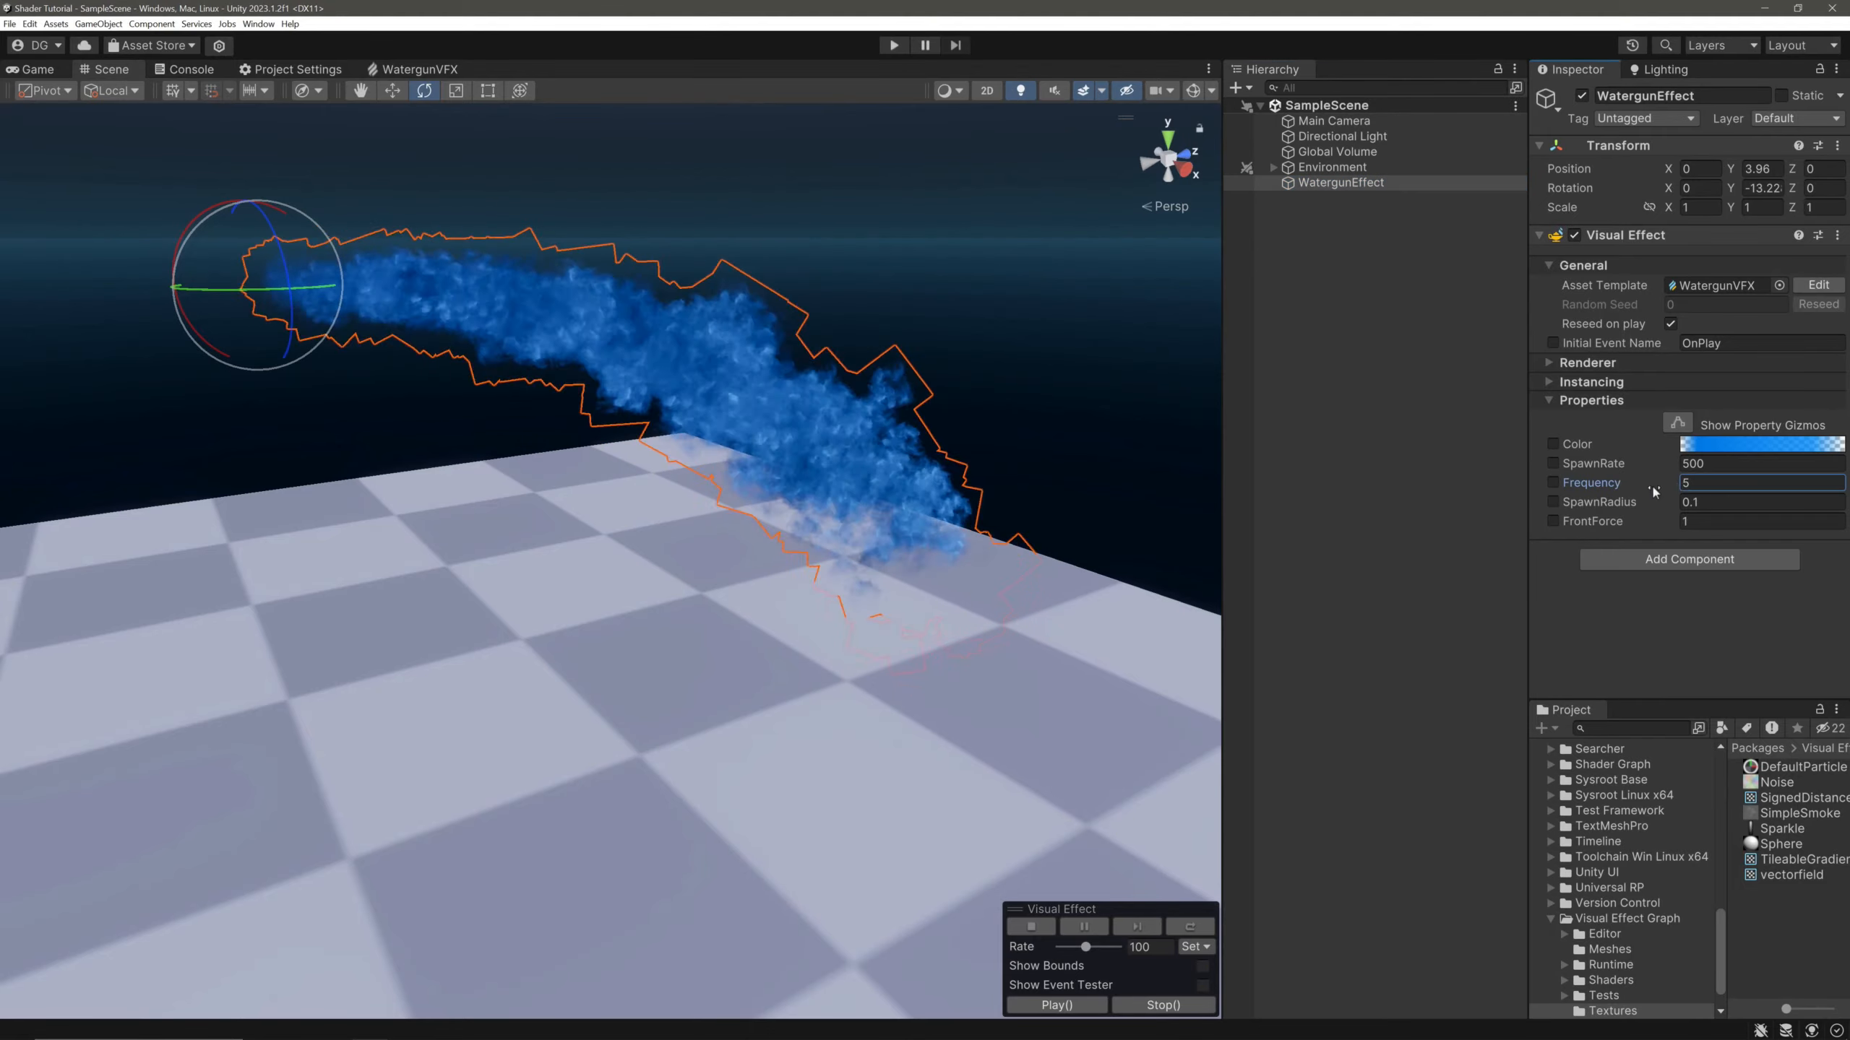
drag(1653, 492, 1755, 489)
drag(1580, 500, 1798, 513)
click(1809, 498)
text(0.05)
click(1705, 462)
text(1500)
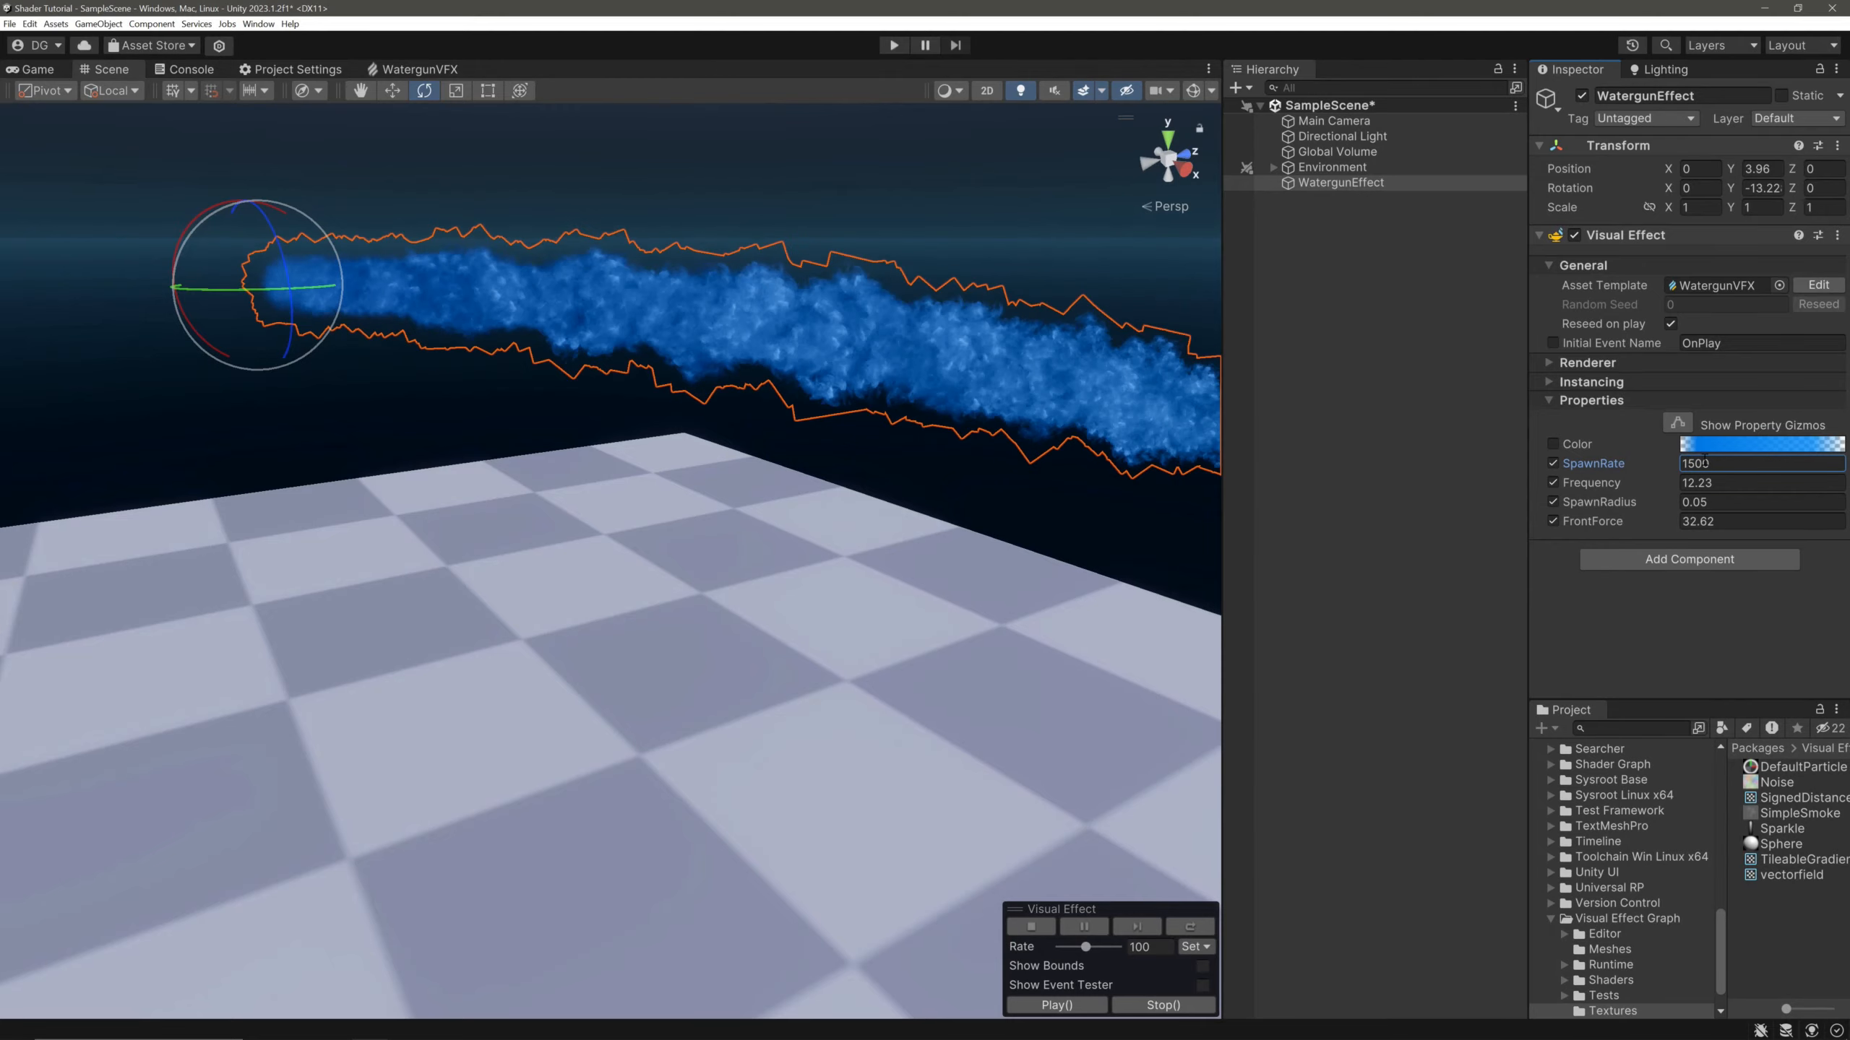
scroll(510, 357, down, 5)
click(627, 412)
middle_drag(627, 413, 550, 422)
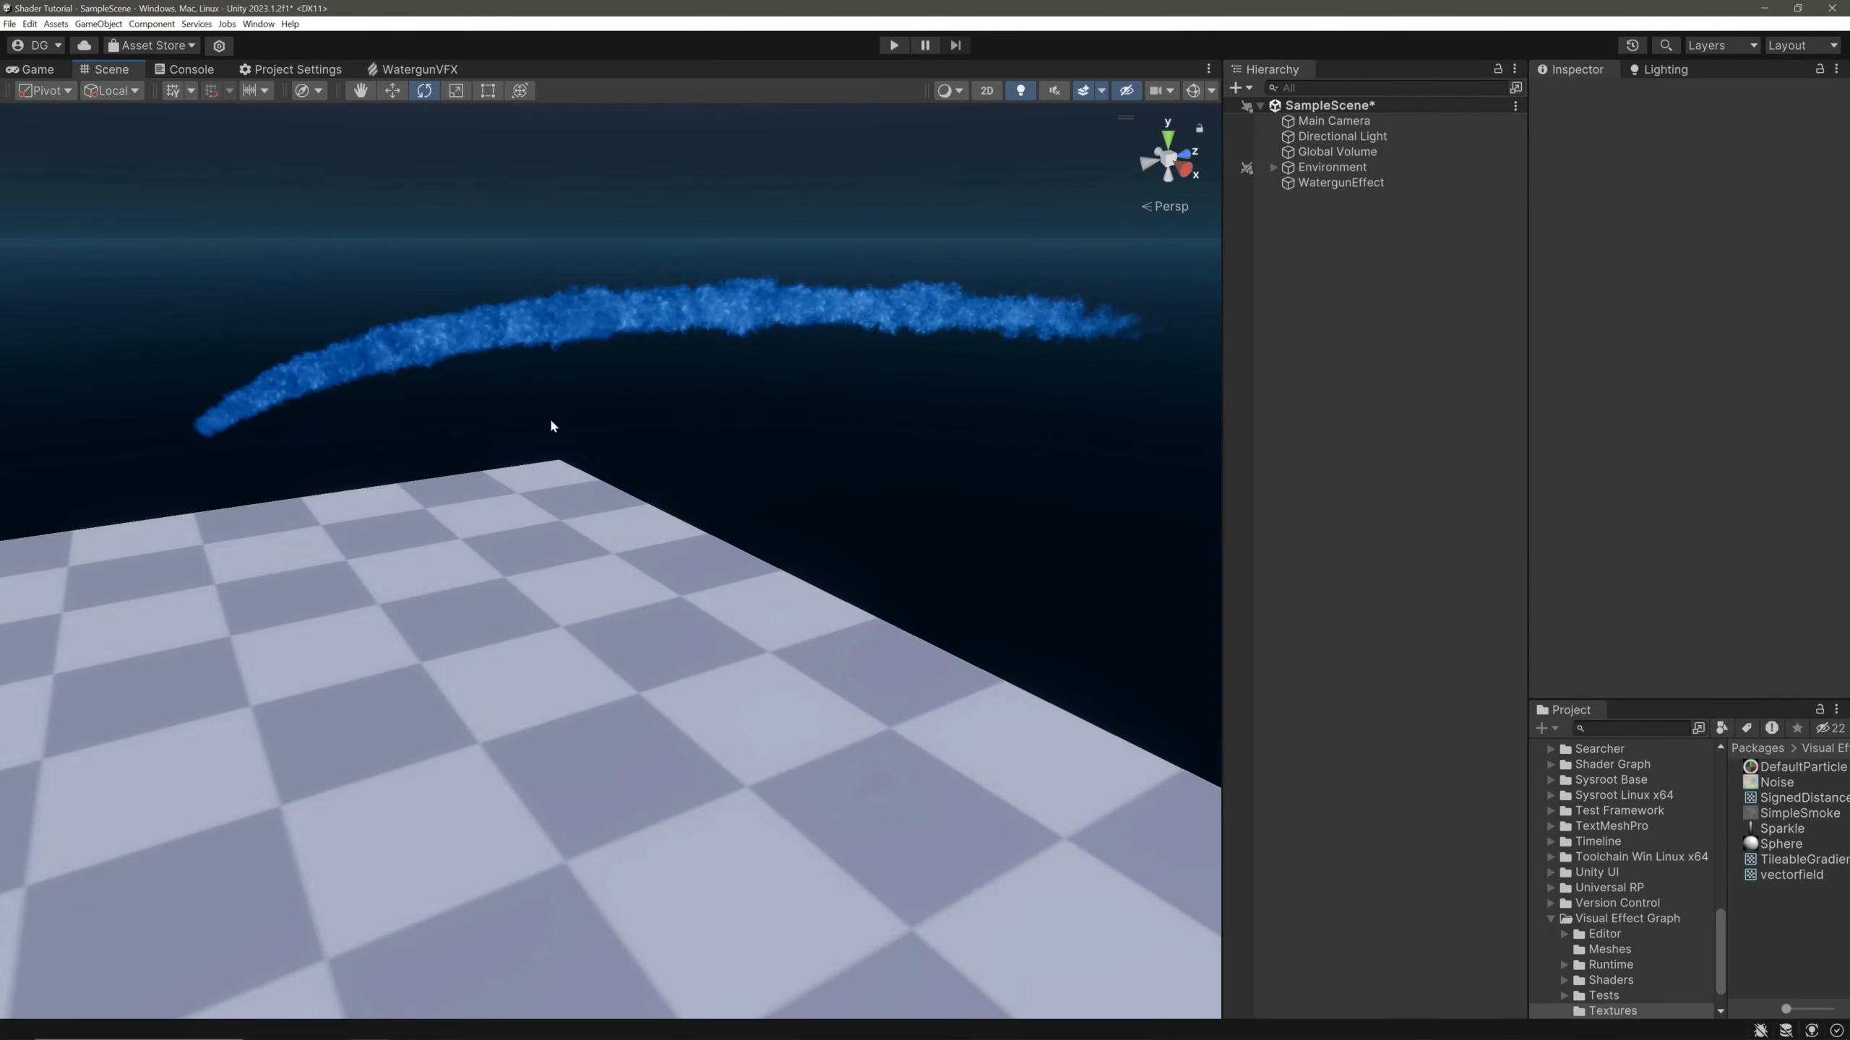